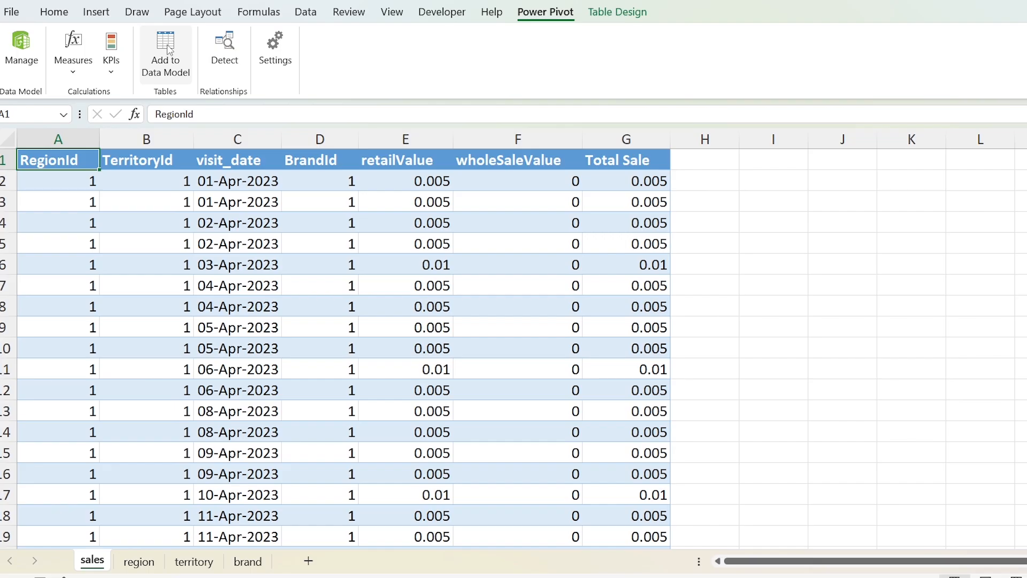
Step: Add the region, territory and brand tables from their worksheets to the Data Model
{"action": "left_click", "coordinate": [140, 561]}
{"action": "left_click", "coordinate": [69, 183]}
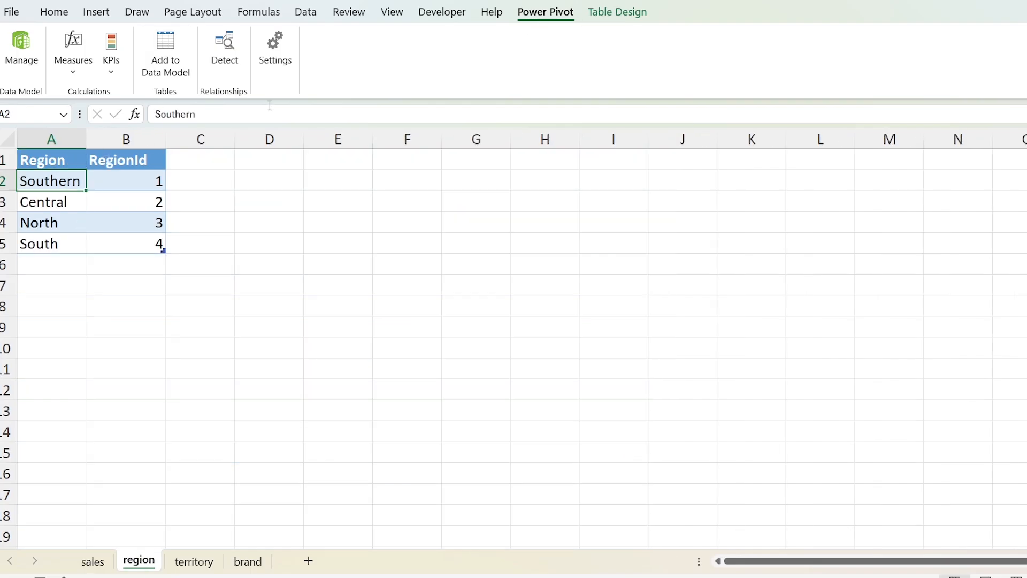
{"action": "left_click", "coordinate": [177, 58]}
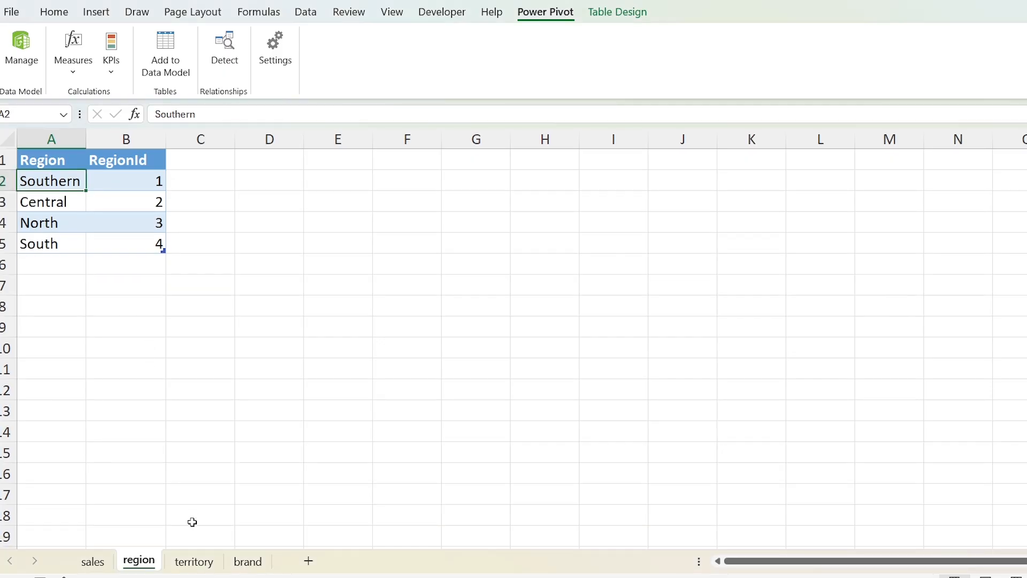
{"action": "left_click", "coordinate": [194, 561]}
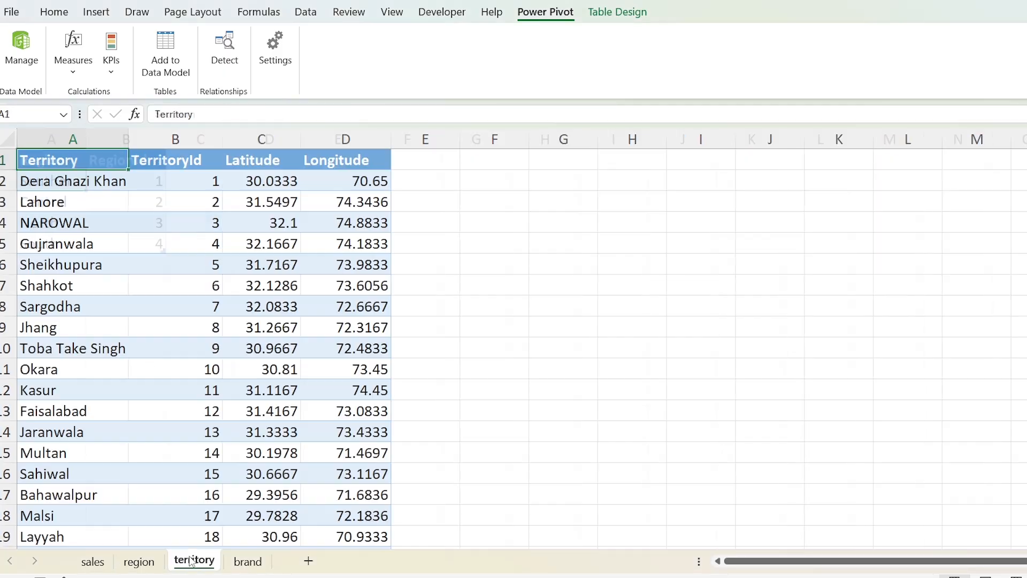
{"action": "left_click", "coordinate": [103, 186]}
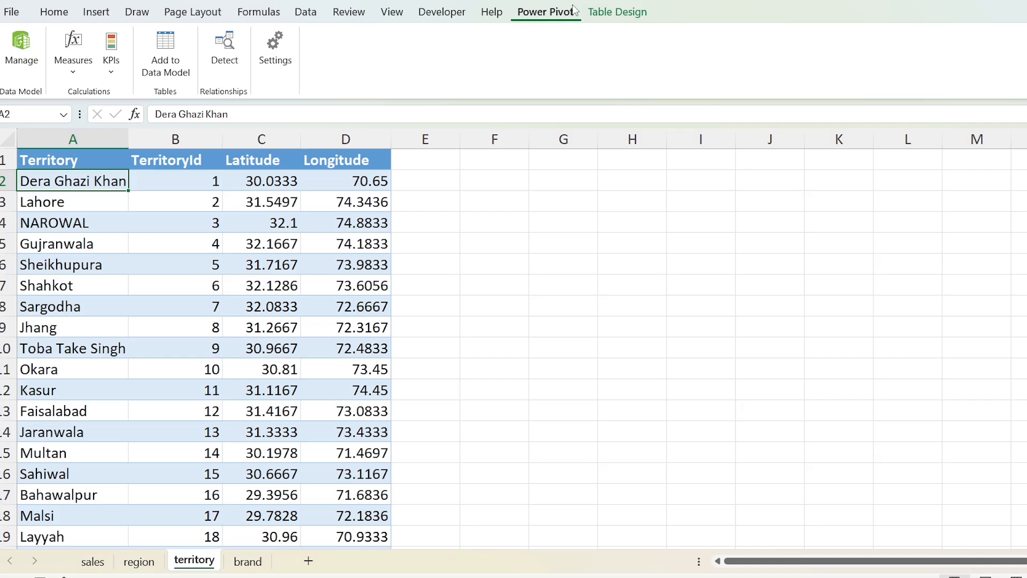
{"action": "left_click", "coordinate": [181, 60]}
{"action": "left_click", "coordinate": [241, 561]}
{"action": "left_click", "coordinate": [138, 184]}
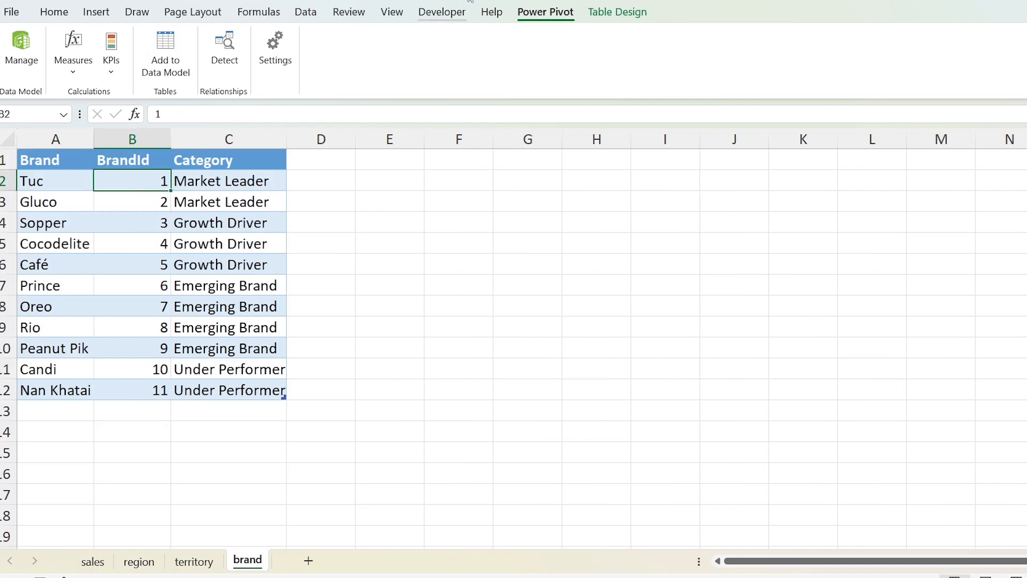
{"action": "left_click", "coordinate": [189, 50]}
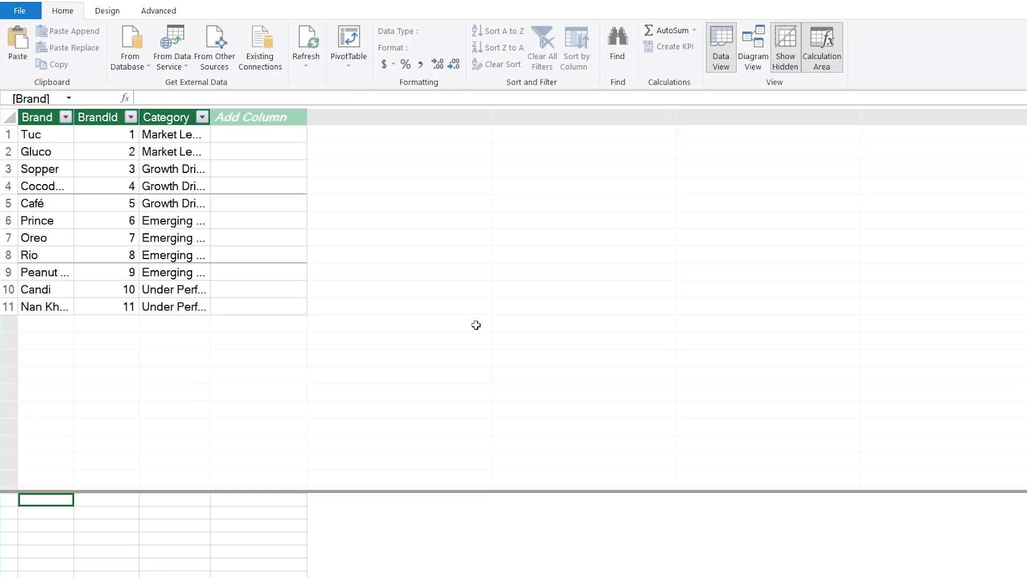
Step: Create a new Date table in the data model
{"action": "left_click", "coordinate": [108, 12]}
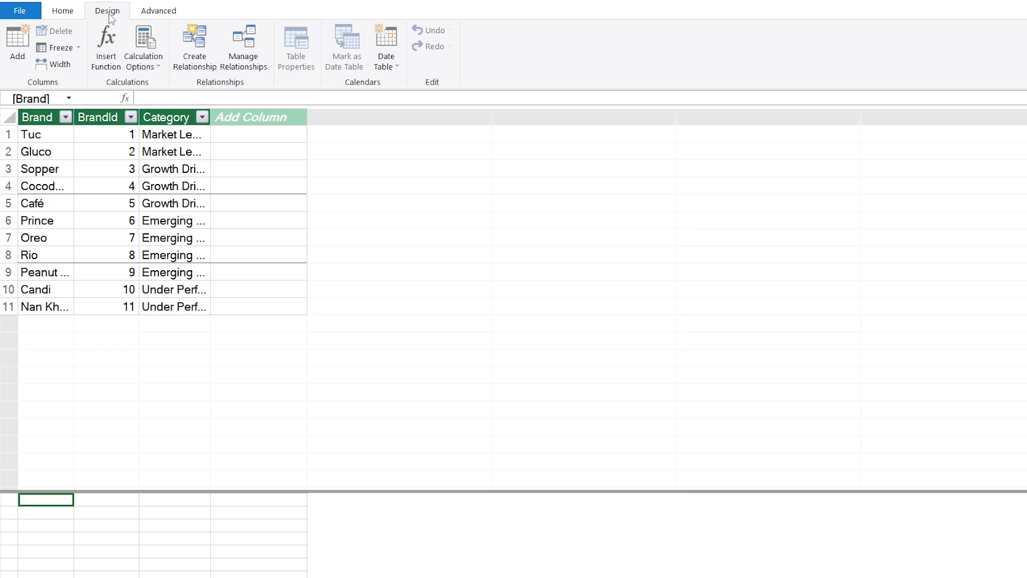
{"action": "left_click", "coordinate": [396, 66]}
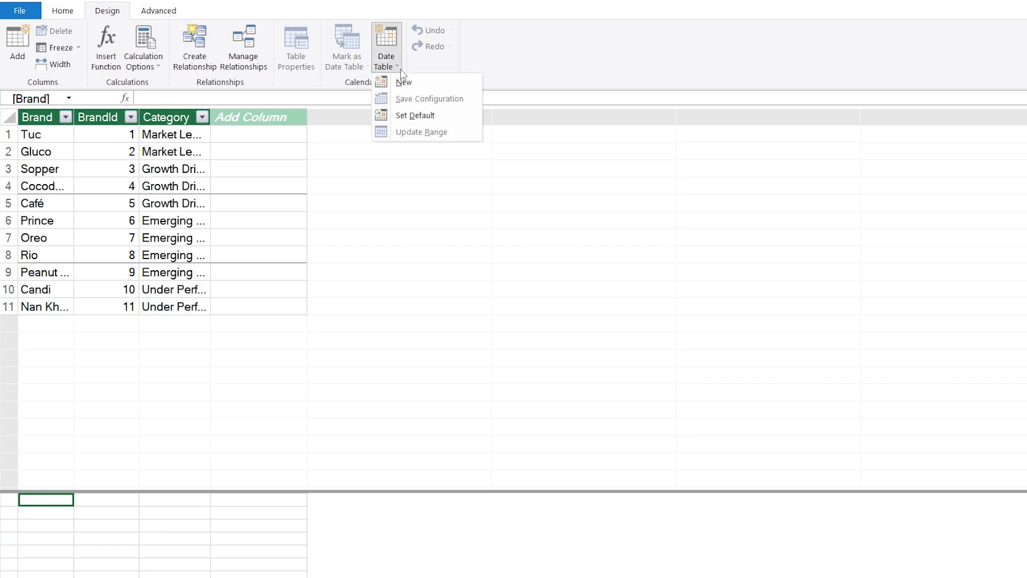
{"action": "left_click", "coordinate": [447, 89]}
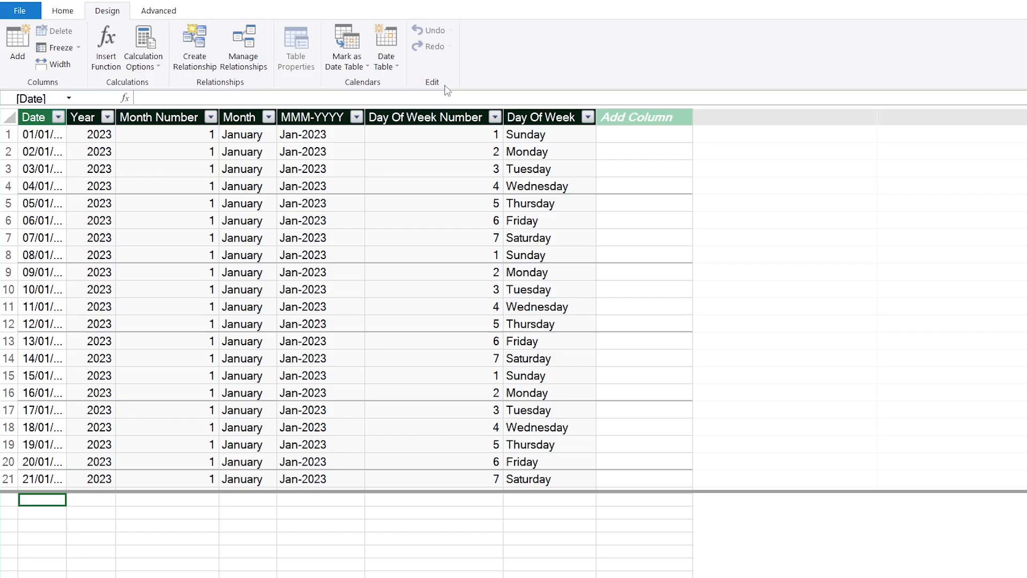
Step: In Diagram View, arrange and resize the tables with sales between region above territory on its left and brand above Calendar on its right
{"action": "left_click", "coordinate": [69, 15]}
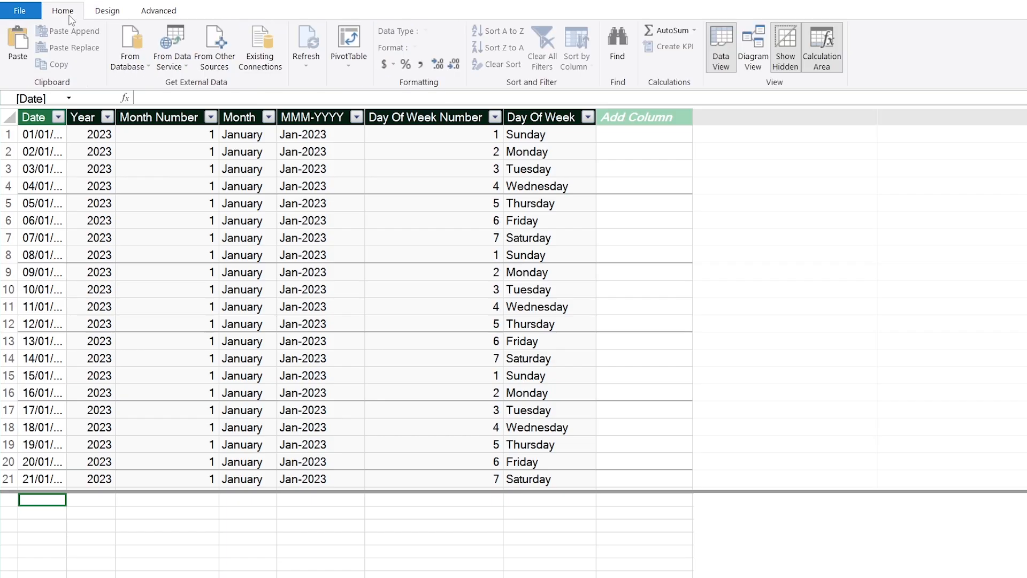
{"action": "left_click", "coordinate": [754, 59]}
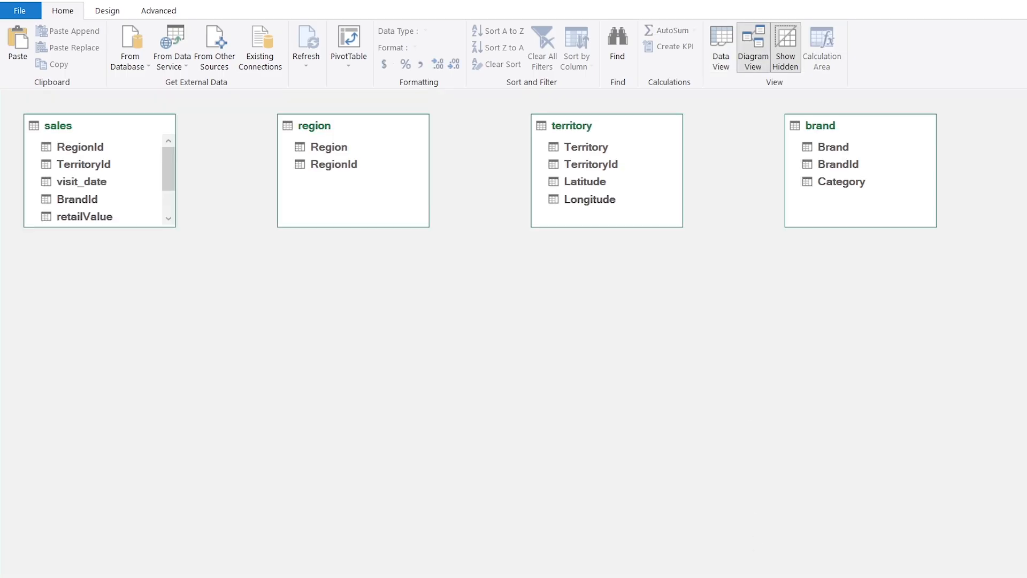
{"action": "left_click_drag", "start_coordinate": [102, 129], "coordinate": [412, 216]}
{"action": "left_click_drag", "start_coordinate": [415, 308], "coordinate": [407, 426]}
{"action": "left_click_drag", "start_coordinate": [347, 127], "coordinate": [99, 128]}
{"action": "left_click_drag", "start_coordinate": [103, 227], "coordinate": [103, 193]}
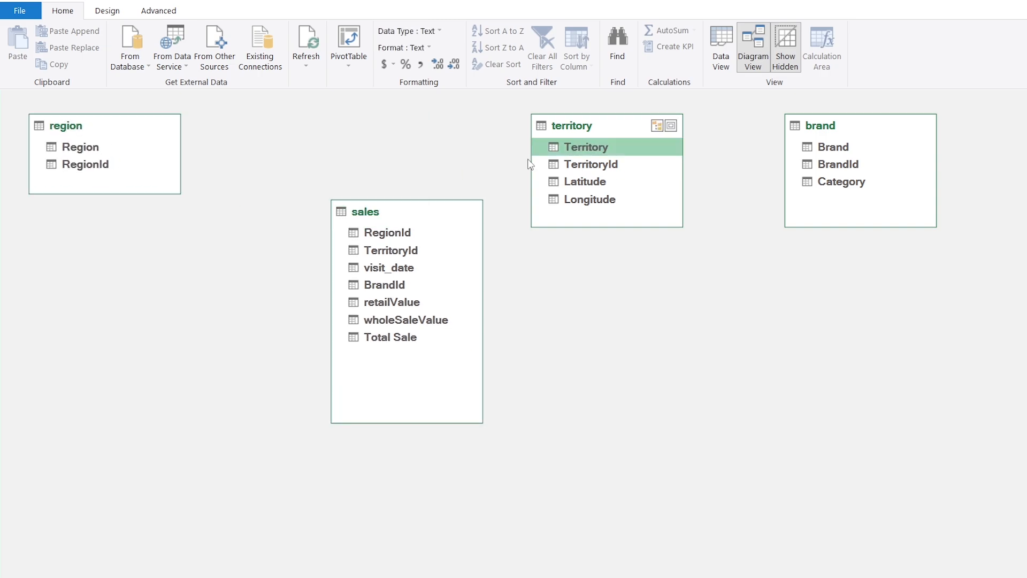
{"action": "left_click_drag", "start_coordinate": [589, 127], "coordinate": [82, 218]}
{"action": "left_click_drag", "start_coordinate": [98, 316], "coordinate": [98, 308]}
{"action": "left_click_drag", "start_coordinate": [824, 127], "coordinate": [609, 127]}
{"action": "left_click_drag", "start_coordinate": [428, 214], "coordinate": [332, 129]}
{"action": "left_click_drag", "start_coordinate": [625, 127], "coordinate": [543, 128]}
{"action": "left_click_drag", "start_coordinate": [1025, 129], "coordinate": [530, 252]}
{"action": "left_click_drag", "start_coordinate": [560, 345], "coordinate": [559, 391]}
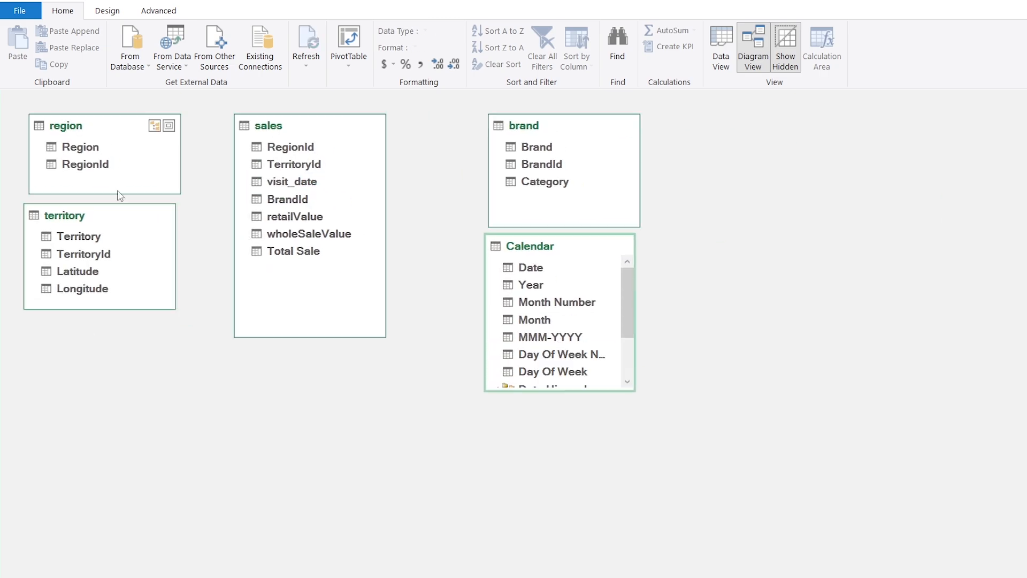
Step: Relate region to sales on RegionId and territory to sales on TerritoryId
{"action": "left_click", "coordinate": [94, 171]}
{"action": "mouse_move", "coordinate": [93, 171]}
{"action": "left_mouse_down"}
{"action": "mouse_move", "coordinate": [287, 155]}
{"action": "mouse_move", "coordinate": [243, 148]}
{"action": "left_mouse_up"}
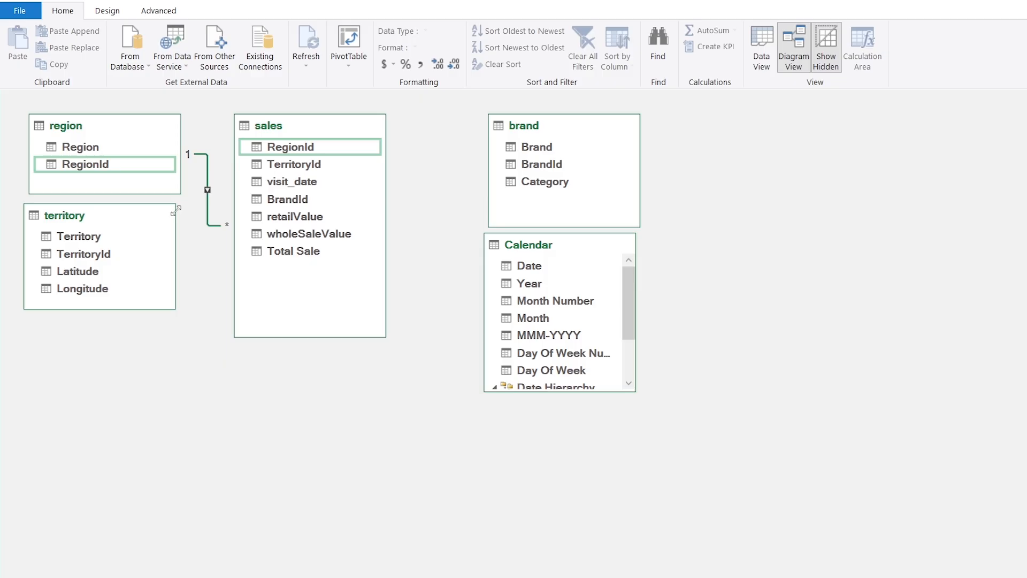
{"action": "left_click", "coordinate": [101, 257]}
{"action": "left_click_drag", "start_coordinate": [130, 258], "coordinate": [252, 170]}
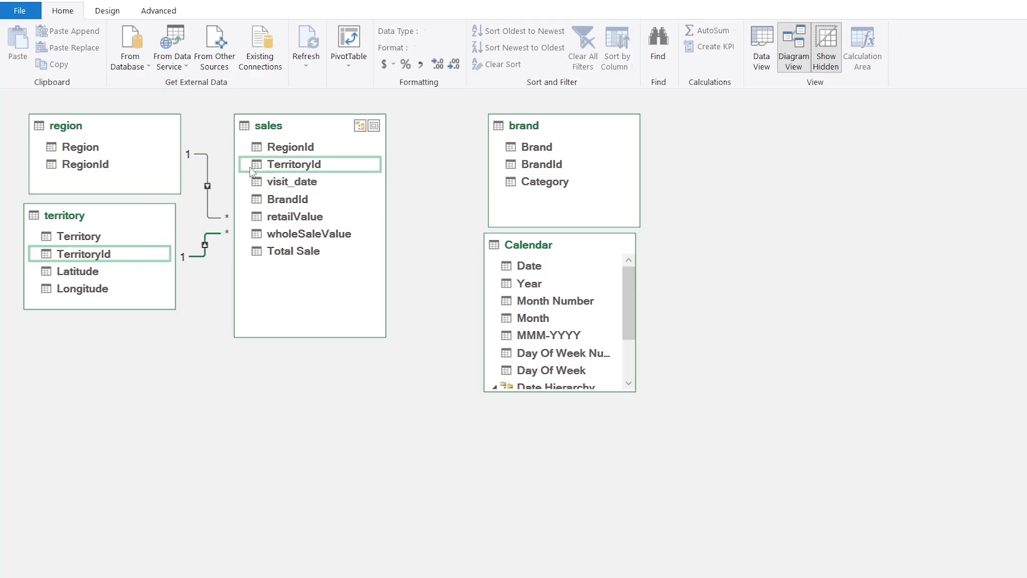
Step: Relate brand to sales on BrandId and Calendar's Date to the visit_date field of sales
{"action": "left_click", "coordinate": [542, 170]}
{"action": "left_click_drag", "start_coordinate": [542, 170], "coordinate": [303, 204]}
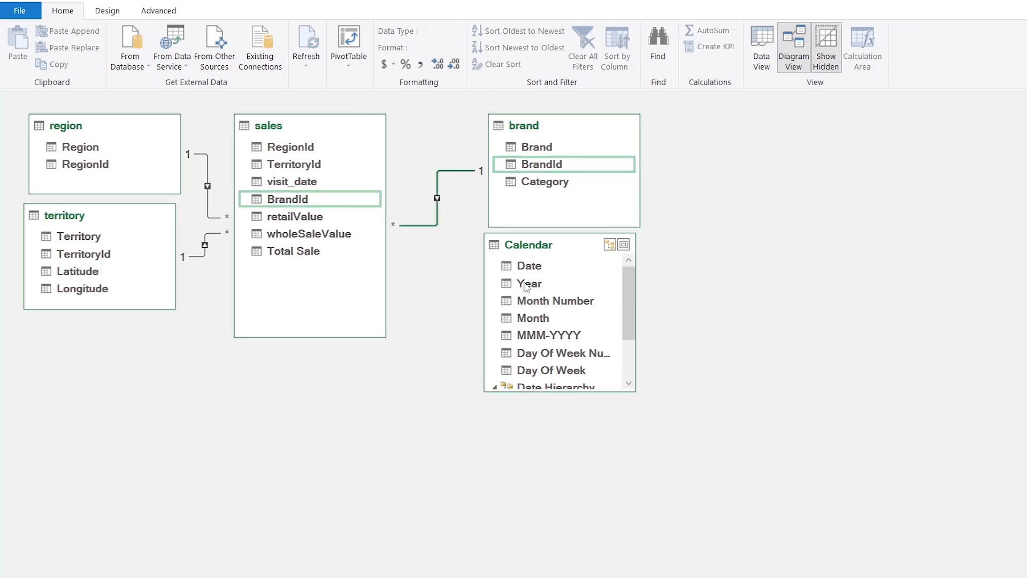
{"action": "left_click", "coordinate": [541, 274]}
{"action": "left_click_drag", "start_coordinate": [541, 273], "coordinate": [315, 185]}
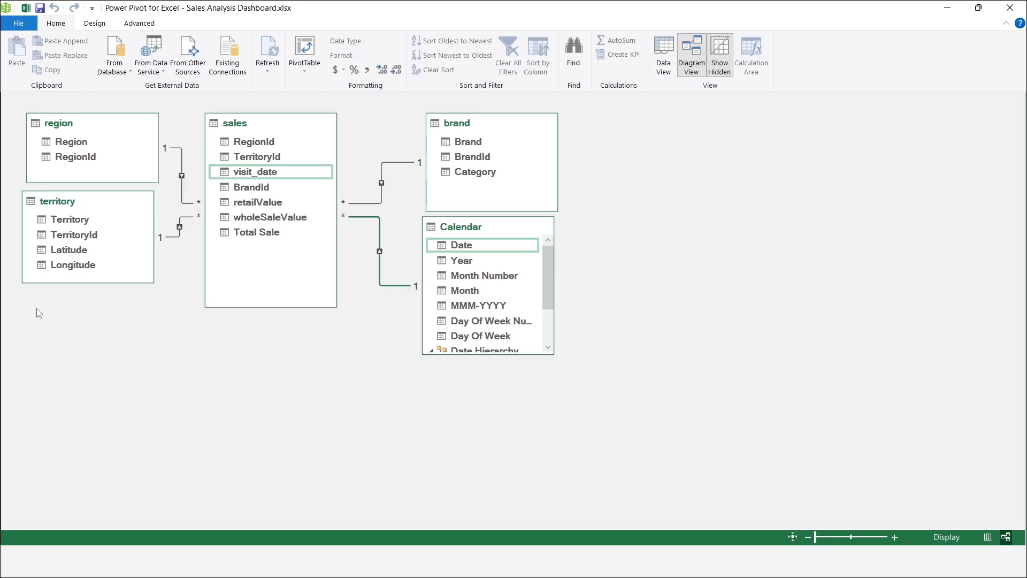
{"action": "left_click", "coordinate": [75, 270]}
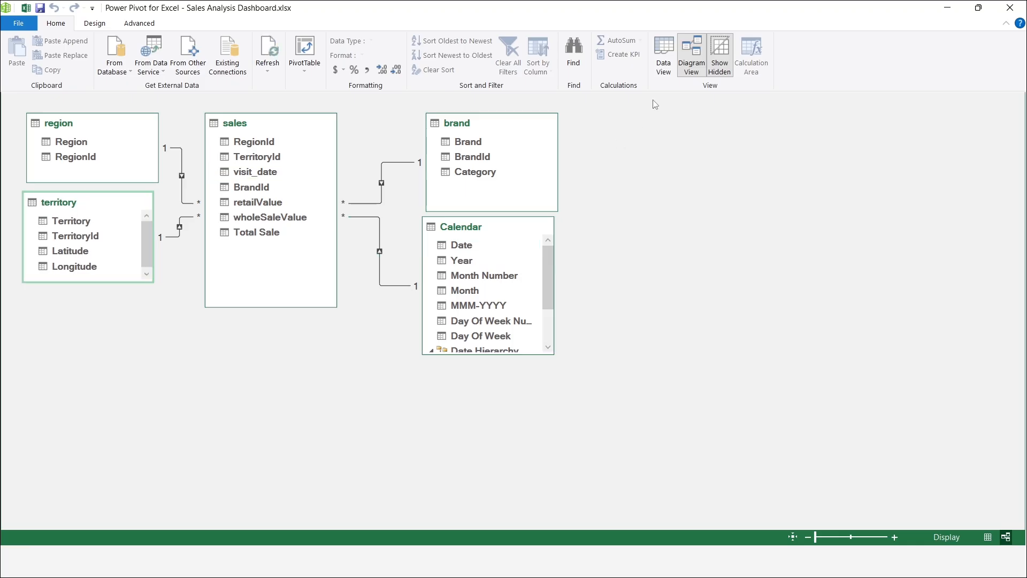
Step: In the sales table's calculation area, create the measure Ret Sales := SUM(sales[retailValue])
{"action": "left_click", "coordinate": [663, 69]}
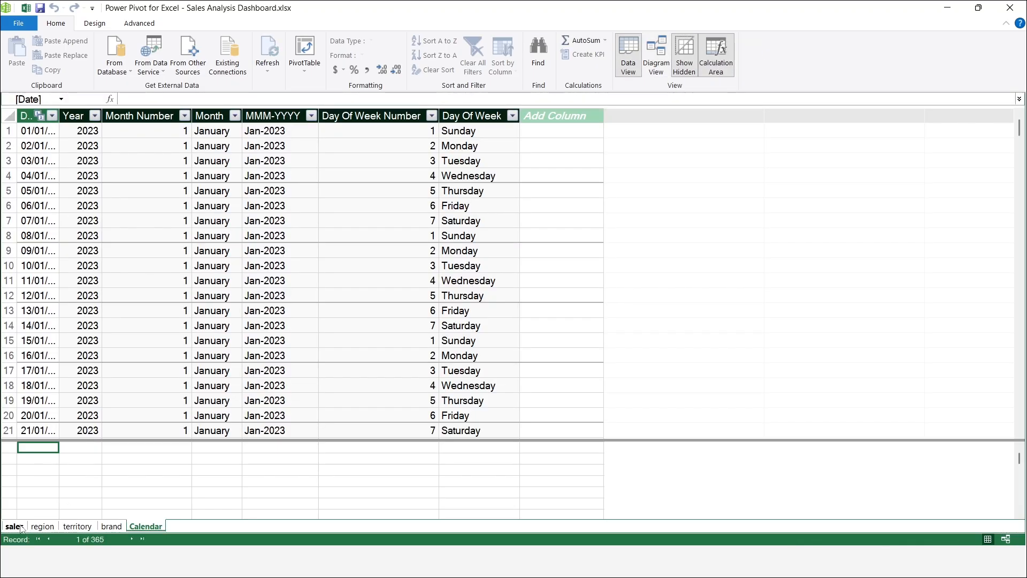
{"action": "left_click", "coordinate": [14, 529]}
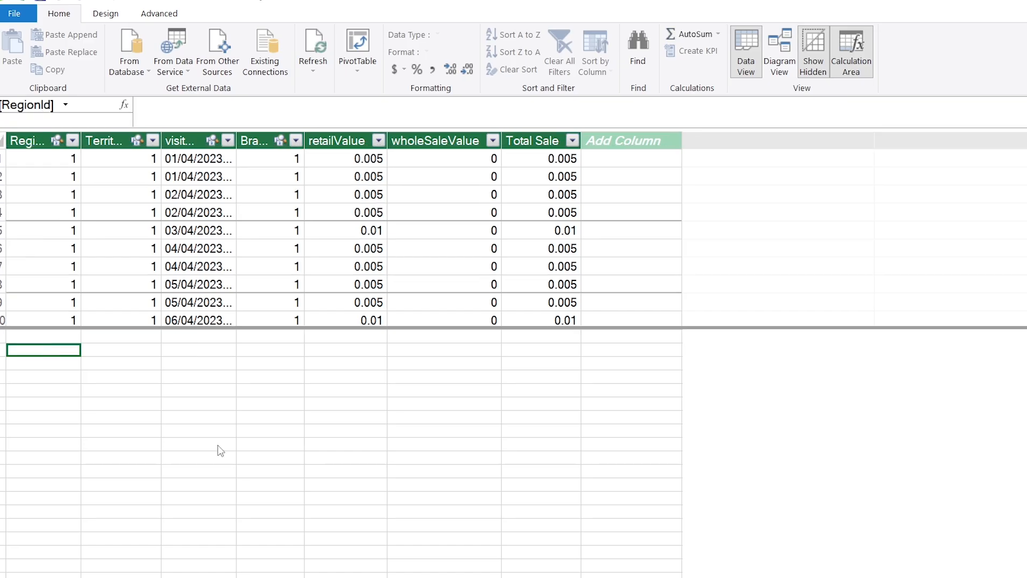
{"action": "type", "text": "Ret"}
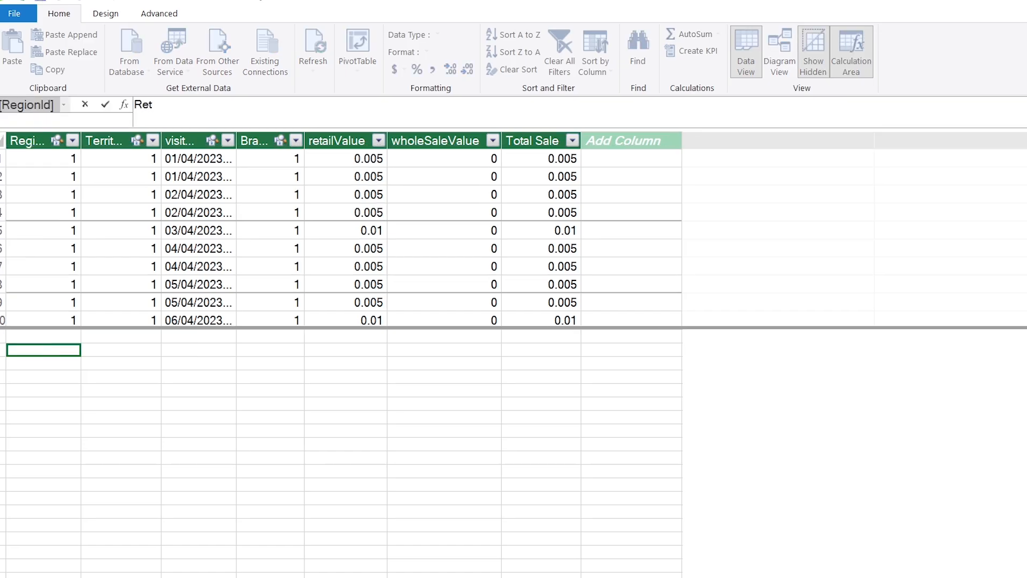
{"action": "type", "text": " Sales := sum(r"}
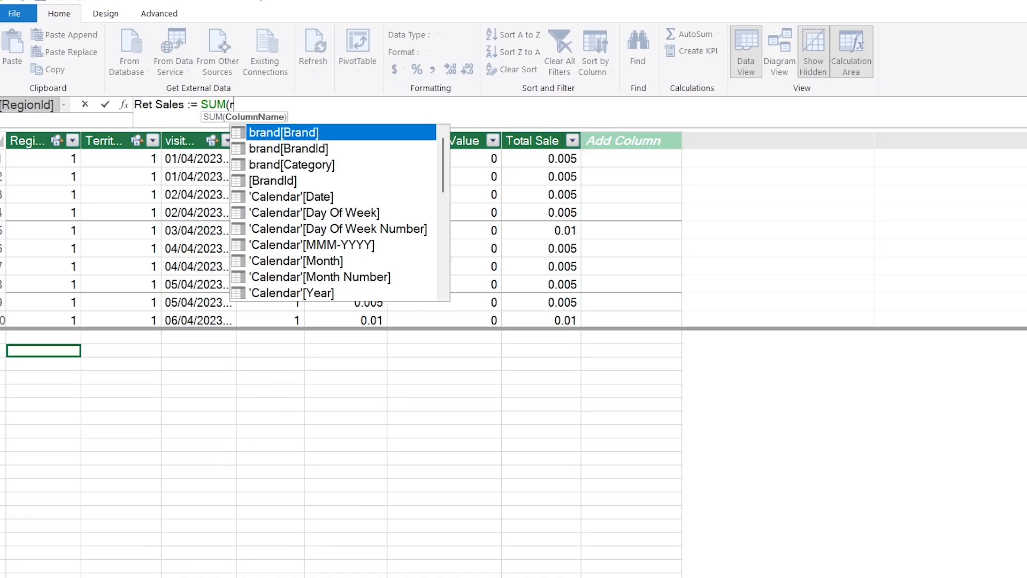
{"action": "type", "text": "etail"}
{"action": "key", "text": "Down"}
{"action": "key", "text": "Tab"}
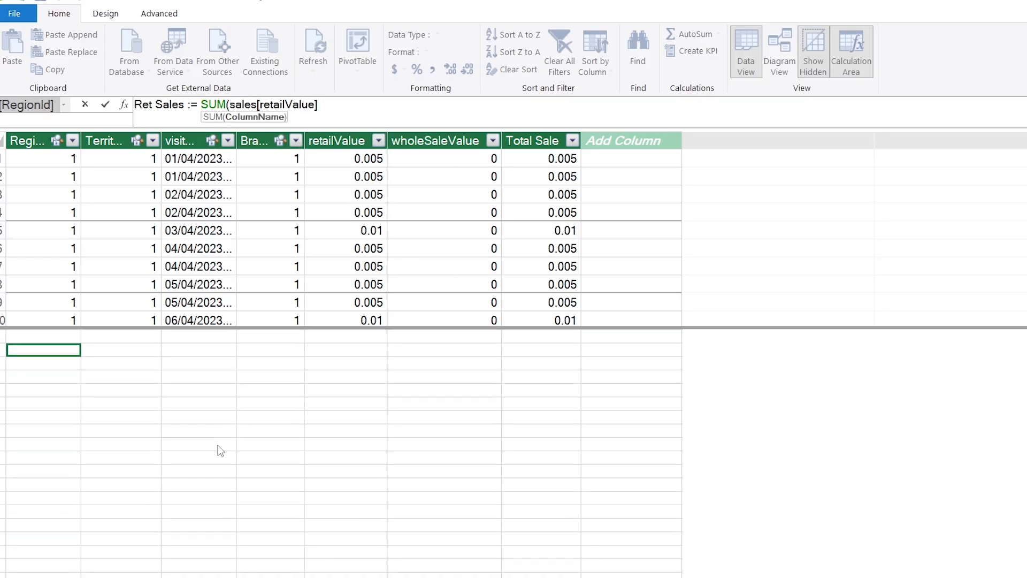
{"action": "type", "text": ")"}
{"action": "key", "text": "Return"}
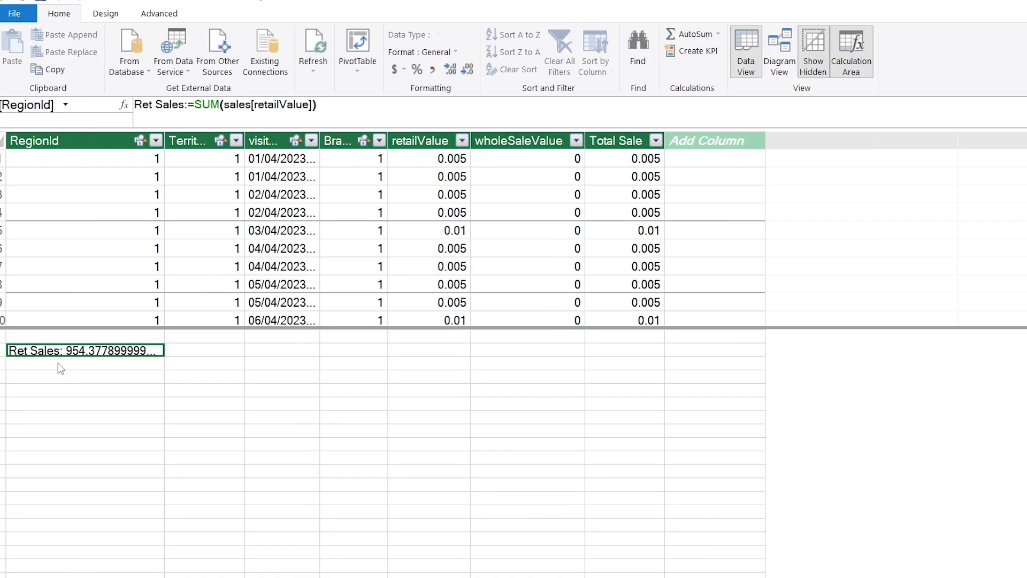
Step: Below Ret Sales, create the measure WS Sales := SUM(sales[wholeSaleValue])
{"action": "left_click", "coordinate": [58, 363]}
{"action": "type", "text": "WS Sales := sum("}
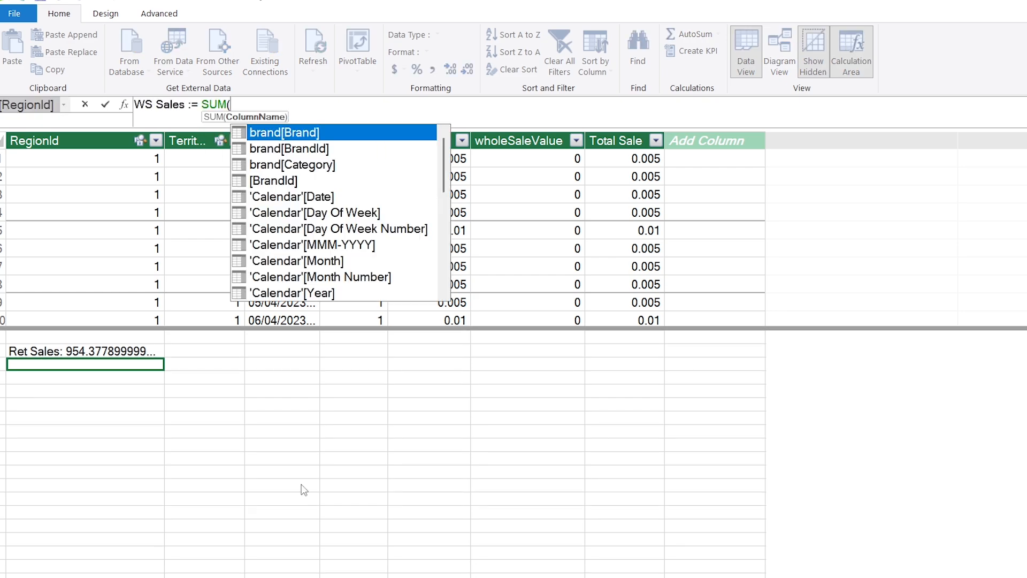
{"action": "type", "text": "who"}
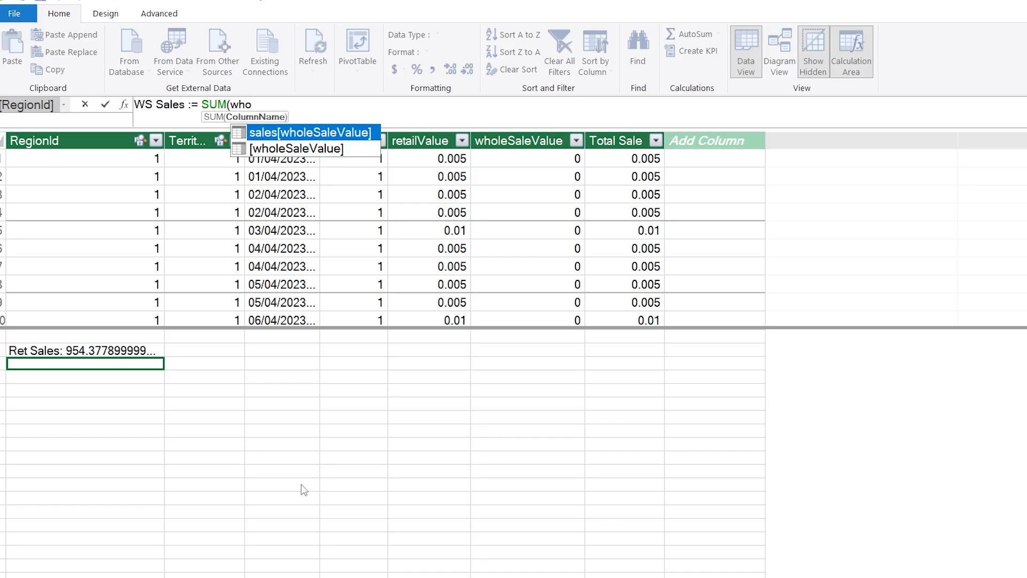
{"action": "key", "text": "Tab"}
{"action": "type", "text": ")"}
{"action": "key", "text": "Return"}
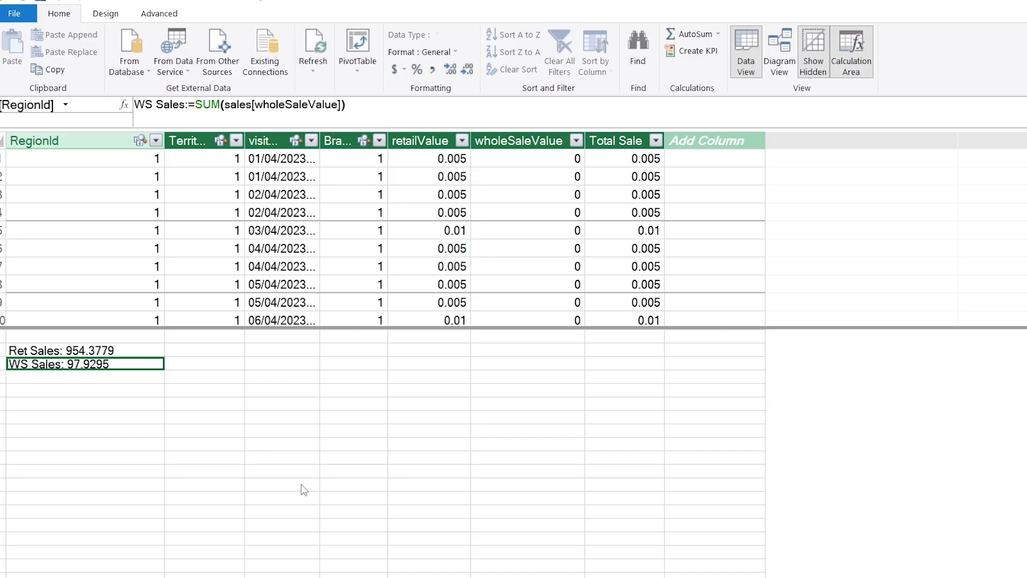
Step: Below WS Sales, create the measure Total Sales := [Ret Sales] + [WS Sales]
{"action": "type", "text": "Total Sales := [Ret"}
{"action": "key", "text": "Tab"}
{"action": "type", "text": "+ "}
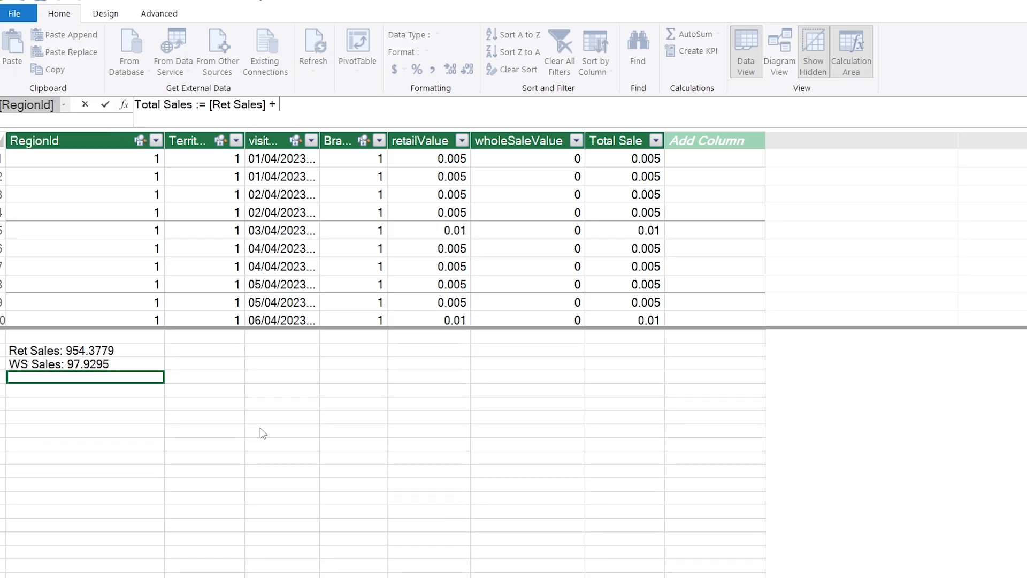
{"action": "type", "text": "[ws"}
{"action": "key", "text": "Tab"}
{"action": "key", "text": "Return"}
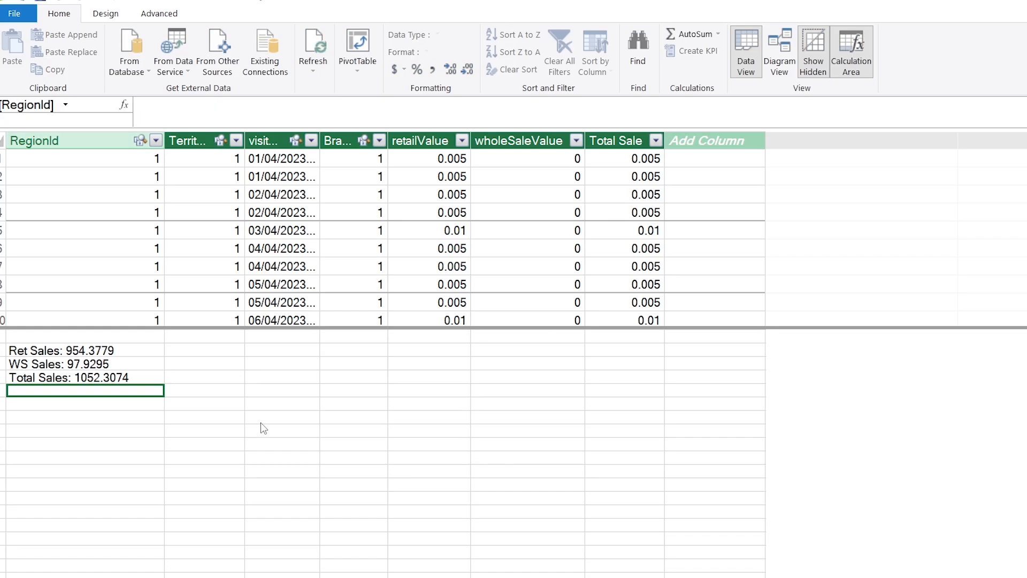
Step: Below Total Sales, create the measure Days := DISTINCTCOUNT(sales[visit_date])
{"action": "type", "text": "Days := d"}
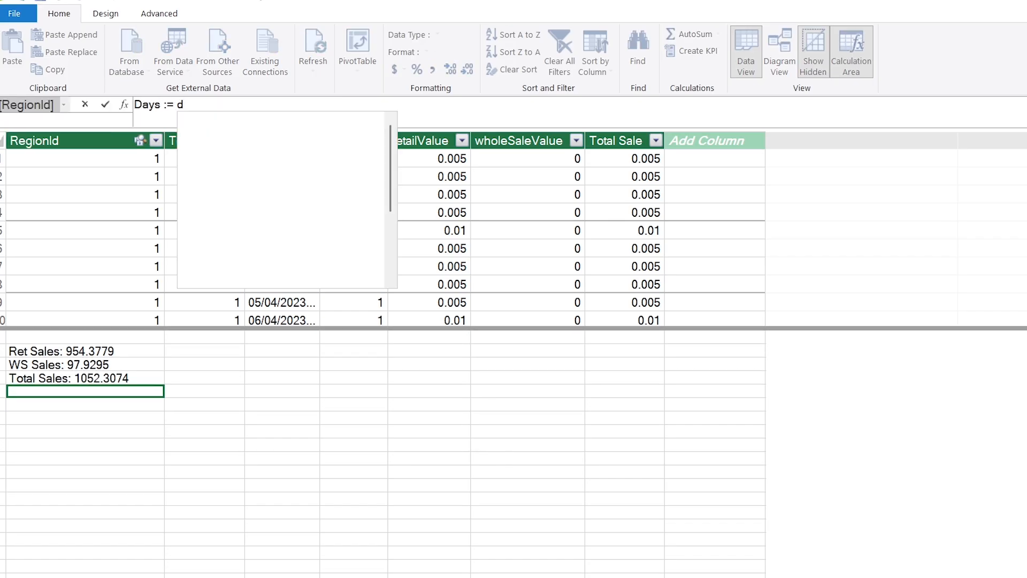
{"action": "type", "text": "is"}
{"action": "key", "text": "Down"}
{"action": "key", "text": "Tab"}
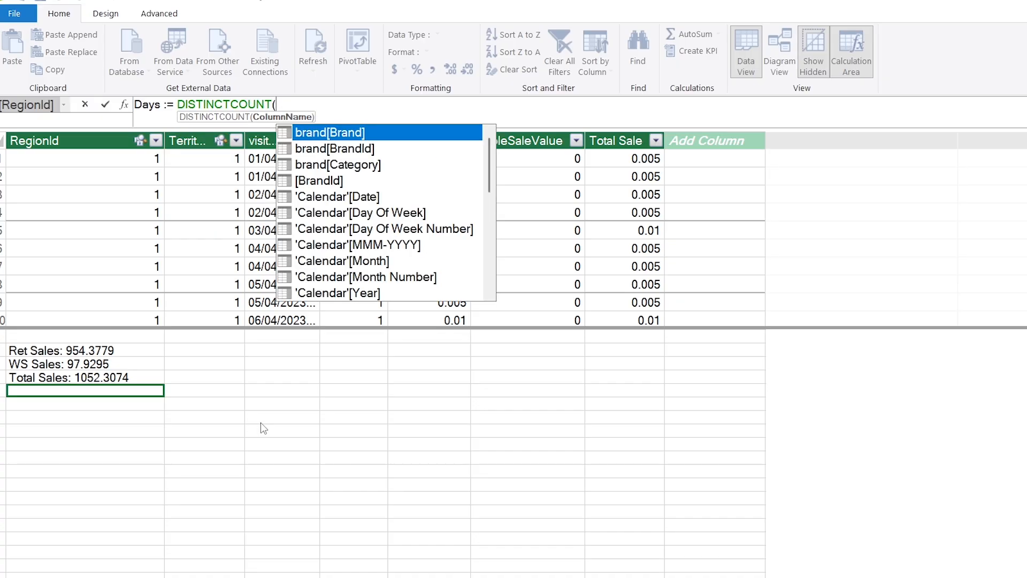
{"action": "type", "text": "sal"}
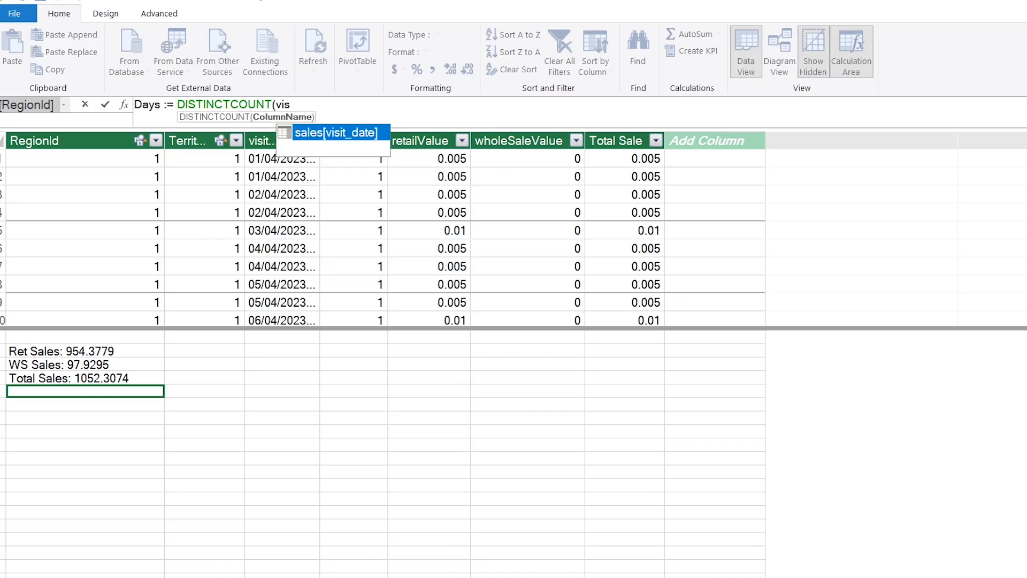
{"action": "key", "text": "Tab"}
{"action": "type", "text": ")"}
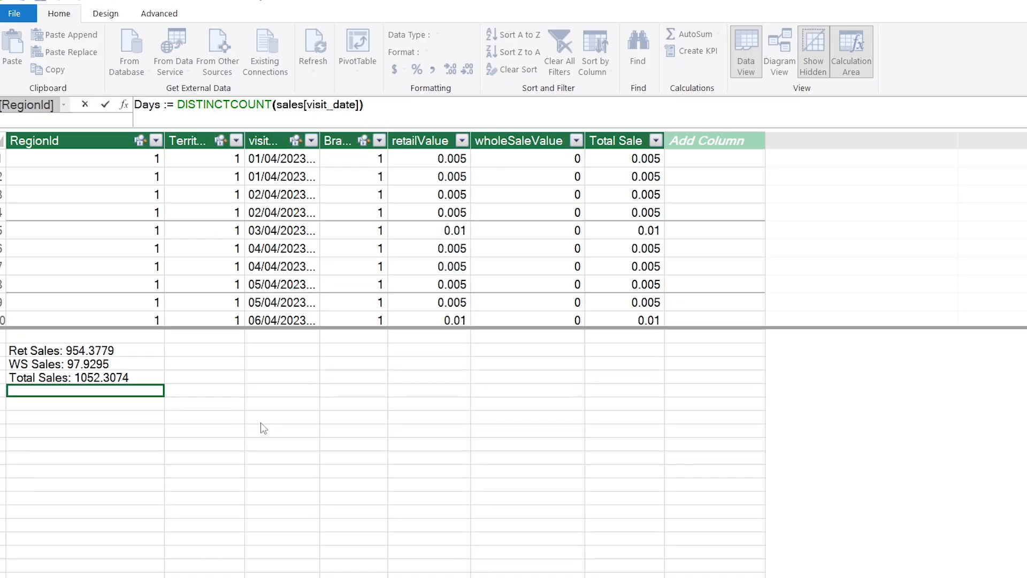
{"action": "key", "text": "Return"}
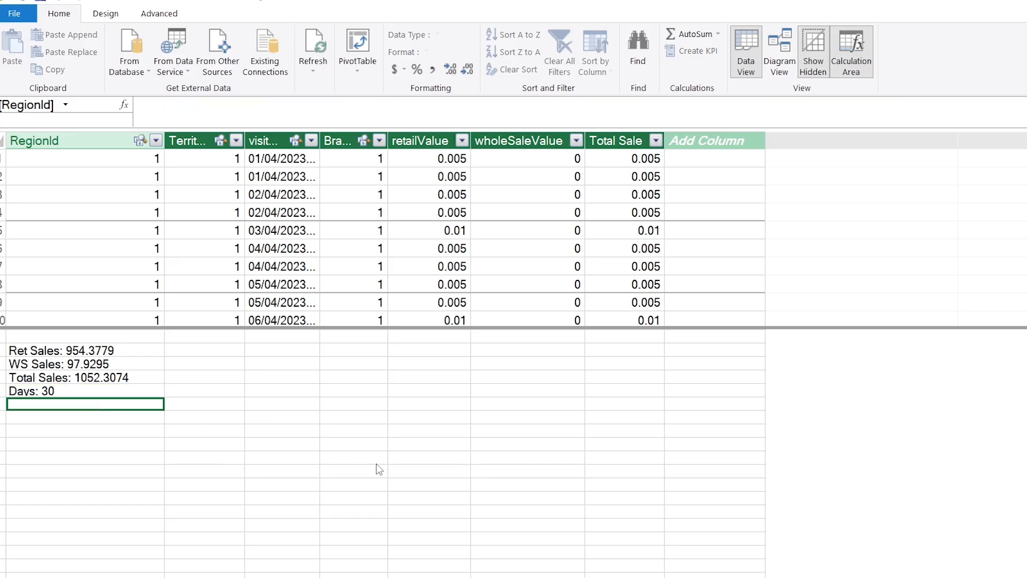
Step: Below Days, create the measure Per Day Sales := [Total Sales] / [Days]
{"action": "type", "text": "Per Day Sales := [tot"}
{"action": "key", "text": "Tab"}
{"action": "type", "text": "/ day"}
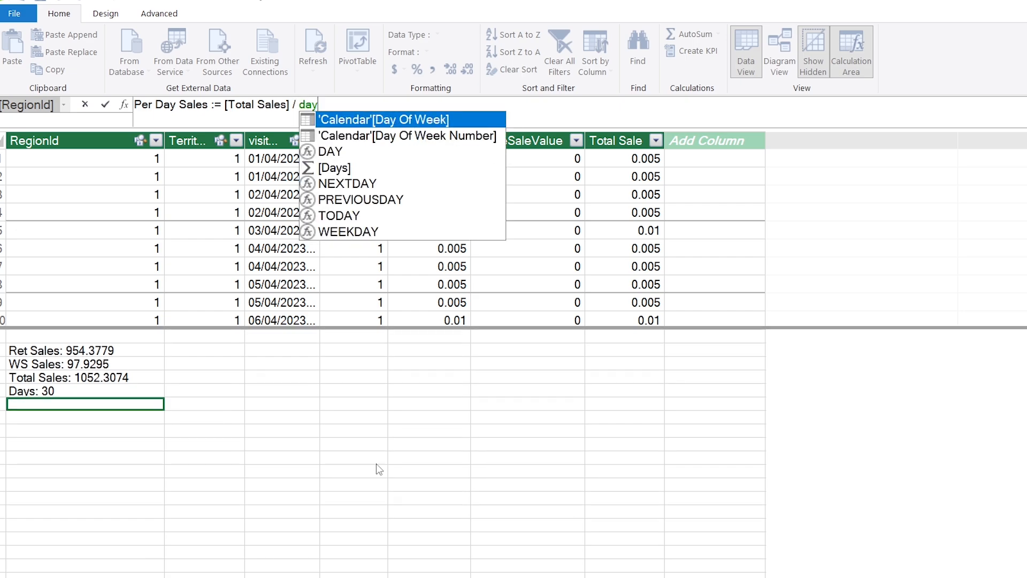
{"action": "type", "text": "s"}
{"action": "key", "text": "Tab"}
{"action": "key", "text": "Return"}
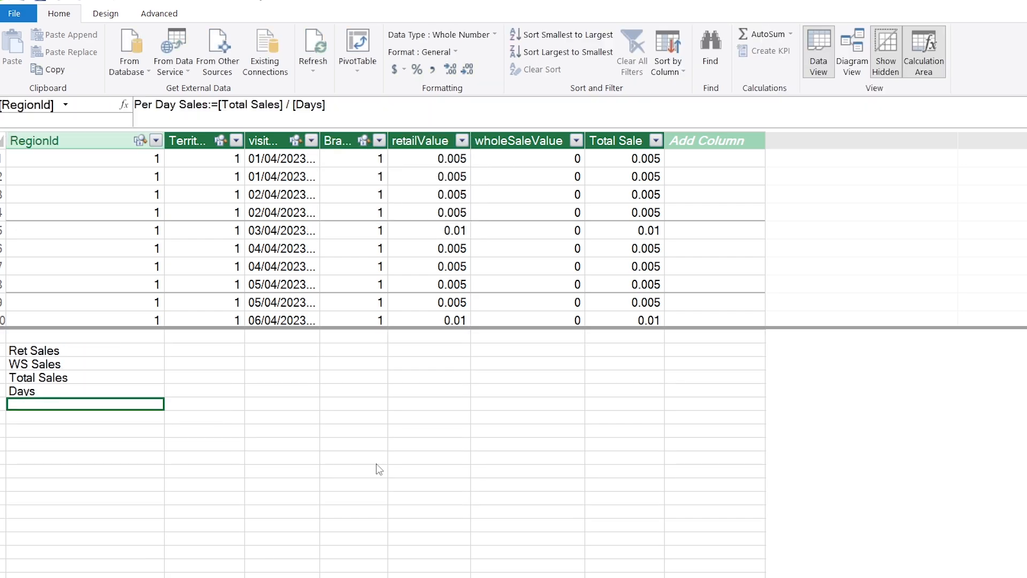
Step: Format all five sales measures as decimal numbers with a thousands separator and no decimal places
{"action": "left_click_drag", "start_coordinate": [81, 351], "coordinate": [133, 409]}
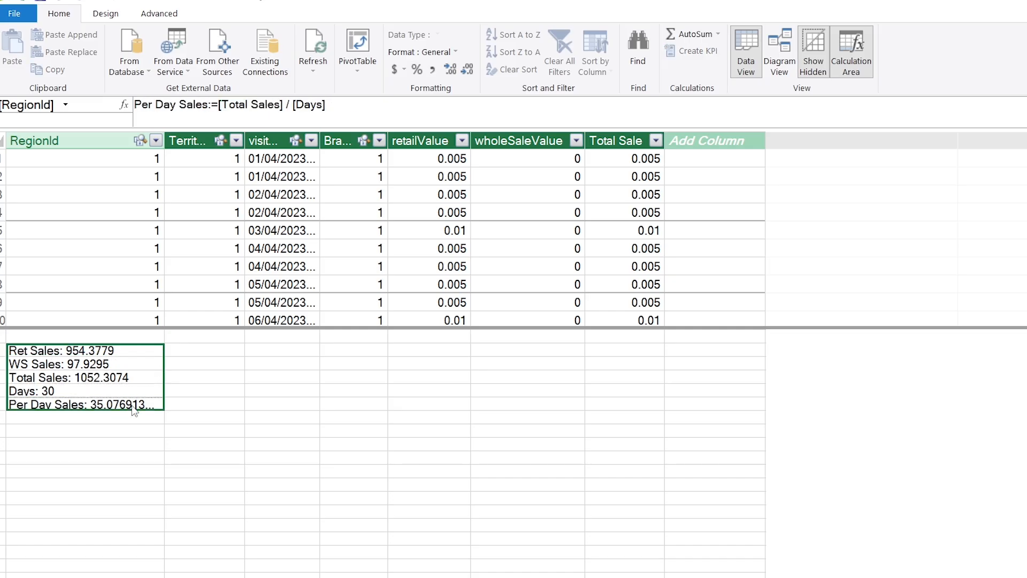
{"action": "left_click", "coordinate": [429, 71]}
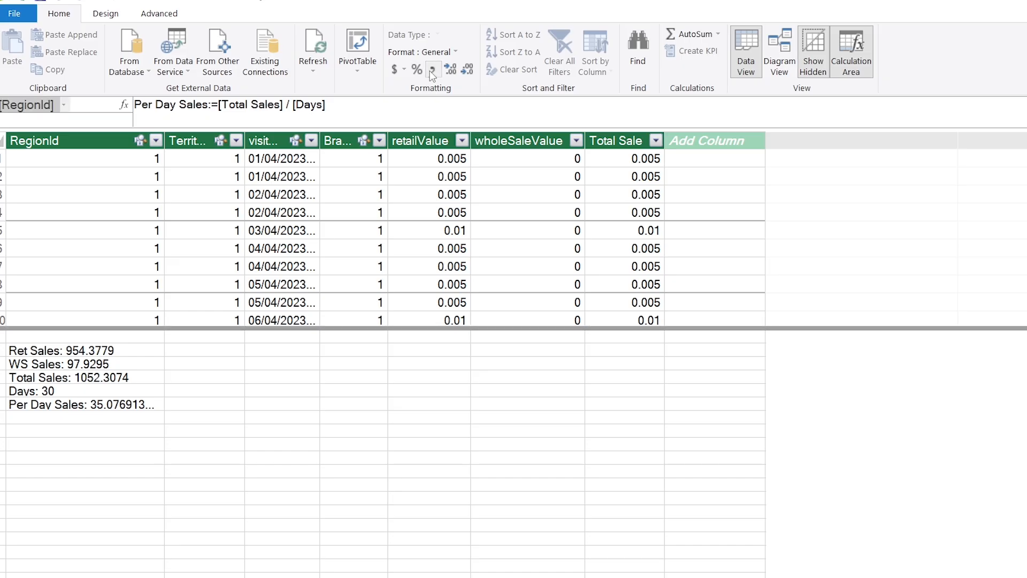
{"action": "left_click", "coordinate": [469, 69]}
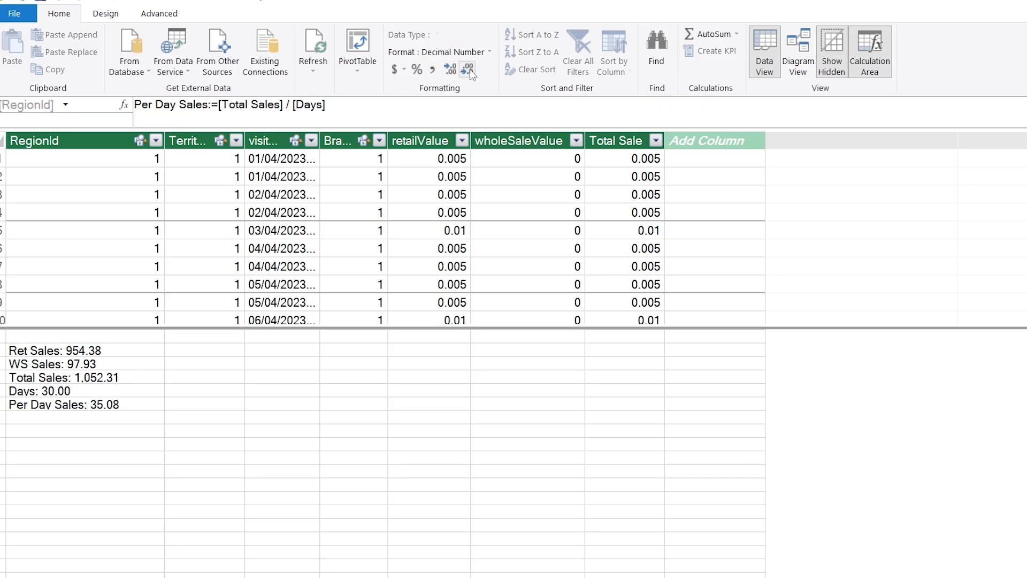
{"action": "left_click", "coordinate": [469, 69]}
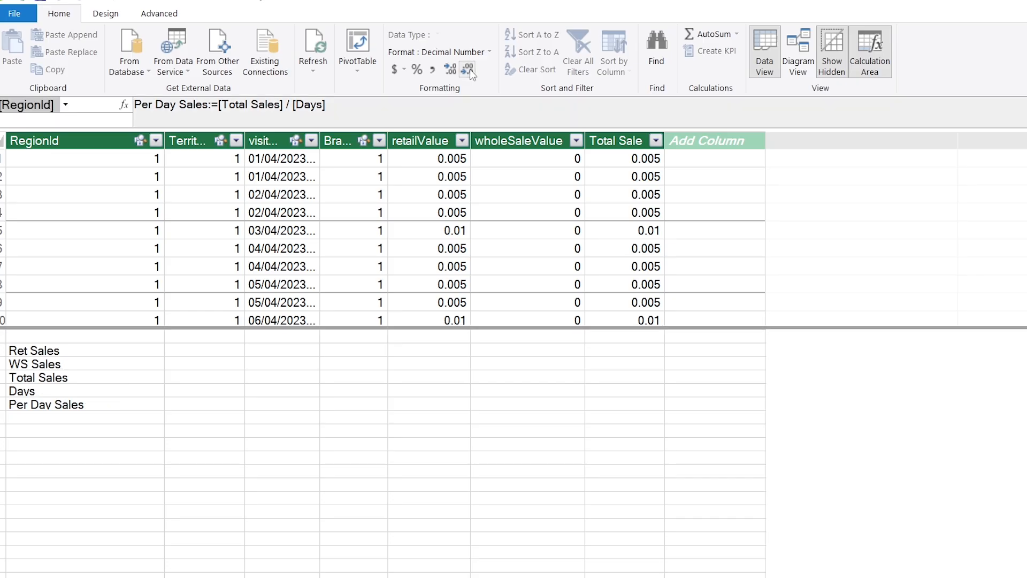
Step: Create a PivotTable from the data model on a new worksheet and rename that sheet Regional Sales
{"action": "left_click", "coordinate": [357, 63]}
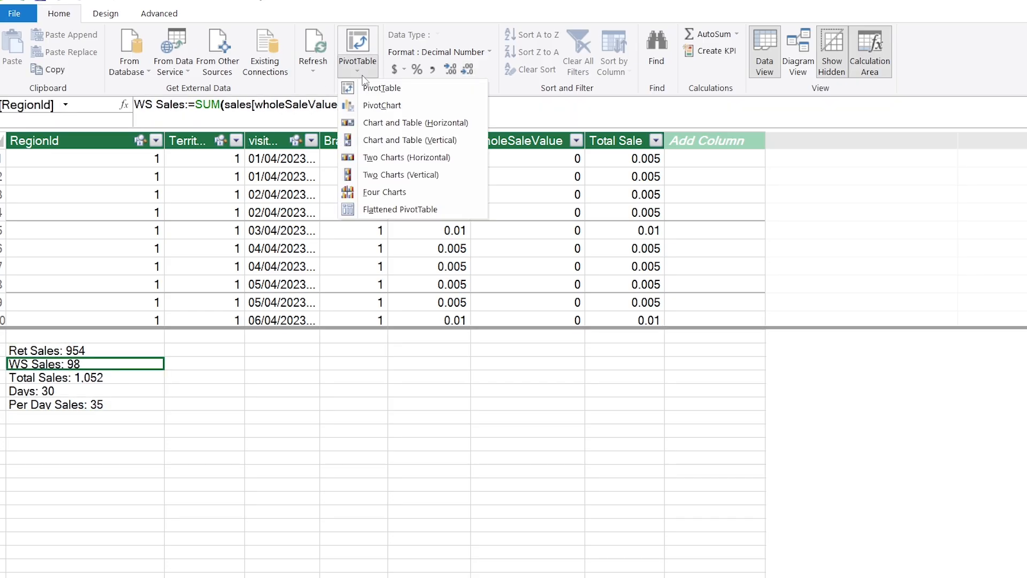
{"action": "left_click", "coordinate": [434, 94]}
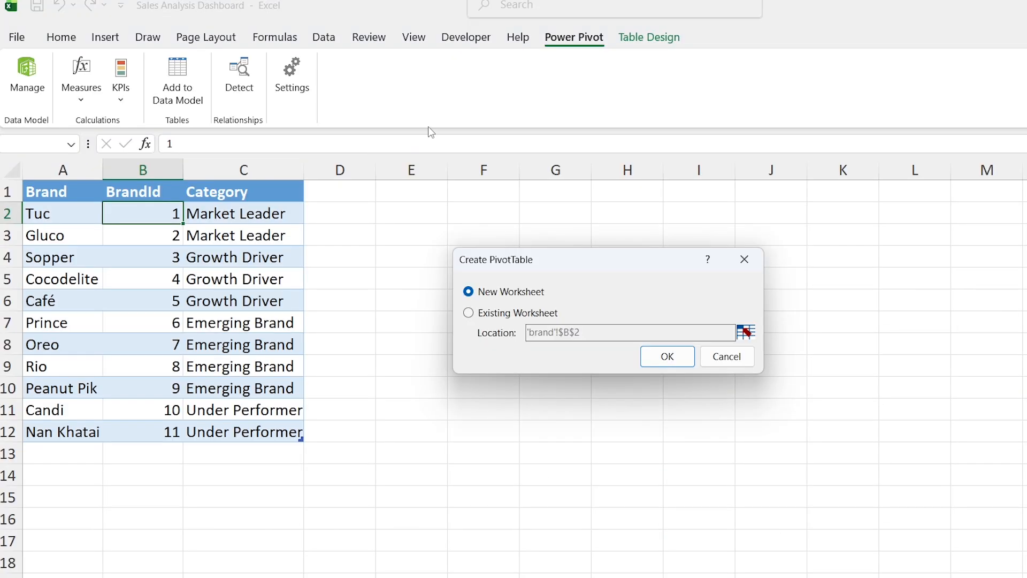
{"action": "left_click", "coordinate": [685, 363]}
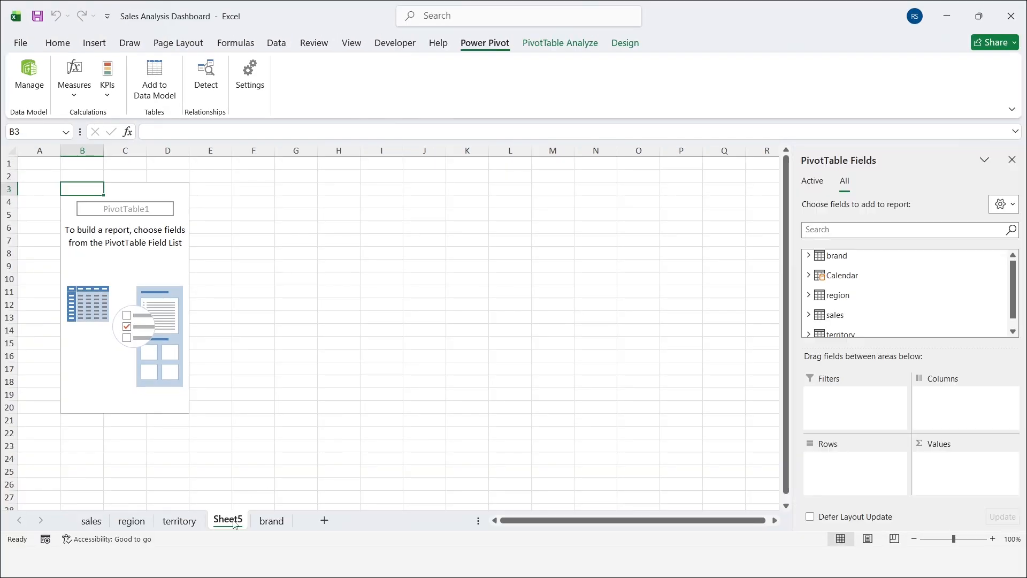
{"action": "double_click", "coordinate": [228, 520]}
{"action": "type", "text": "Regional Sales"}
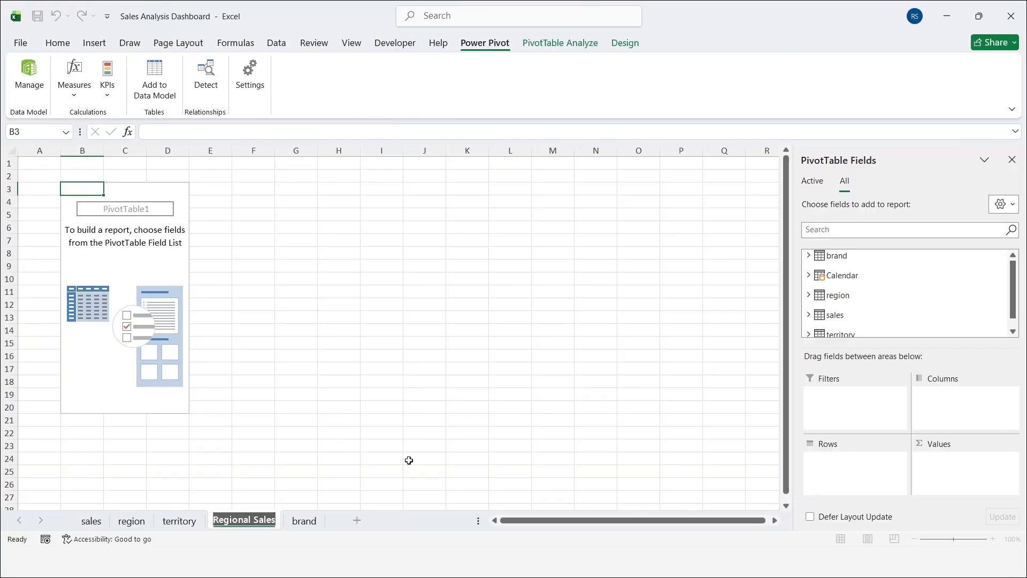
{"action": "key", "text": "Return"}
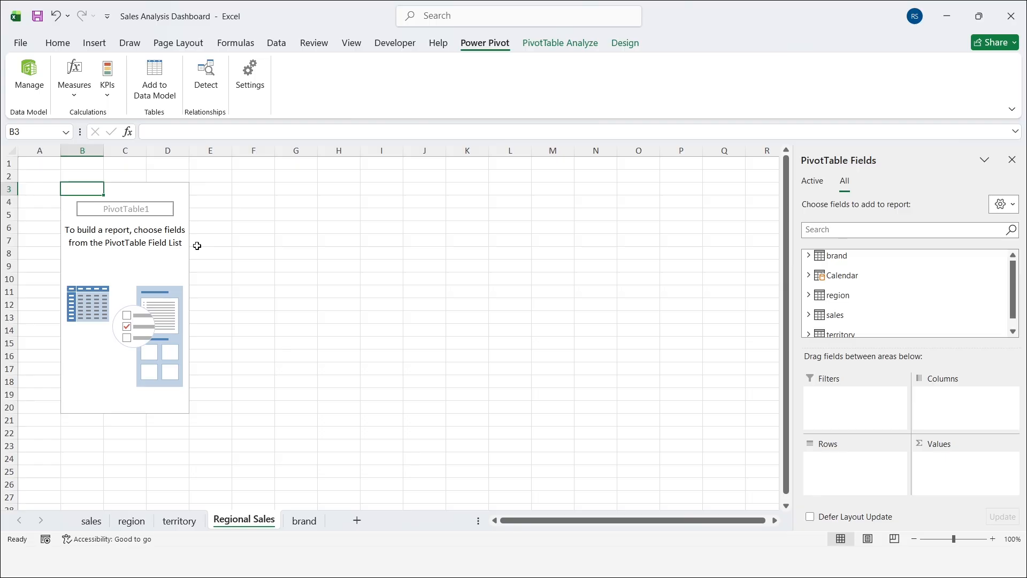
Step: Build the PivotTable with Region from the region table as rows and the Total Sales measure as values
{"action": "left_click_drag", "start_coordinate": [873, 168], "coordinate": [501, 173]}
{"action": "left_click_drag", "start_coordinate": [572, 335], "coordinate": [573, 506]}
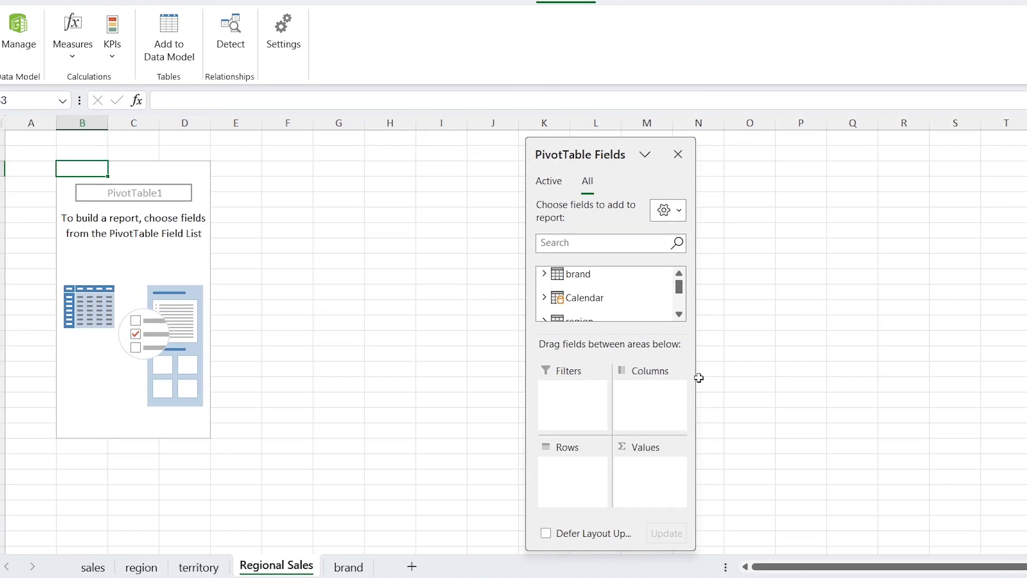
{"action": "left_click_drag", "start_coordinate": [596, 363], "coordinate": [643, 363]}
{"action": "left_click", "coordinate": [738, 315]}
{"action": "left_click", "coordinate": [544, 294]}
{"action": "left_click_drag", "start_coordinate": [594, 292], "coordinate": [578, 466]}
{"action": "left_click", "coordinate": [739, 315]}
{"action": "left_click", "coordinate": [739, 315]}
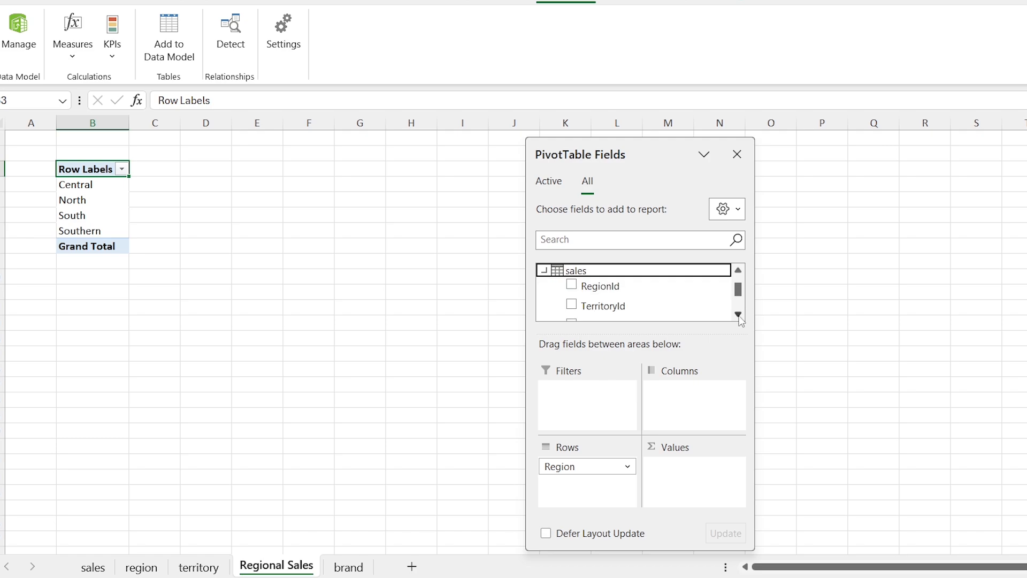
{"action": "left_click", "coordinate": [738, 315]}
{"action": "left_click_drag", "start_coordinate": [617, 298], "coordinate": [690, 486]}
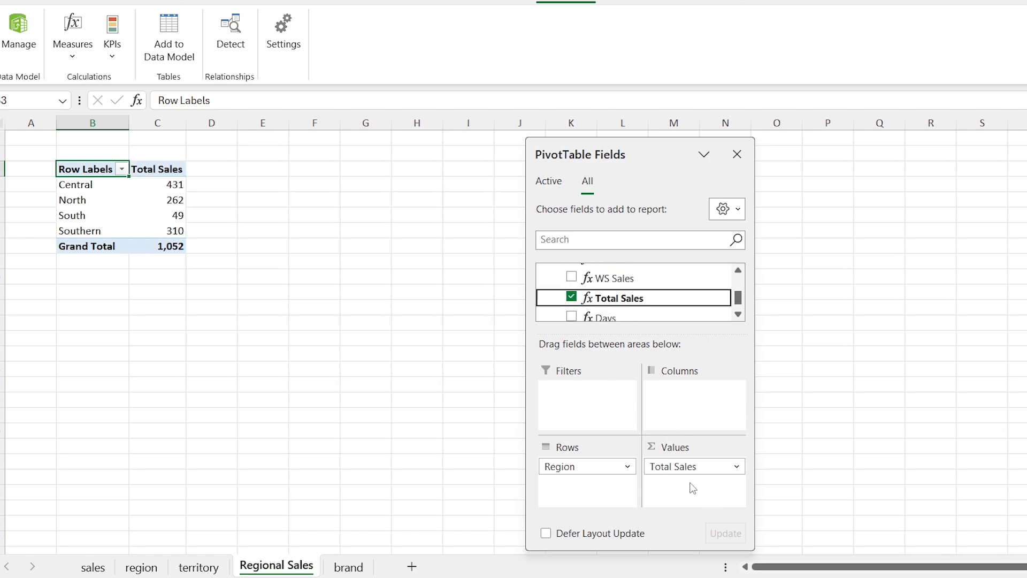
Step: Insert a doughnut PivotChart from the regional table, place it below the table and hide all its field buttons
{"action": "left_click", "coordinate": [84, 225]}
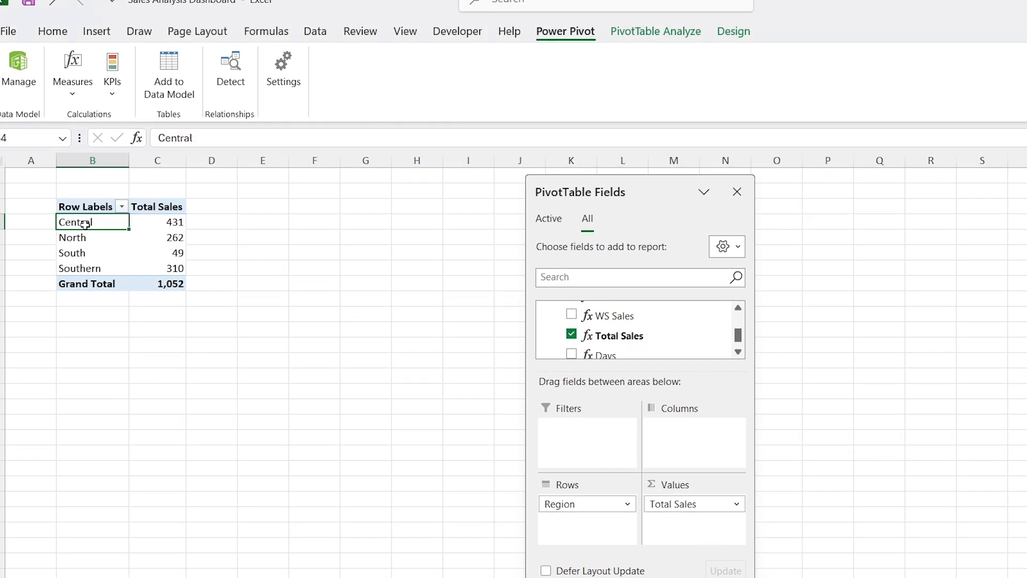
{"action": "left_click", "coordinate": [100, 31]}
{"action": "left_click", "coordinate": [458, 95]}
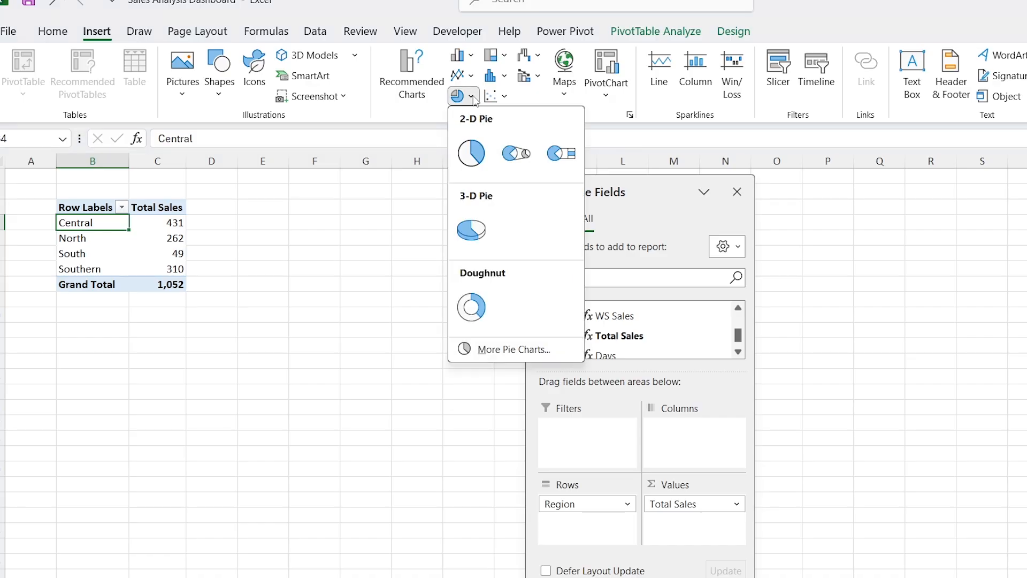
{"action": "left_click", "coordinate": [484, 308]}
{"action": "left_click_drag", "start_coordinate": [482, 305], "coordinate": [95, 335]}
{"action": "right_click", "coordinate": [95, 335]}
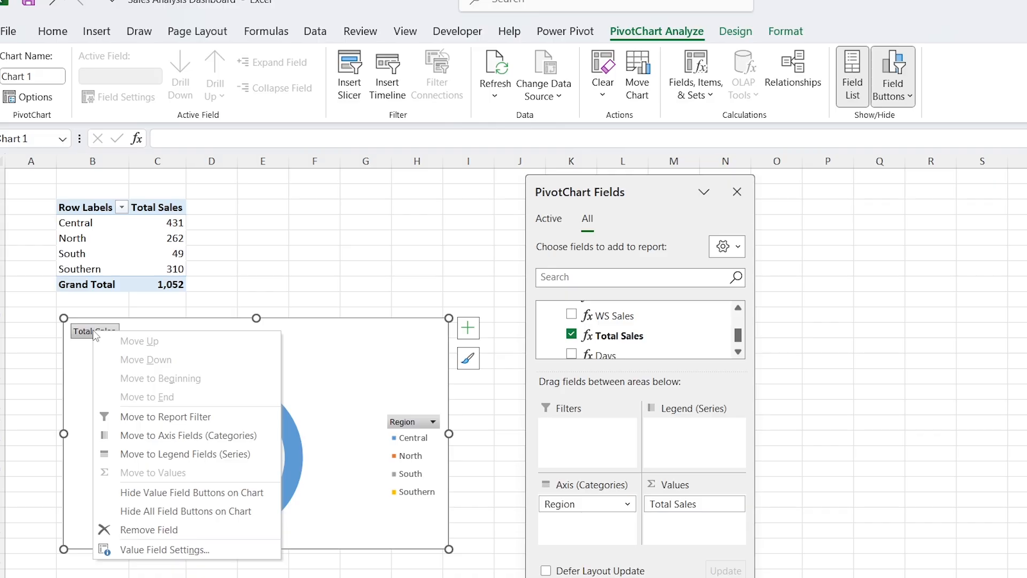
{"action": "left_click", "coordinate": [253, 511]}
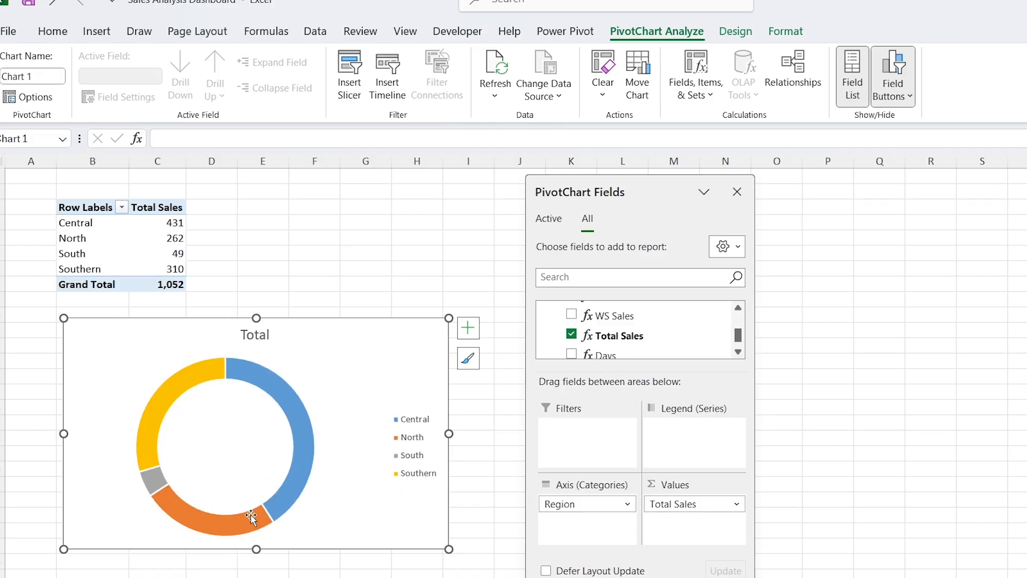
Step: Title the doughnut chart Regional Sales and position its legend at the bottom
{"action": "left_click", "coordinate": [255, 336]}
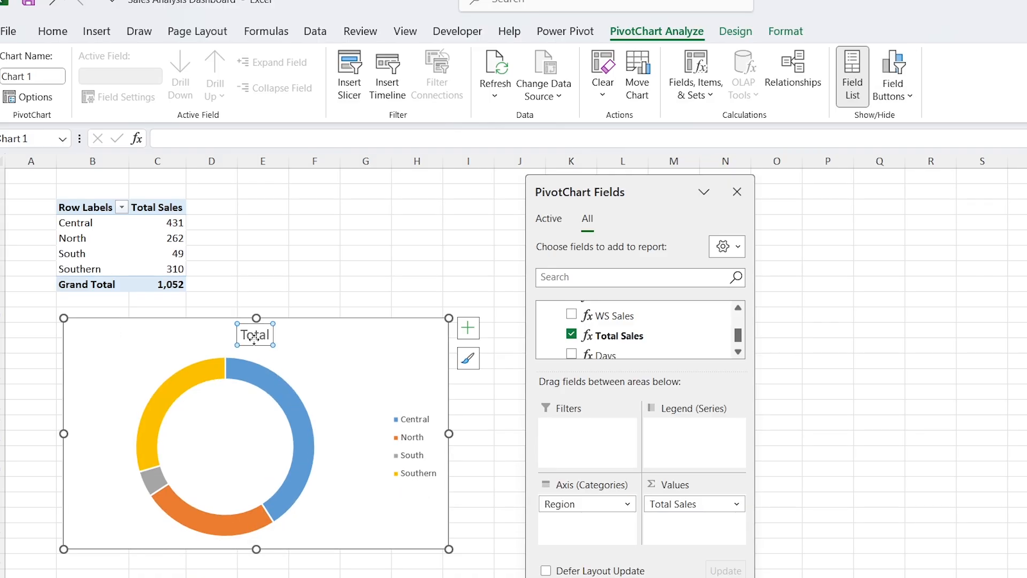
{"action": "type", "text": "Regional Sales"}
{"action": "double_click", "coordinate": [360, 377]}
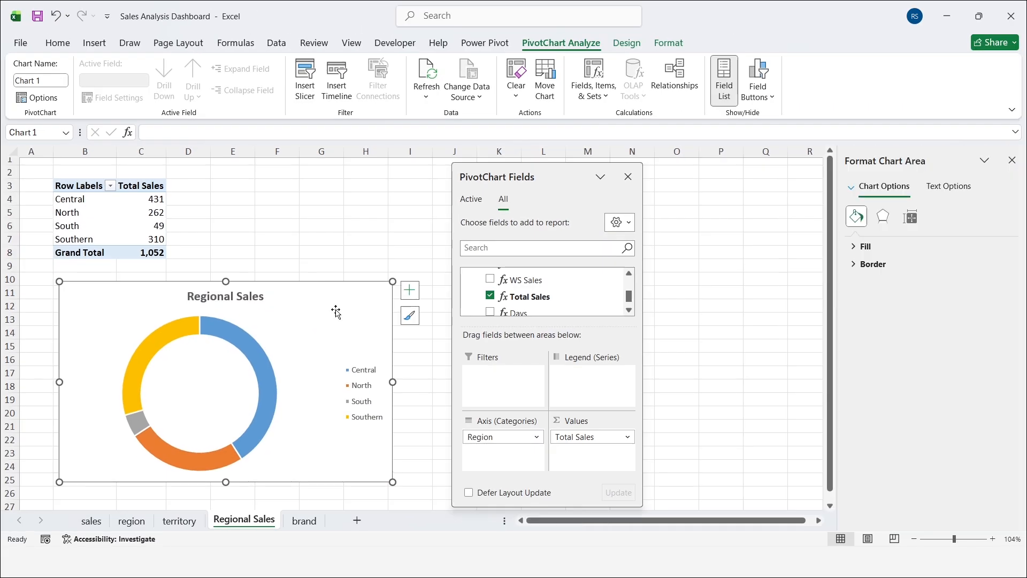
{"action": "left_click", "coordinate": [365, 373]}
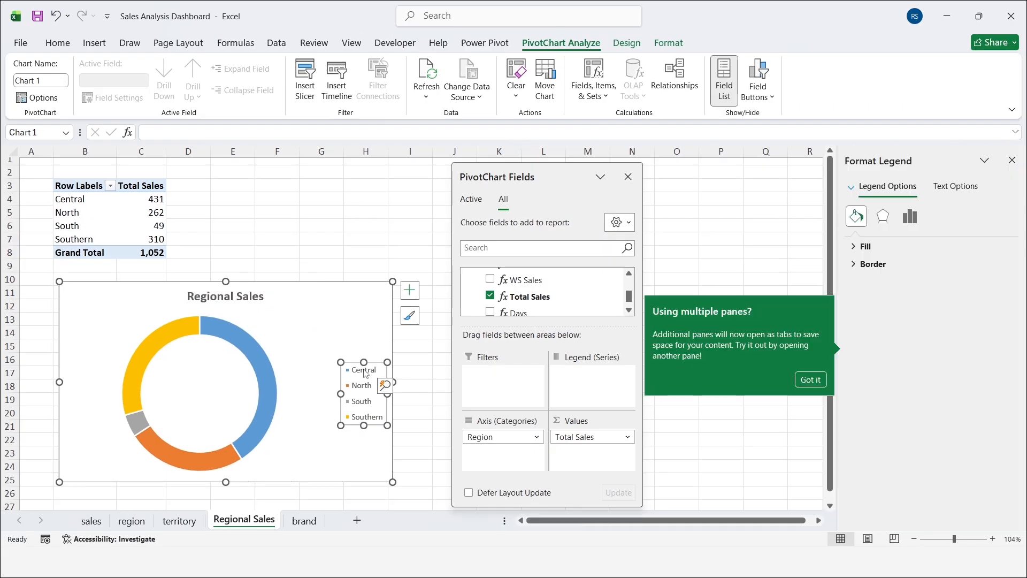
{"action": "left_click", "coordinate": [911, 217]}
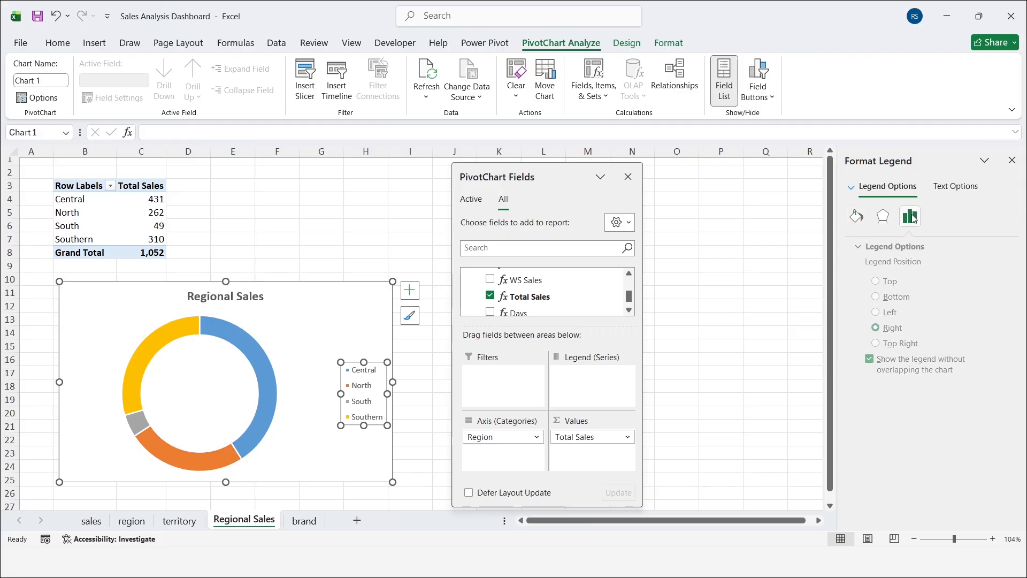
{"action": "left_click", "coordinate": [870, 297]}
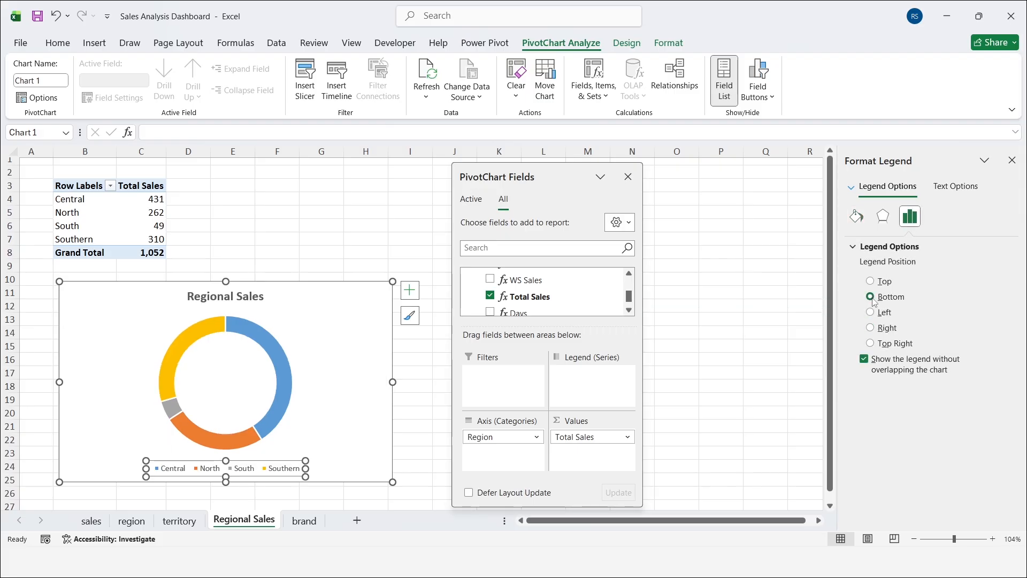
Step: Narrow the Regional Sales chart, shift it slightly left and turn on its data labels
{"action": "left_click_drag", "start_coordinate": [393, 382], "coordinate": [302, 382]}
{"action": "left_click_drag", "start_coordinate": [250, 291], "coordinate": [232, 288]}
{"action": "left_click", "coordinate": [301, 290]}
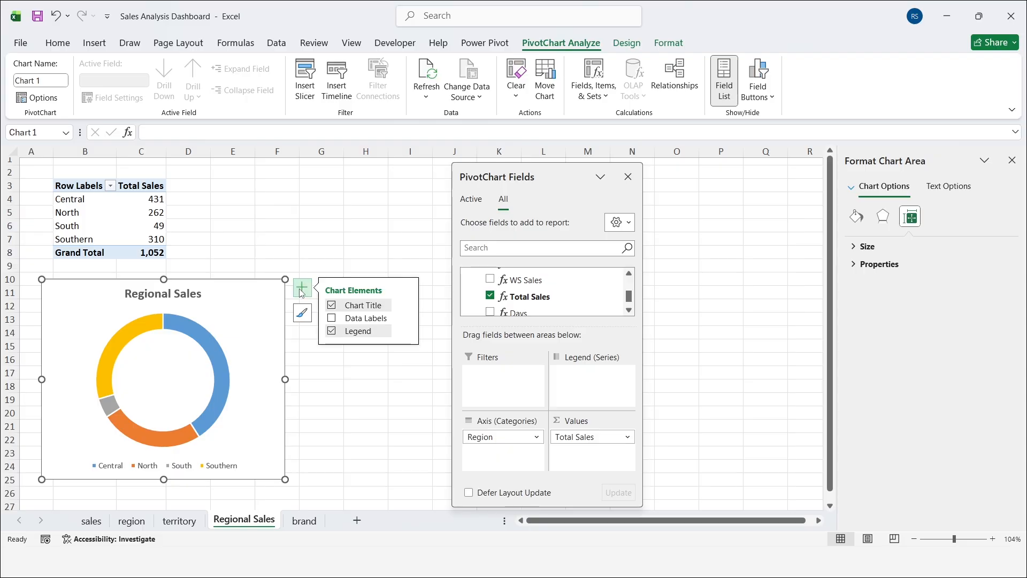
{"action": "left_click", "coordinate": [331, 318]}
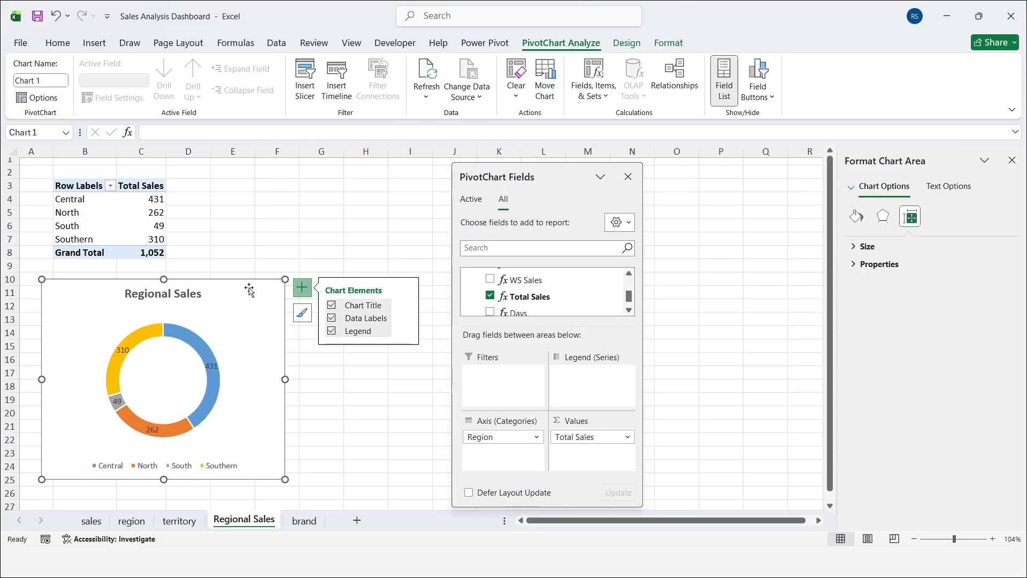
Step: Include the category name and percentage along with the value in the doughnut's data labels
{"action": "left_click", "coordinate": [211, 366]}
{"action": "left_click", "coordinate": [935, 225]}
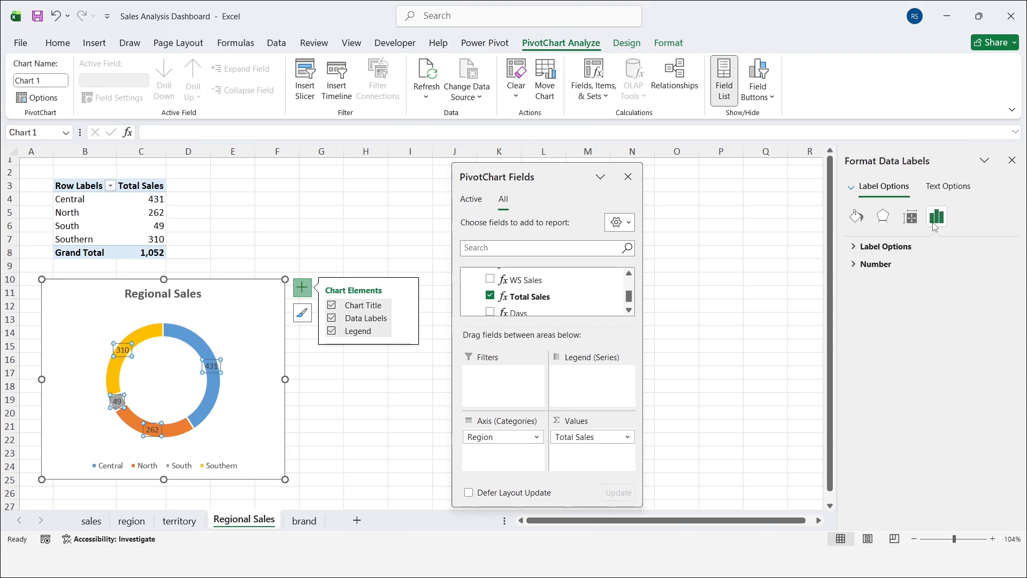
{"action": "left_click", "coordinate": [853, 247]}
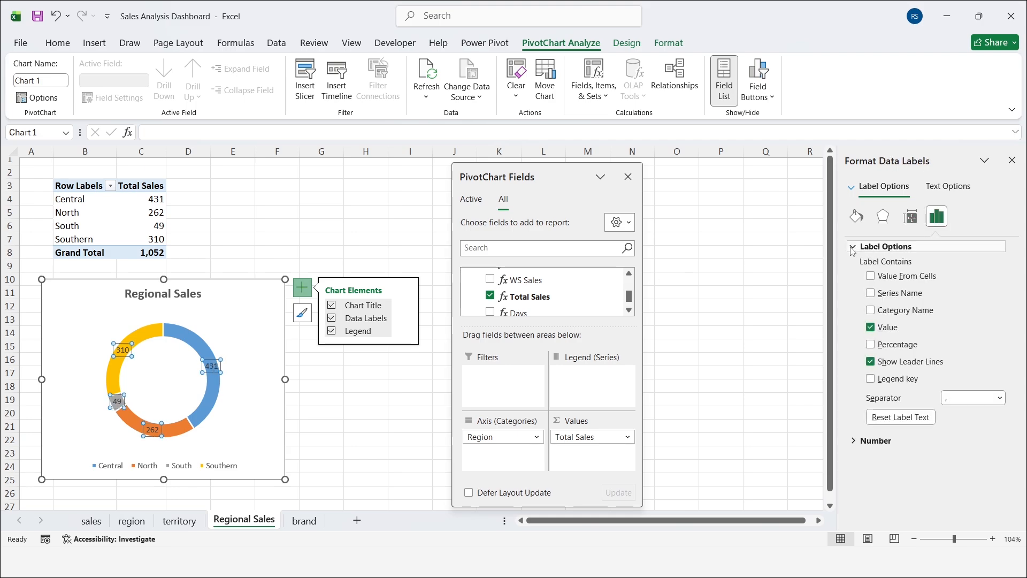
{"action": "left_click", "coordinate": [870, 310]}
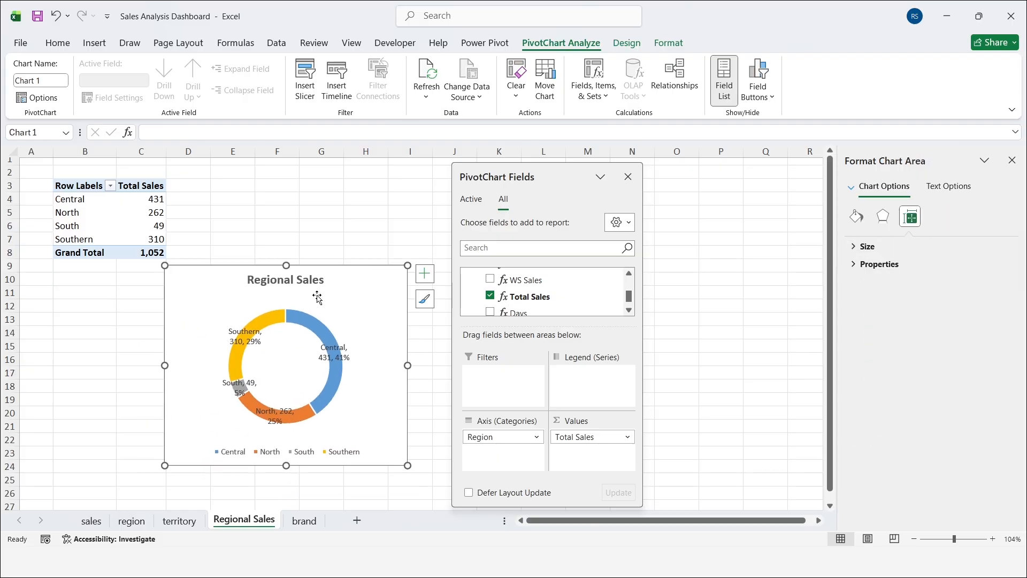
Step: Make the data labels bold and move each region's label outside the doughnut ring
{"action": "left_click", "coordinate": [250, 334]}
{"action": "key", "text": "ctrl+b"}
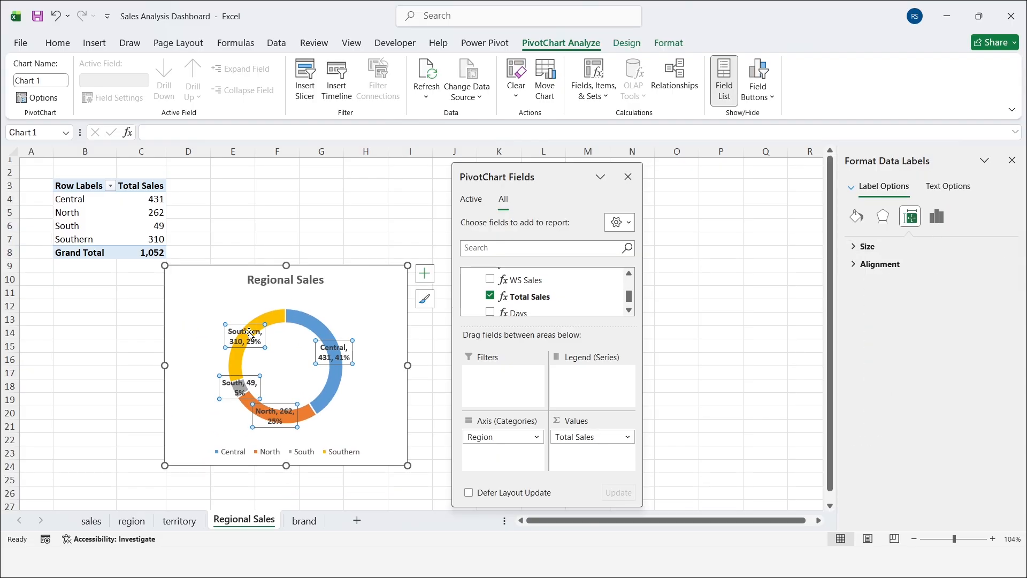
{"action": "left_click", "coordinate": [249, 335]}
{"action": "left_click_drag", "start_coordinate": [249, 335], "coordinate": [205, 305]}
{"action": "left_click_drag", "start_coordinate": [332, 347], "coordinate": [360, 304]}
{"action": "left_click_drag", "start_coordinate": [240, 386], "coordinate": [210, 401]}
{"action": "left_click_drag", "start_coordinate": [278, 413], "coordinate": [375, 423]}
{"action": "left_click", "coordinate": [360, 248]}
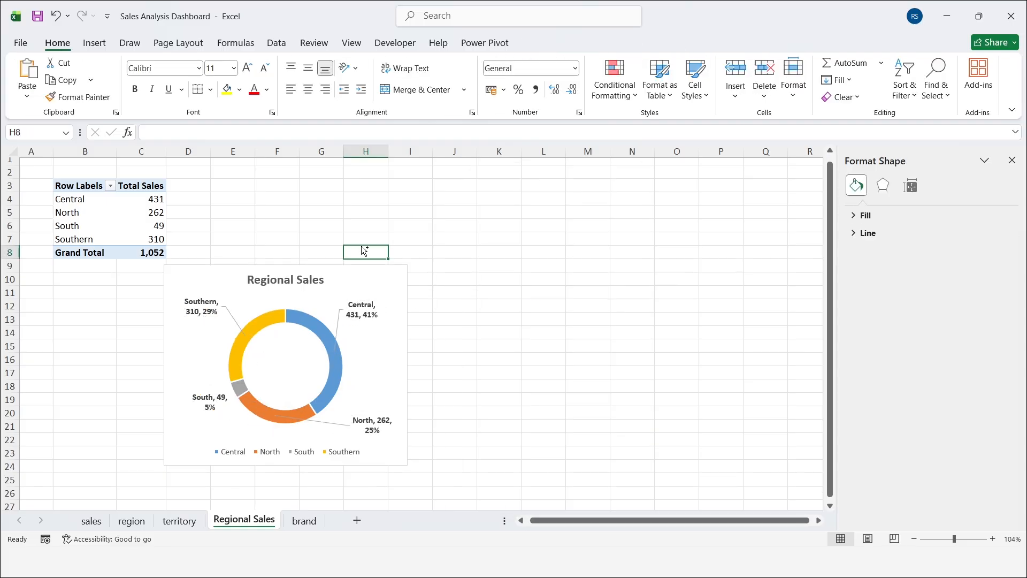
Step: Create a copy of the Regional Sales sheet before the sales sheet and rename the copy BrandSales
{"action": "right_click", "coordinate": [261, 524]}
{"action": "left_click", "coordinate": [311, 391]}
{"action": "left_click", "coordinate": [246, 485]}
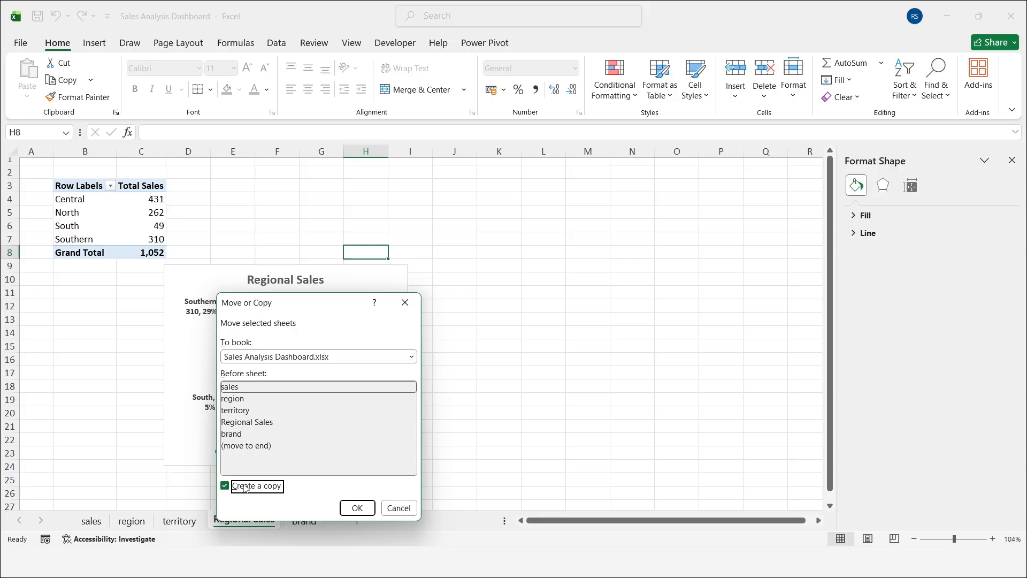
{"action": "left_click", "coordinate": [357, 508]}
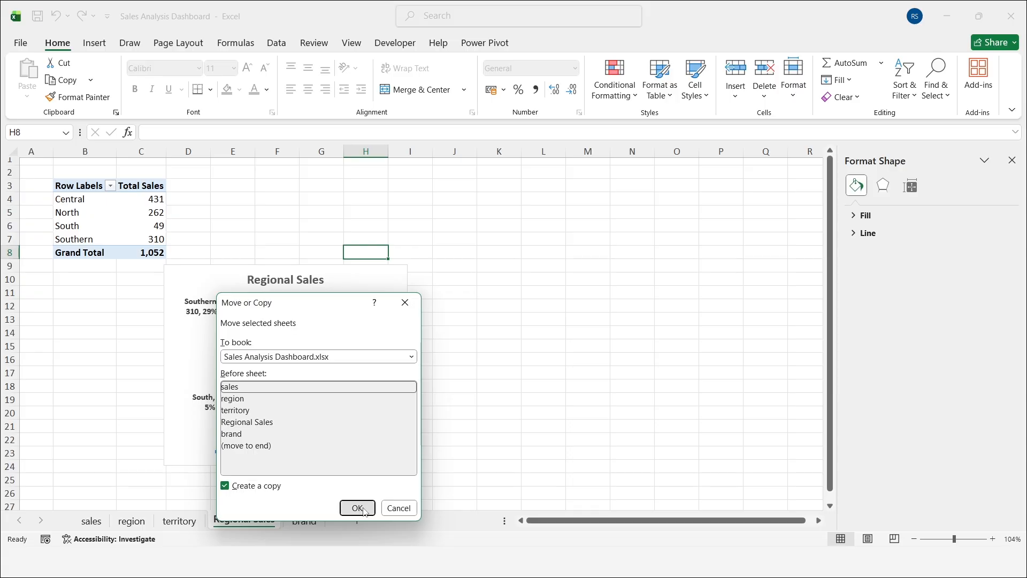
{"action": "key", "text": "alt+h"}
{"action": "type", "text": "orBrandSales"}
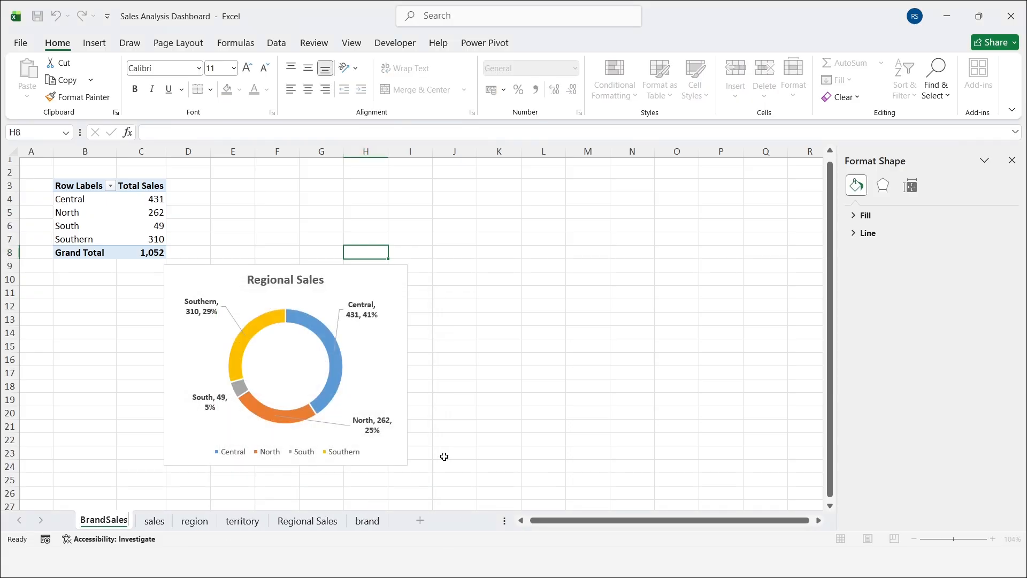
{"action": "key", "text": "Return"}
Step: On the BrandSales sheet, replace Region with Brand from the brand table as the chart's axis category
{"action": "left_click", "coordinate": [212, 274]}
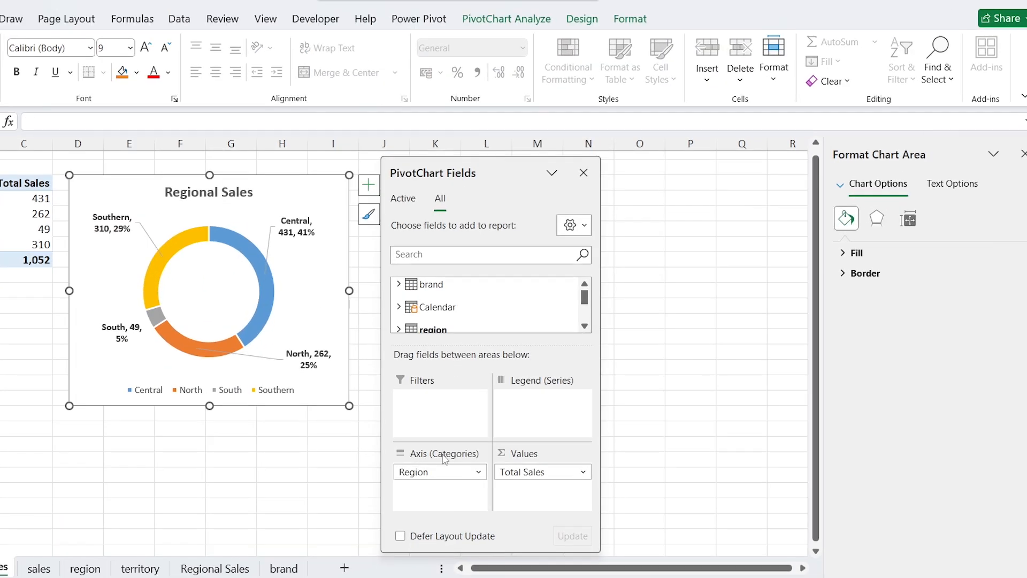
{"action": "left_click_drag", "start_coordinate": [428, 471], "coordinate": [303, 447]}
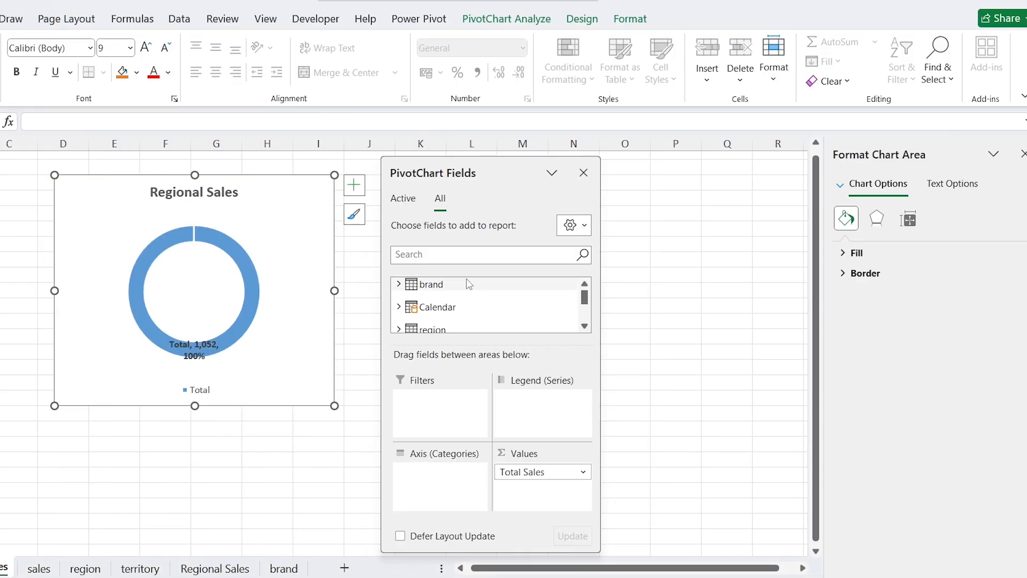
{"action": "left_click", "coordinate": [398, 284]}
{"action": "left_click_drag", "start_coordinate": [427, 298], "coordinate": [447, 503]}
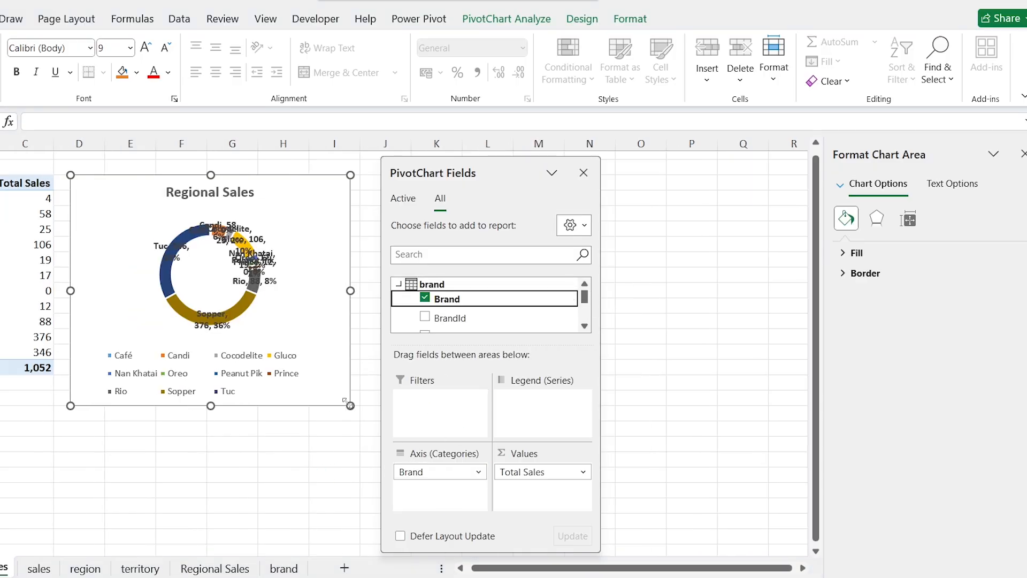
Step: Change the BrandSales doughnut chart to a Clustered Column chart
{"action": "right_click", "coordinate": [123, 179]}
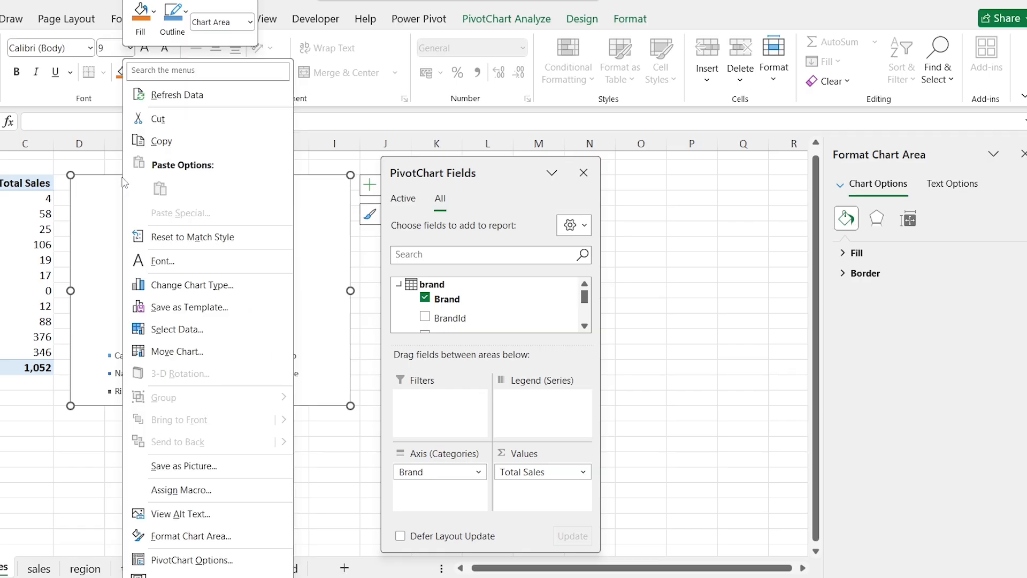
{"action": "left_click", "coordinate": [244, 294]}
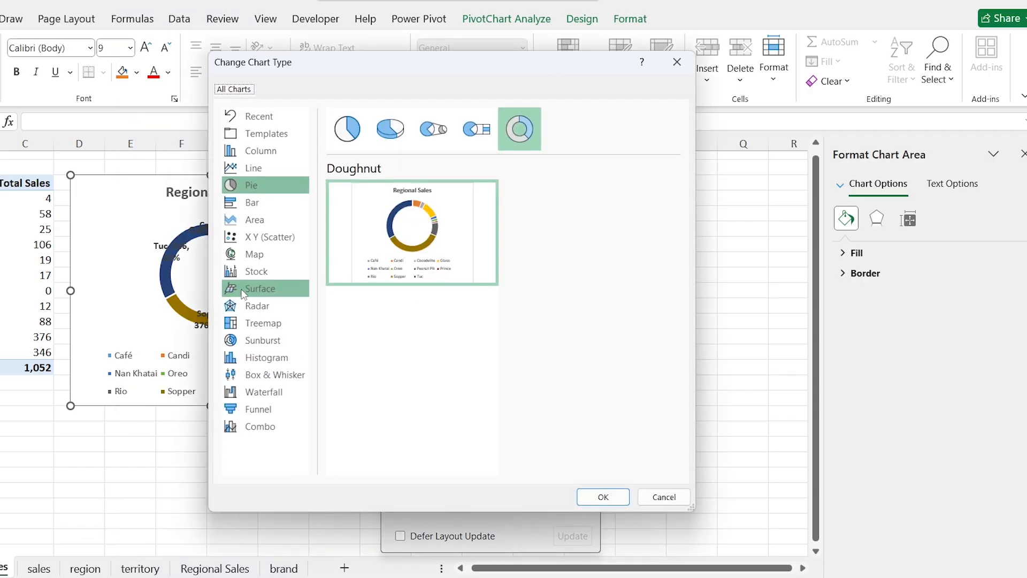
{"action": "left_click", "coordinate": [288, 154]}
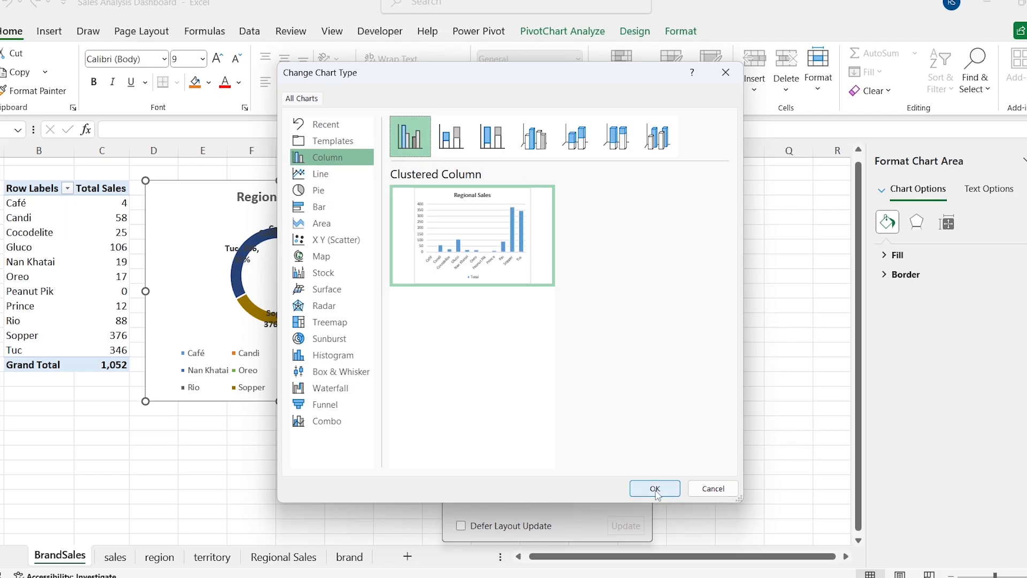
{"action": "left_click", "coordinate": [655, 488]}
Step: Sort the brands in the BrandSales PivotTable by Total Sales from largest to smallest
{"action": "left_click", "coordinate": [312, 191]}
{"action": "left_click", "coordinate": [159, 209]}
{"action": "left_click", "coordinate": [103, 202]}
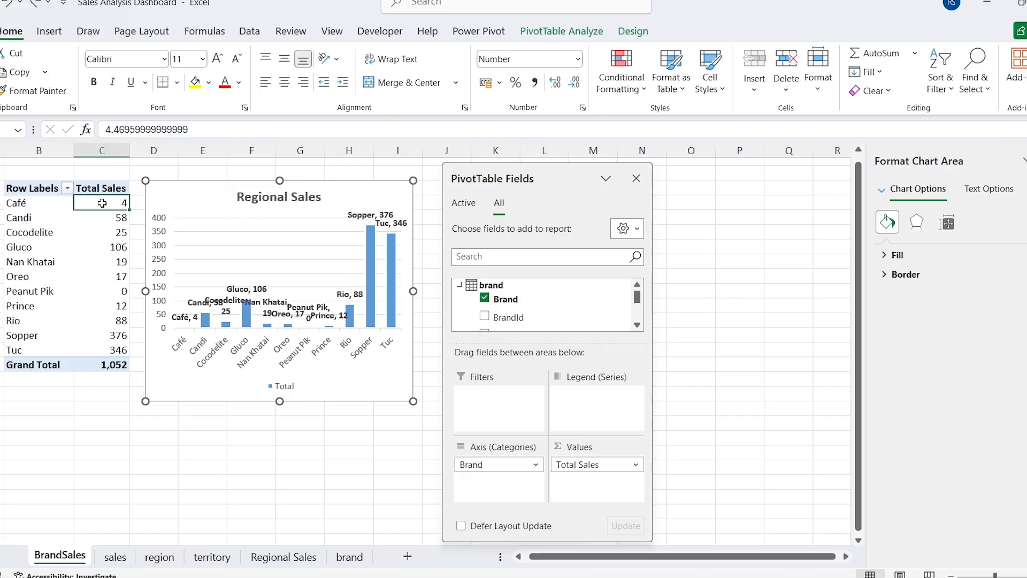
{"action": "right_click", "coordinate": [112, 206]}
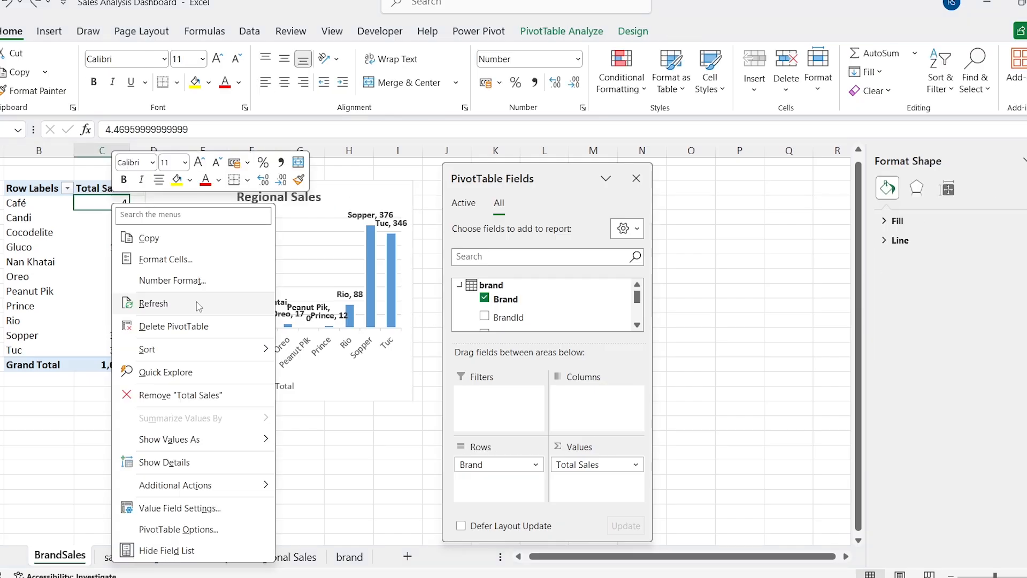
{"action": "mouse_move", "coordinate": [222, 348]}
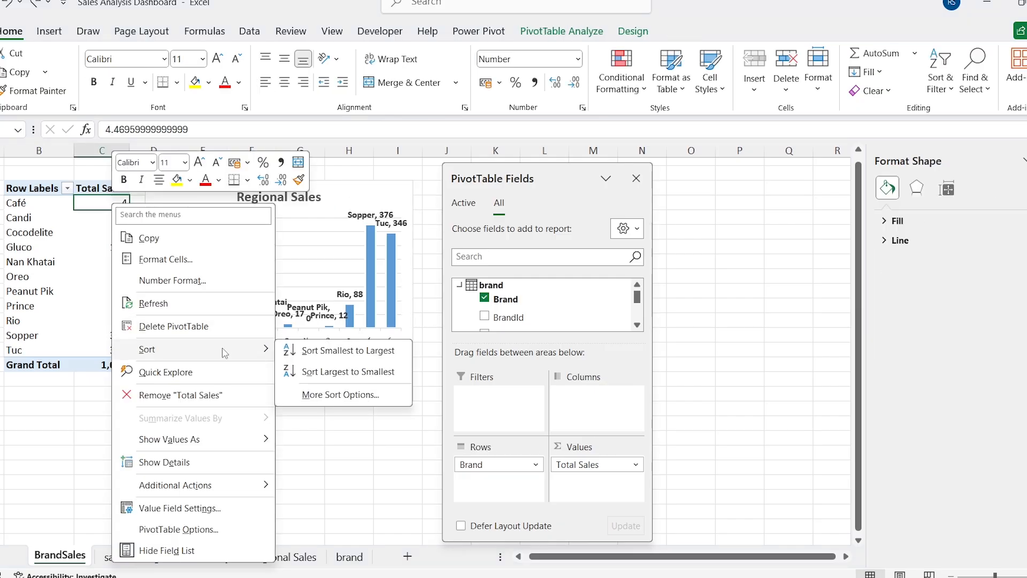
{"action": "left_click", "coordinate": [316, 372]}
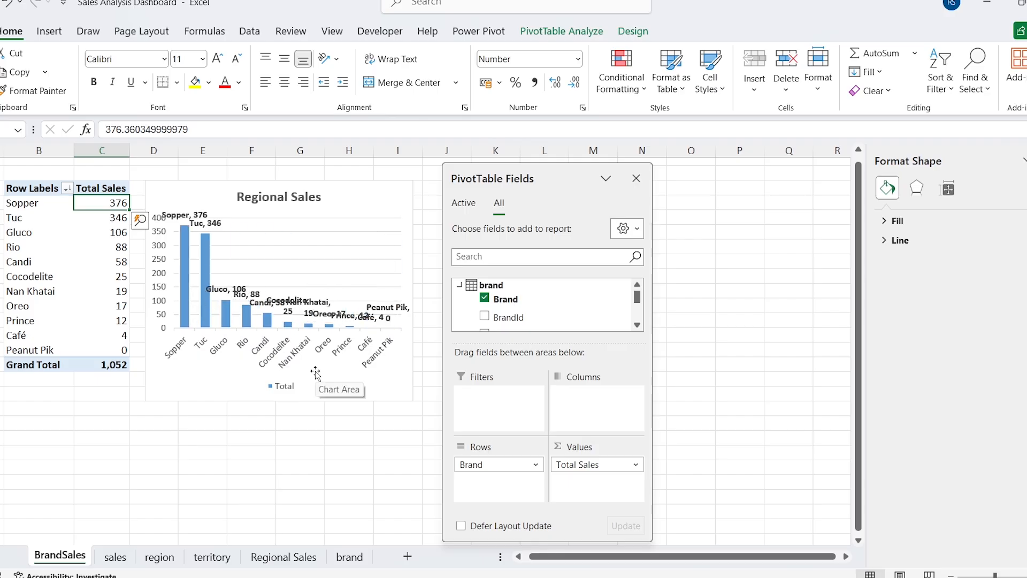
Step: Change the column chart's title to "Brand Wise Sales"
{"action": "left_click", "coordinate": [307, 198]}
{"action": "left_click", "coordinate": [278, 197]}
{"action": "key", "text": "Right"}
{"action": "key", "text": "Right"}
{"action": "key", "text": "ctrl+shift+Left"}
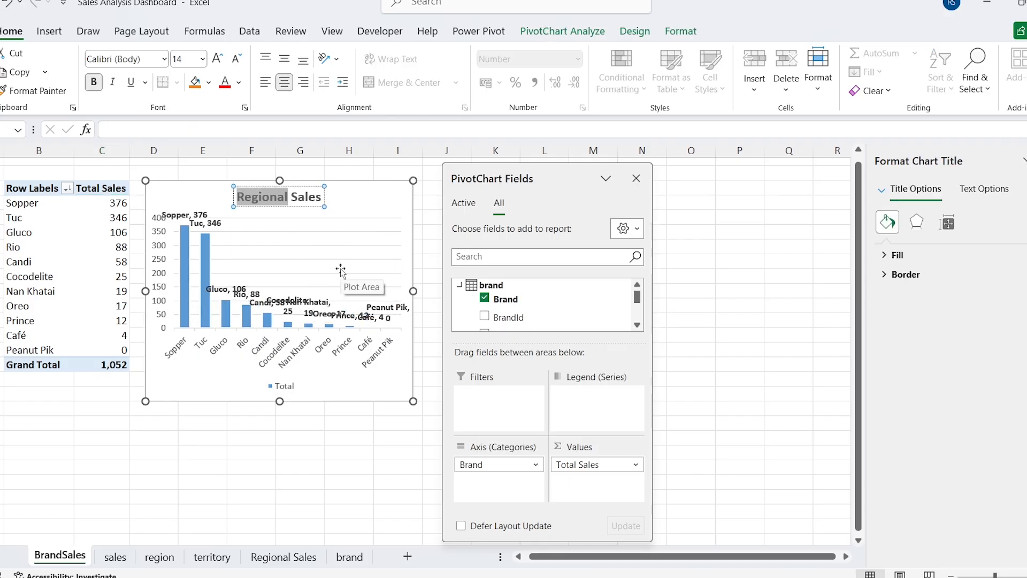
{"action": "type", "text": "Brand Wise"}
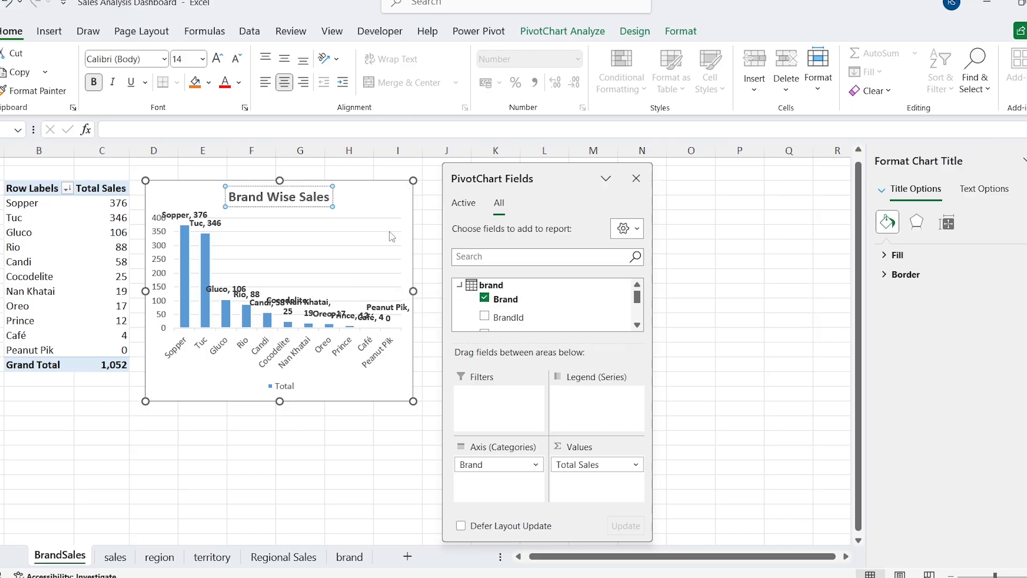
Step: Add primary major vertical gridlines to the Brand Wise Sales chart
{"action": "left_click", "coordinate": [369, 191]}
{"action": "left_click", "coordinate": [431, 191]}
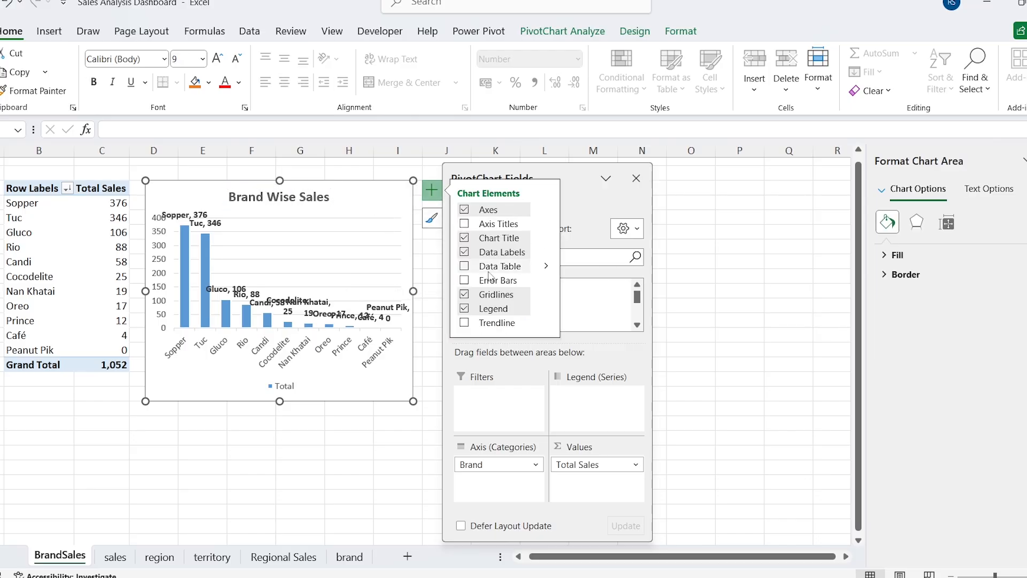
{"action": "left_click", "coordinate": [546, 295]}
{"action": "left_click", "coordinate": [574, 314]}
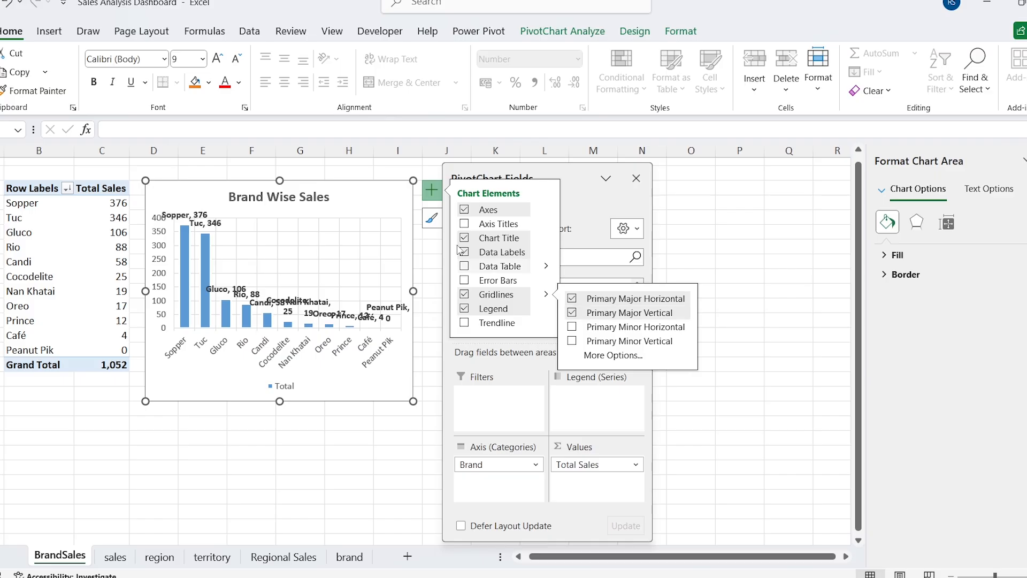
Step: Remove the category name from the column chart's data labels so they contain only the value
{"action": "left_click", "coordinate": [202, 215]}
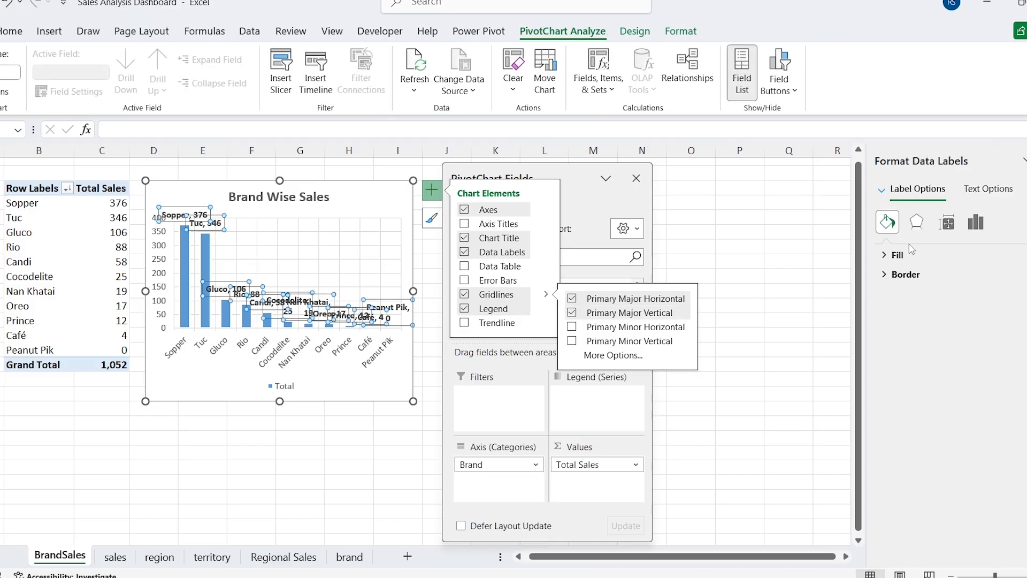
{"action": "left_click", "coordinate": [973, 225]}
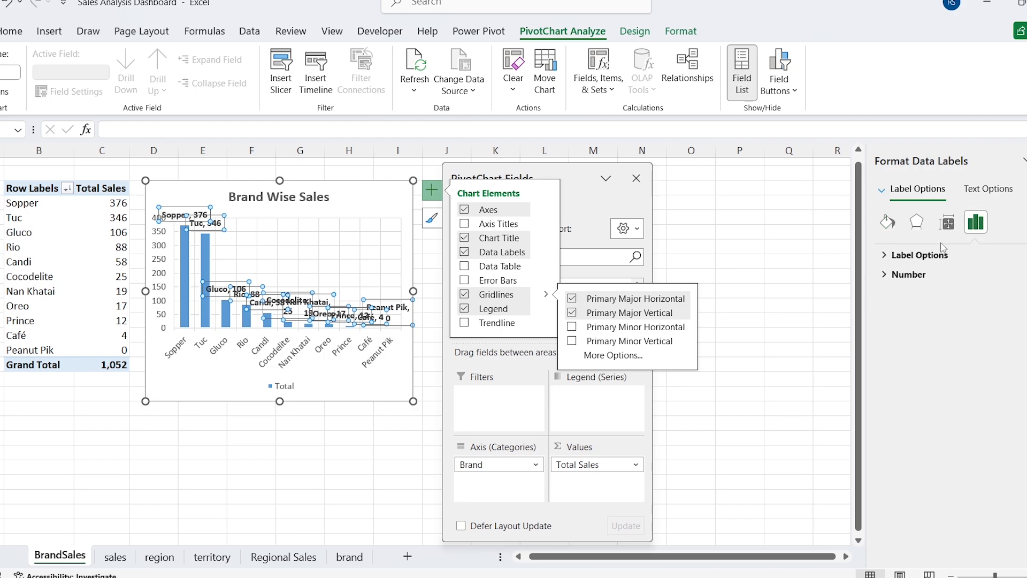
{"action": "left_click", "coordinate": [905, 254]}
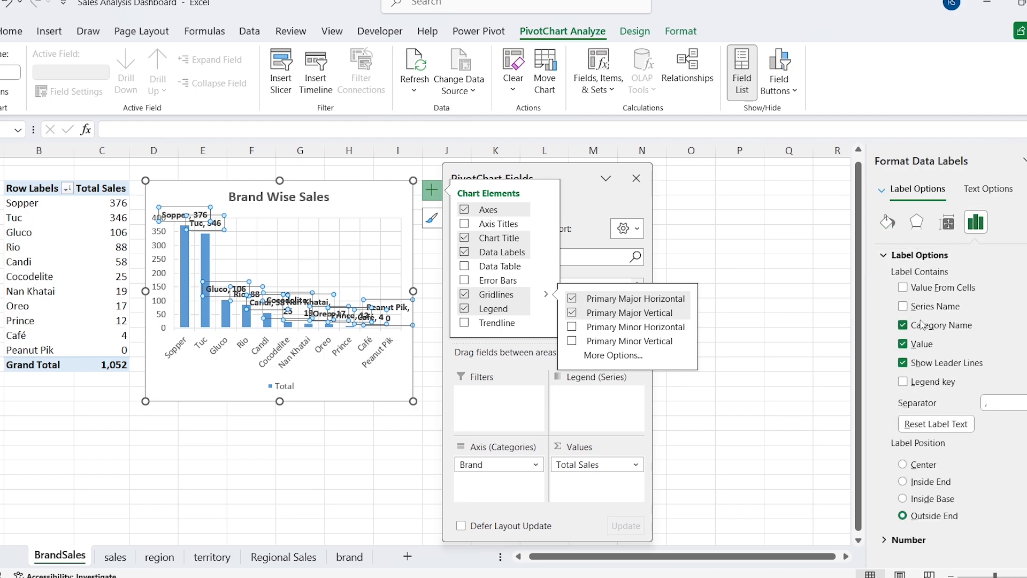
{"action": "left_click", "coordinate": [904, 326]}
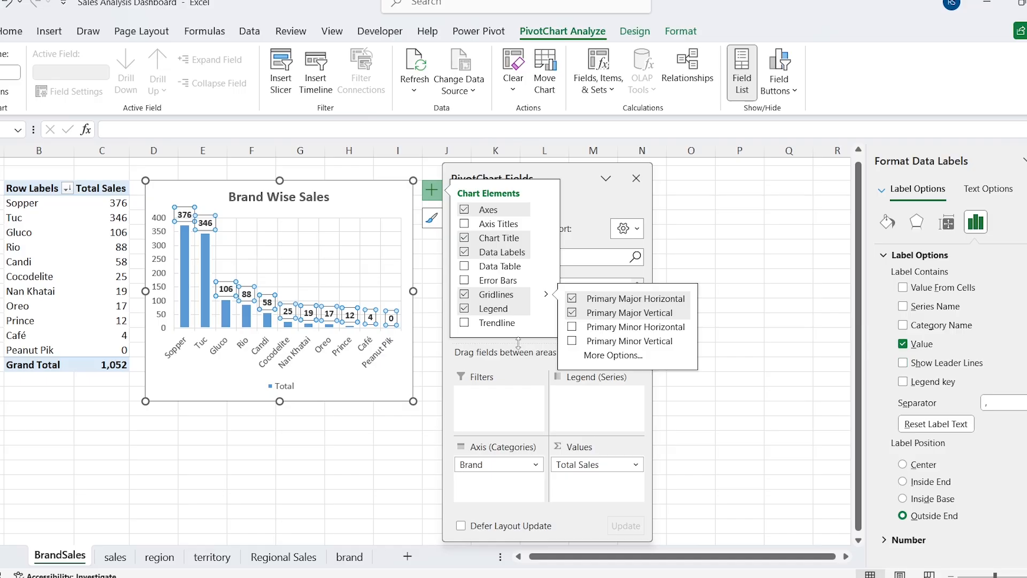
{"action": "left_click", "coordinate": [345, 172]}
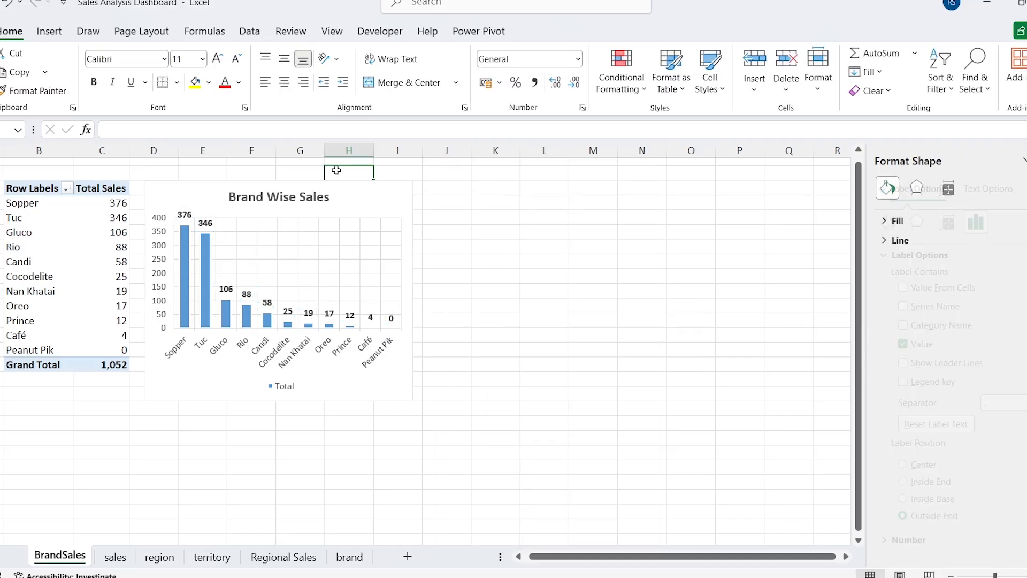
Step: Widen the Brand Wise Sales chart to about column L and close the PivotChart field list
{"action": "left_click", "coordinate": [371, 203]}
{"action": "left_click_drag", "start_coordinate": [413, 291], "coordinate": [556, 295]}
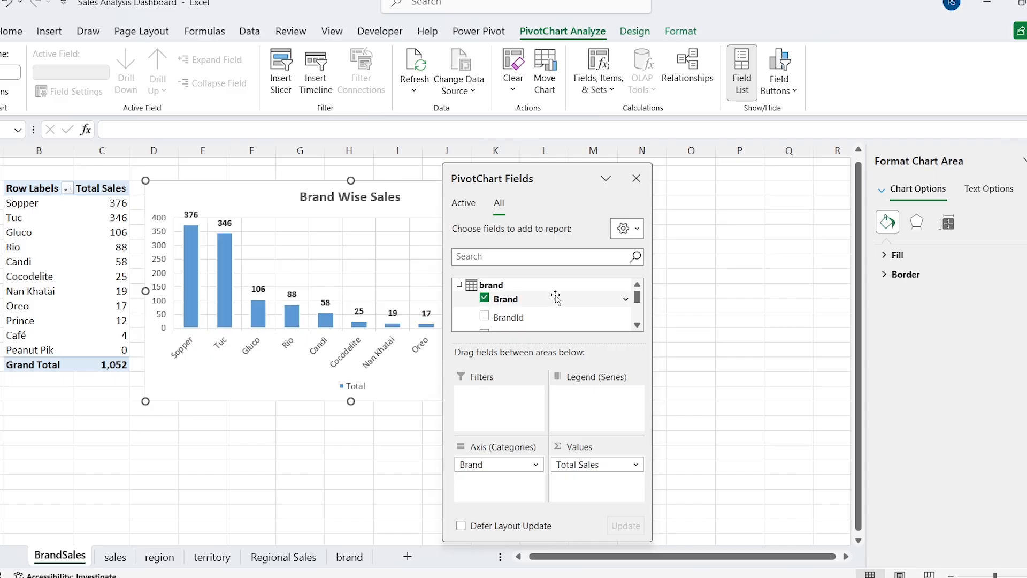
{"action": "left_click", "coordinate": [637, 179]}
{"action": "left_click", "coordinate": [252, 173]}
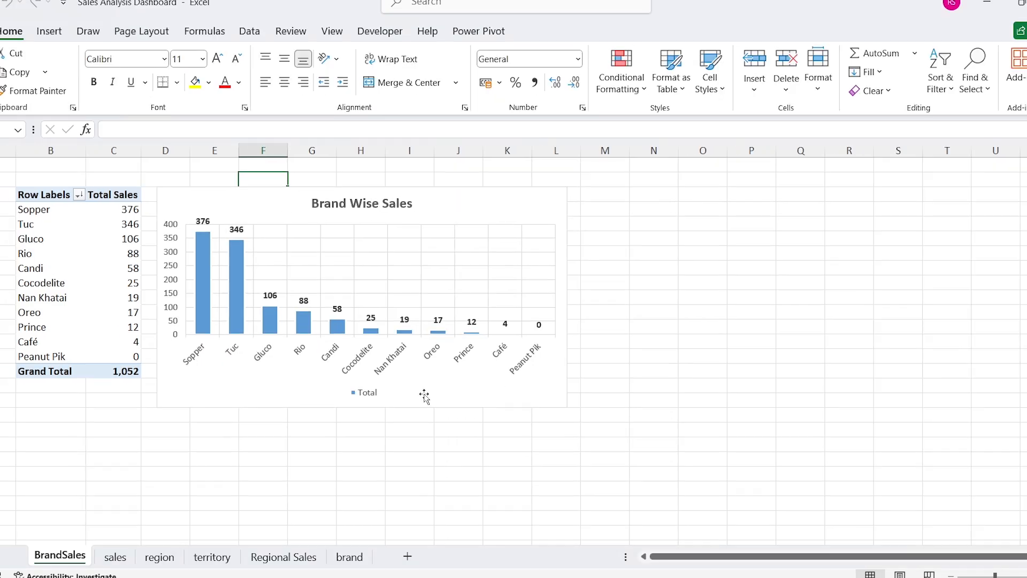
Step: Create a copy of the BrandSales sheet in front of it and rename the copy DailyTrend
{"action": "right_click", "coordinate": [71, 558]}
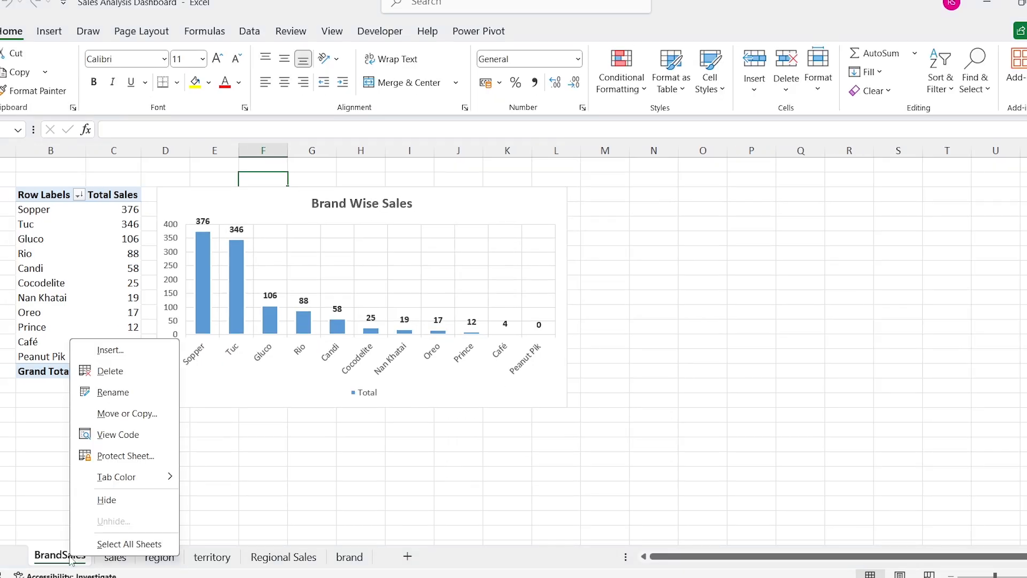
{"action": "left_click", "coordinate": [161, 414]}
{"action": "left_click", "coordinate": [83, 515]}
{"action": "left_click", "coordinate": [199, 539]}
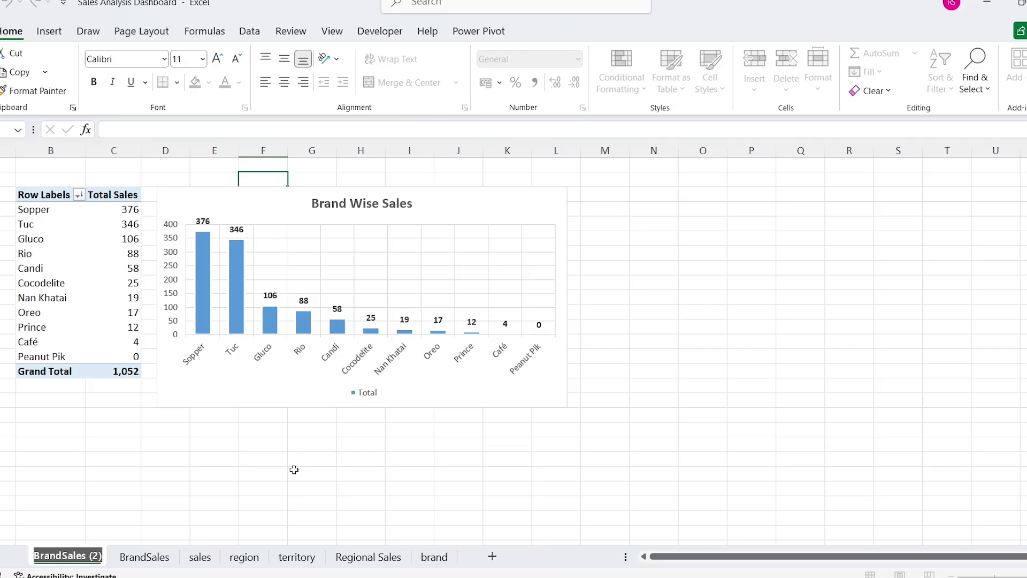
{"action": "type", "text": "DailyTrend"}
{"action": "key", "text": "Return"}
Step: Show the PivotTable field list on the DailyTrend sheet and remove Brand from the rows
{"action": "left_click", "coordinate": [46, 207]}
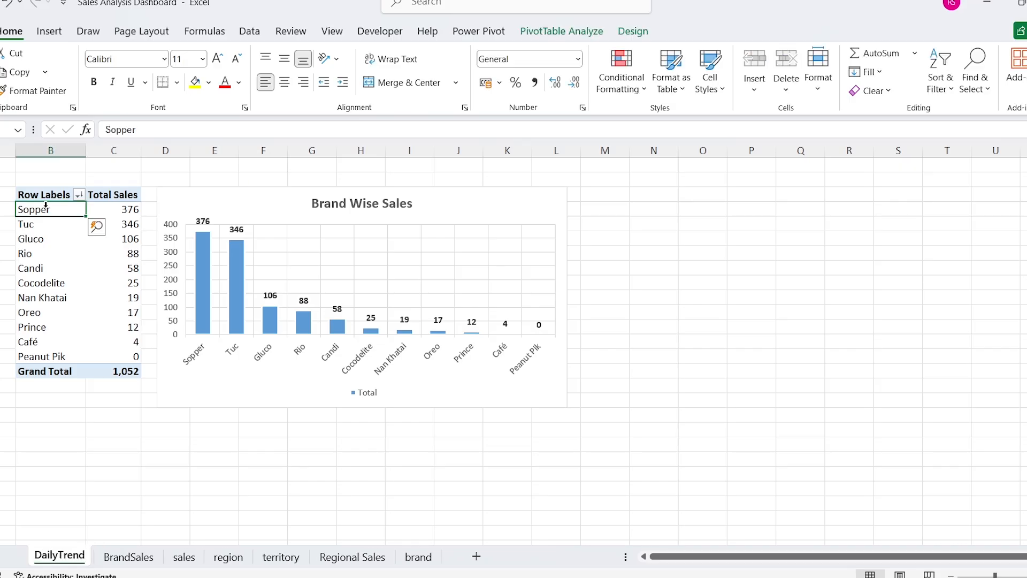
{"action": "right_click", "coordinate": [46, 206]}
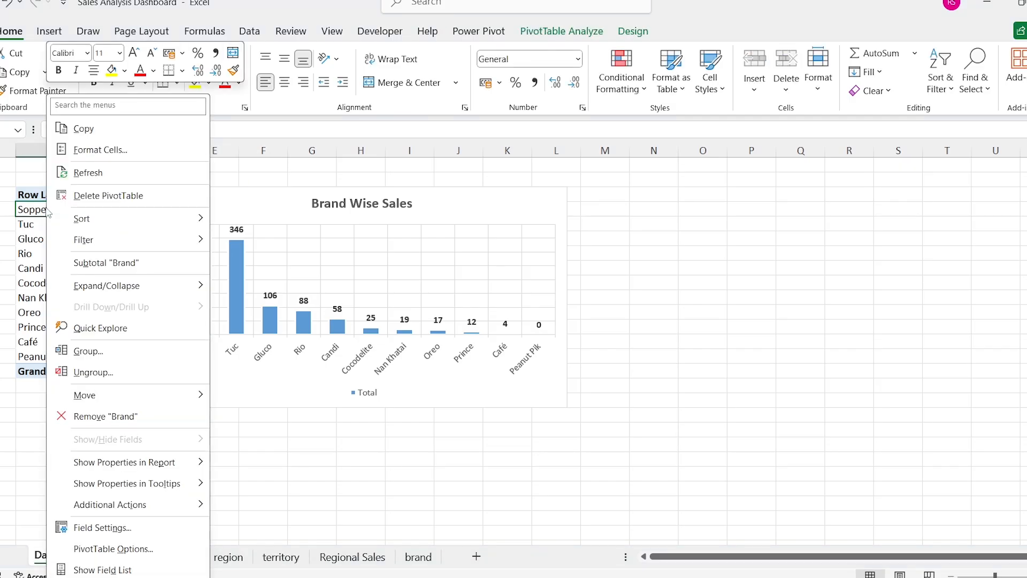
{"action": "left_click", "coordinate": [105, 570]}
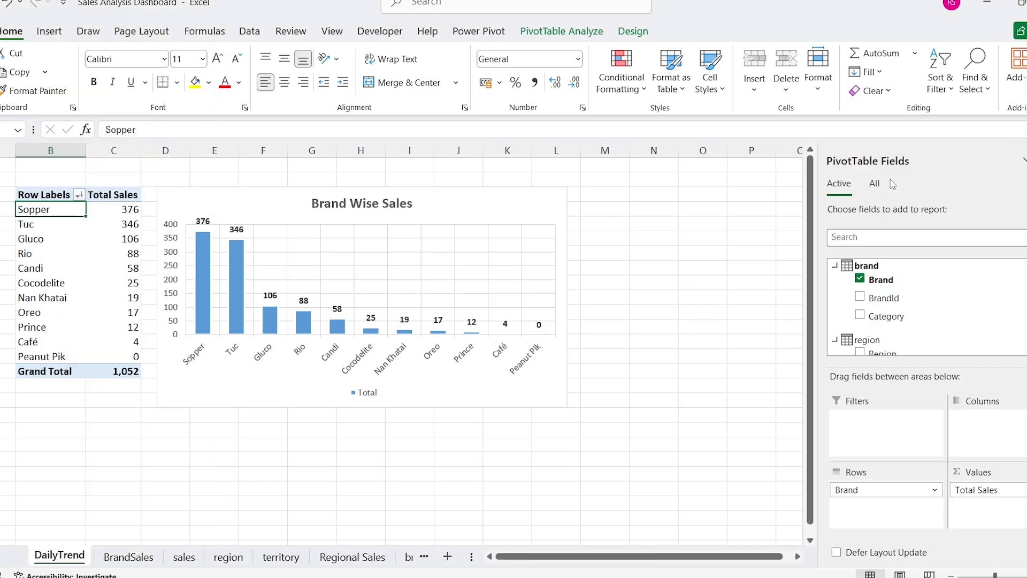
{"action": "left_click_drag", "start_coordinate": [893, 166], "coordinate": [615, 171]}
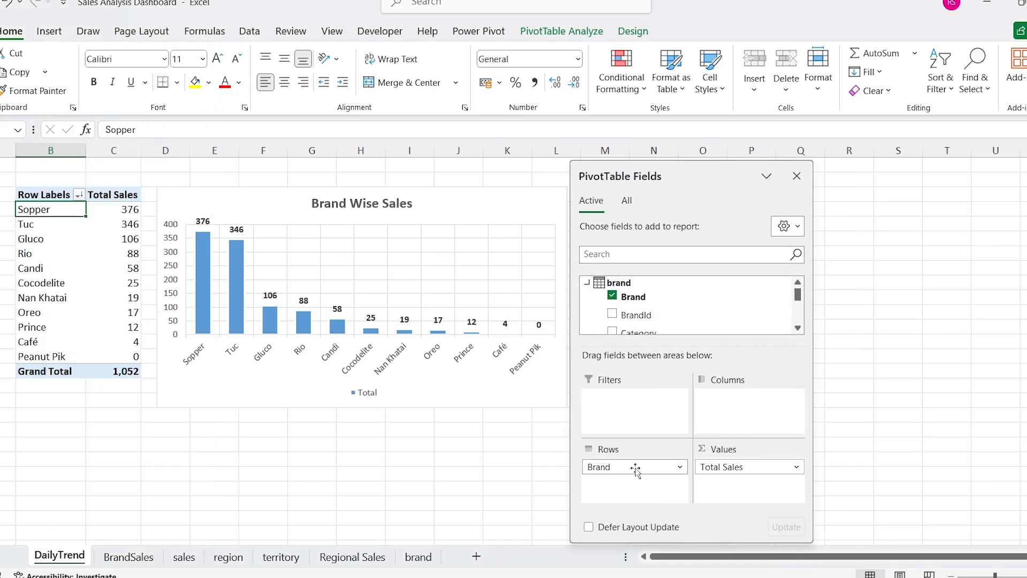
{"action": "left_click_drag", "start_coordinate": [633, 468], "coordinate": [372, 368]}
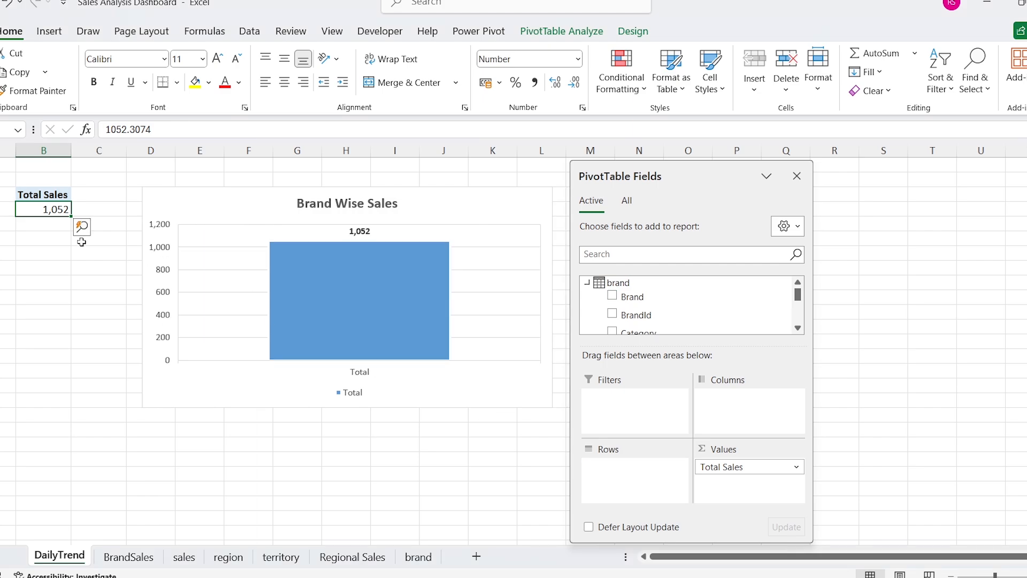
Step: Open the Power Pivot data model and add a new column named Day to the Calendar table
{"action": "left_click", "coordinate": [479, 31]}
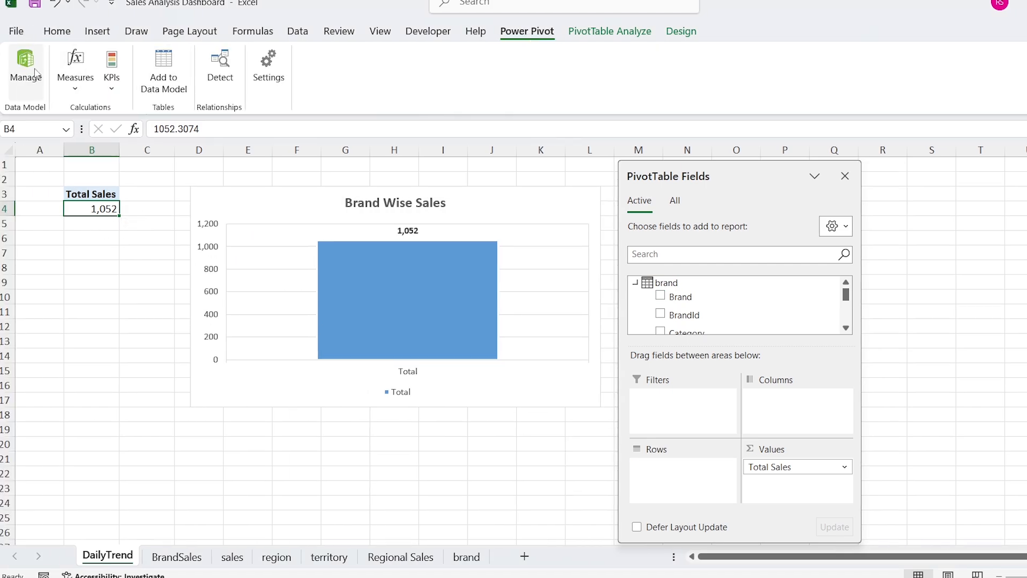
{"action": "left_click", "coordinate": [25, 67]}
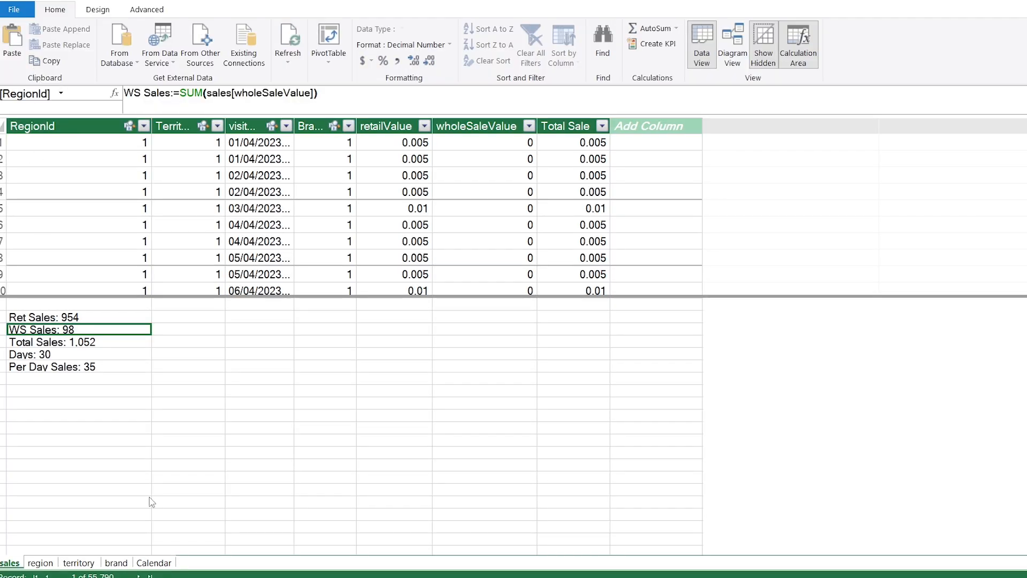
{"action": "left_click", "coordinate": [145, 565]}
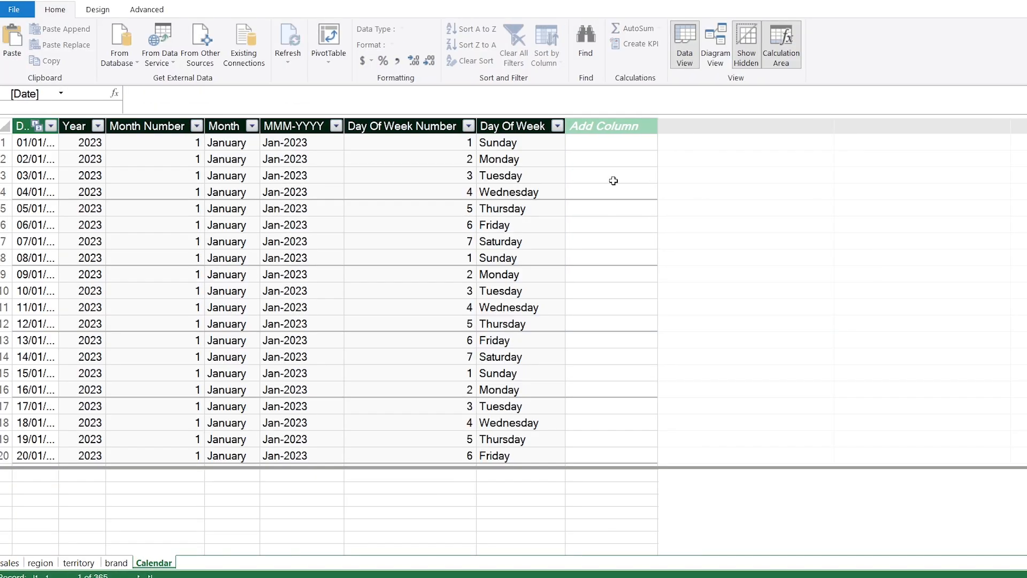
{"action": "double_click", "coordinate": [607, 129]}
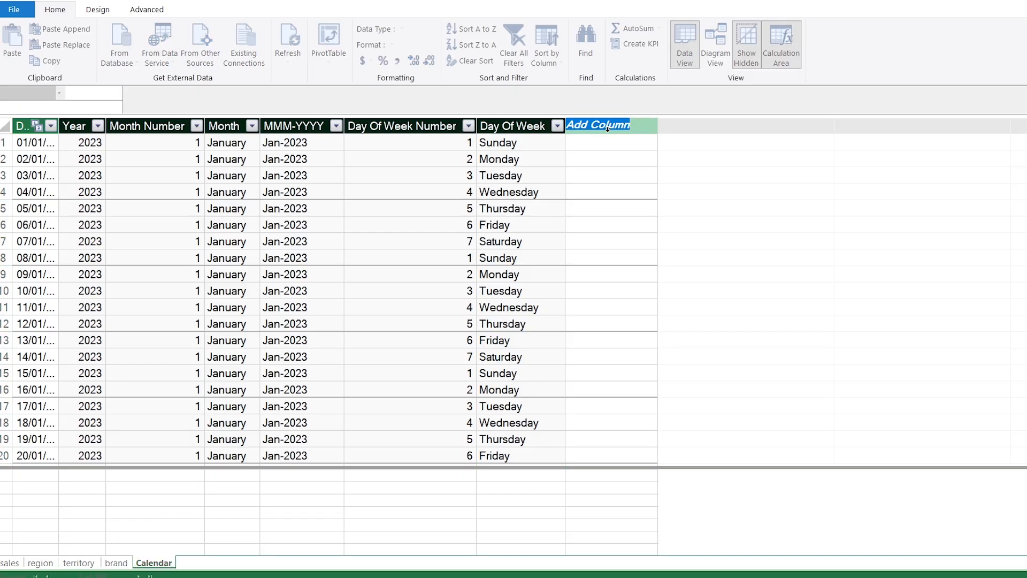
{"action": "type", "text": "Day"}
{"action": "key", "text": "Return"}
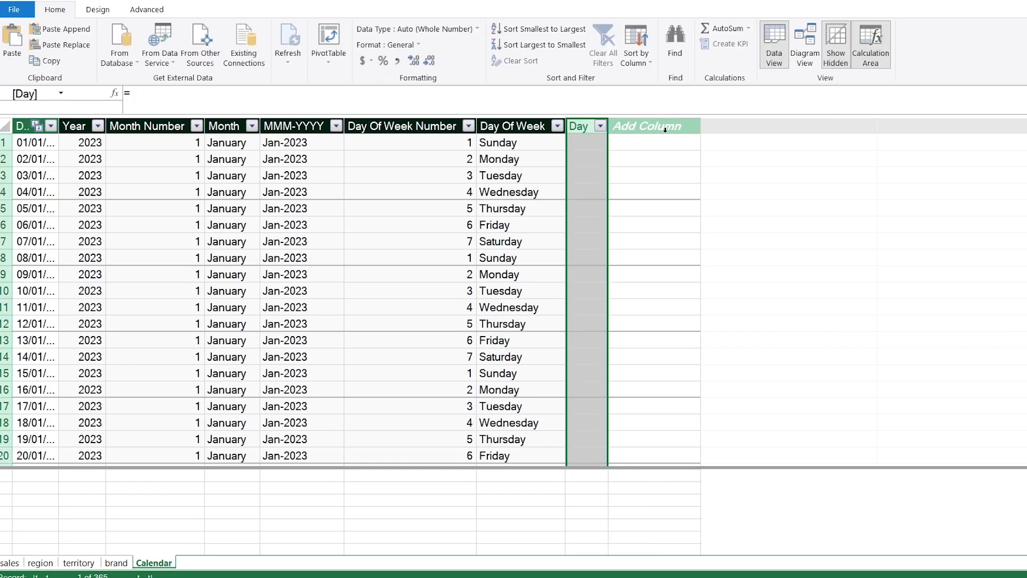
Step: Fill the Day column with a DAY formula based on the Calendar table's date column and return to the workbook
{"action": "type", "text": "=day"}
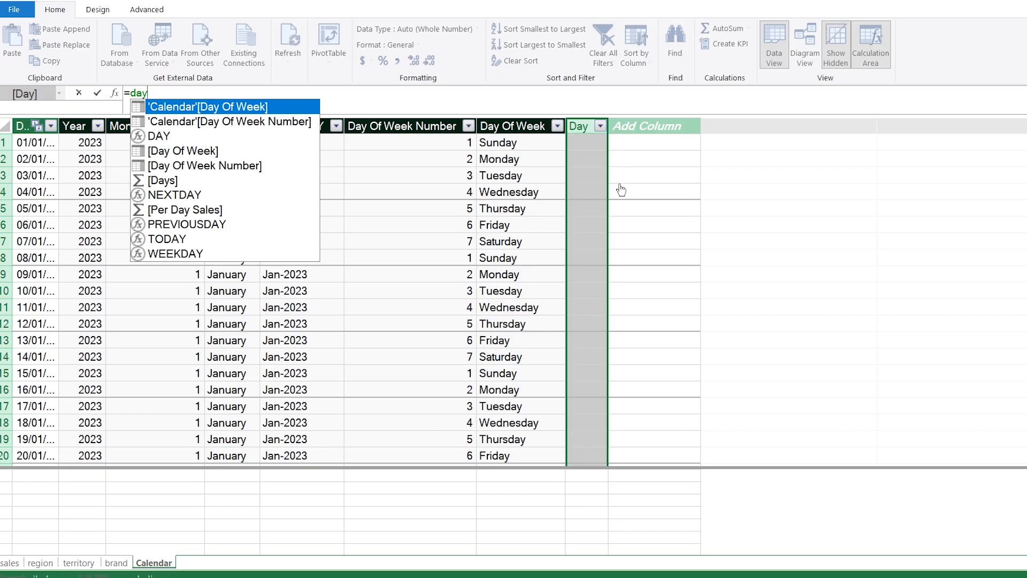
{"action": "key", "text": "Down"}
{"action": "key", "text": "Down"}
{"action": "key", "text": "Tab"}
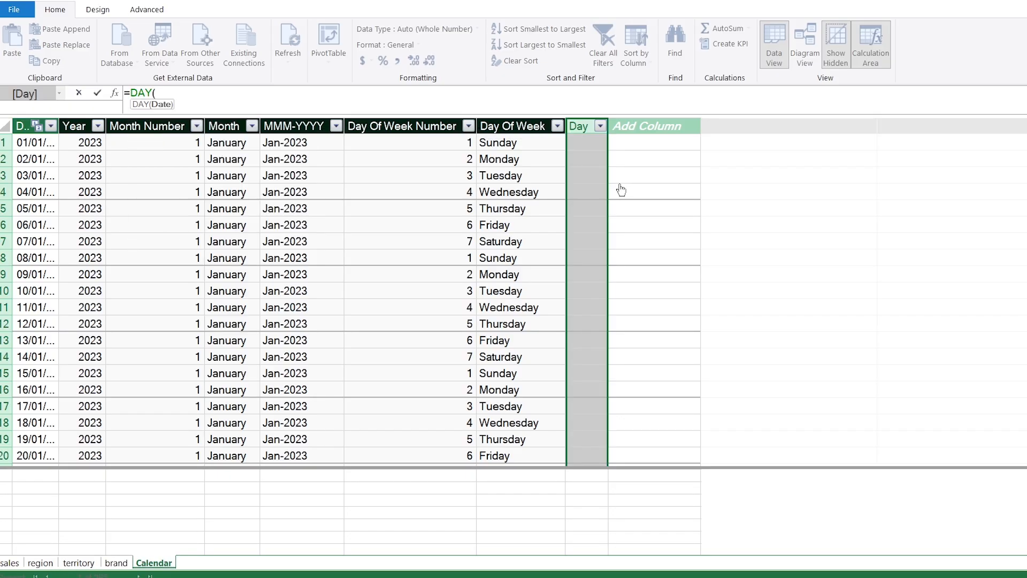
{"action": "left_click", "coordinate": [40, 127]}
{"action": "type", "text": ")"}
{"action": "key", "text": "Return"}
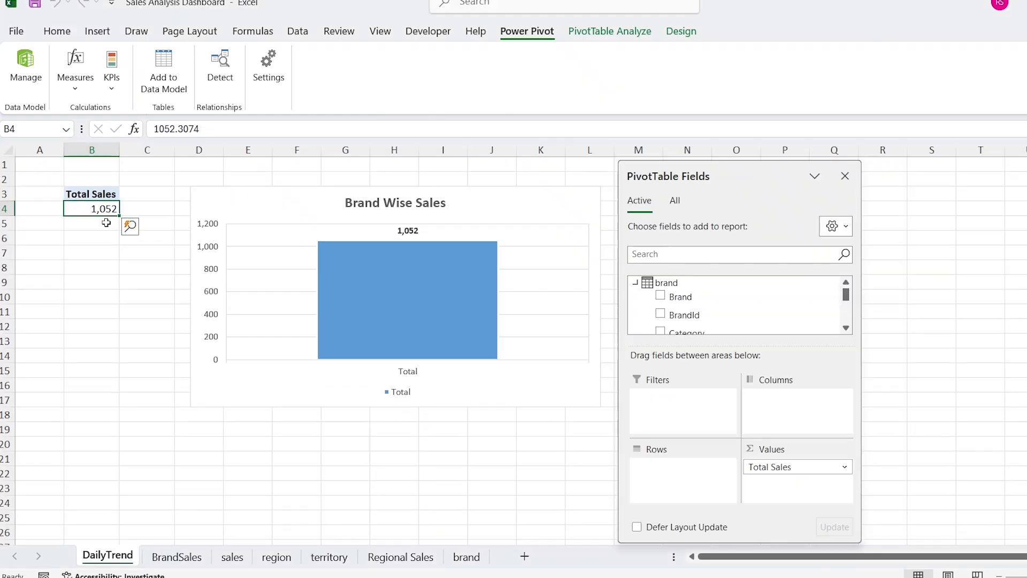
Step: Add the Day field from the Calendar table to the rows of the DailyTrend PivotTable
{"action": "left_click", "coordinate": [675, 201]}
{"action": "left_click", "coordinate": [635, 304]}
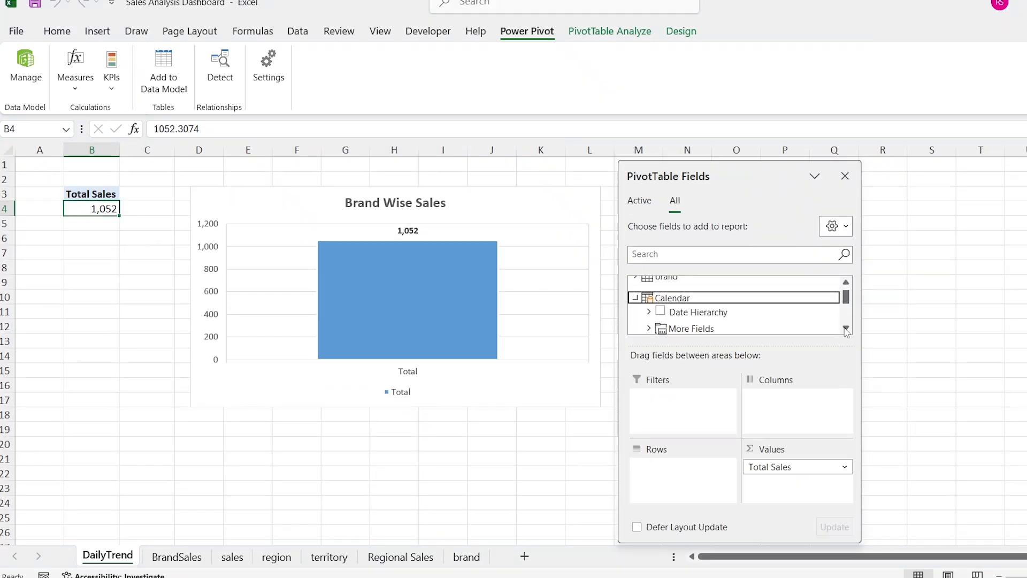
{"action": "left_click", "coordinate": [846, 328]}
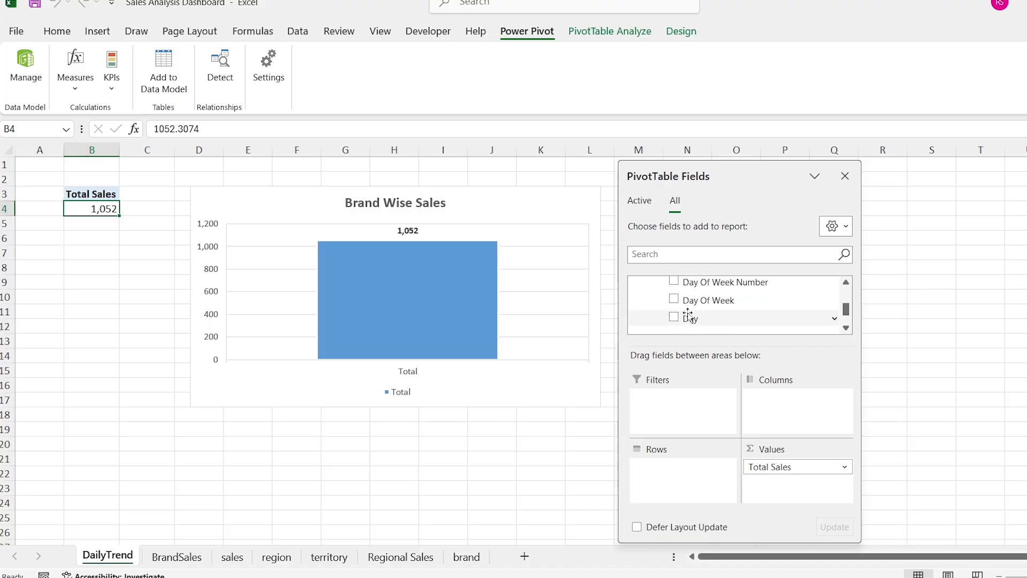
{"action": "left_click_drag", "start_coordinate": [689, 320], "coordinate": [660, 489]}
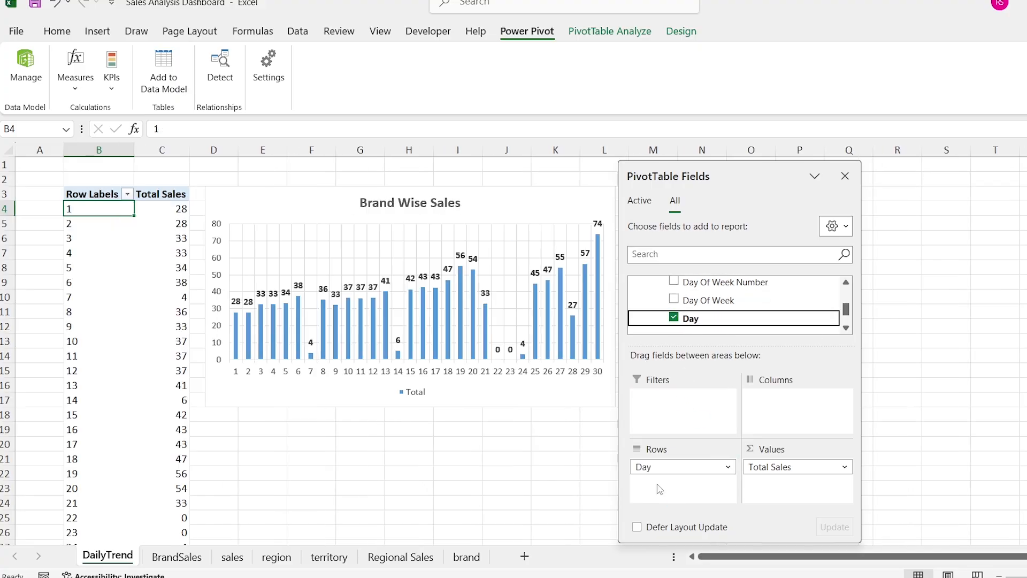
Step: Change the DailyTrend PivotChart from a clustered column to a Line with Markers chart
{"action": "left_click", "coordinate": [285, 192]}
{"action": "right_click", "coordinate": [285, 192]}
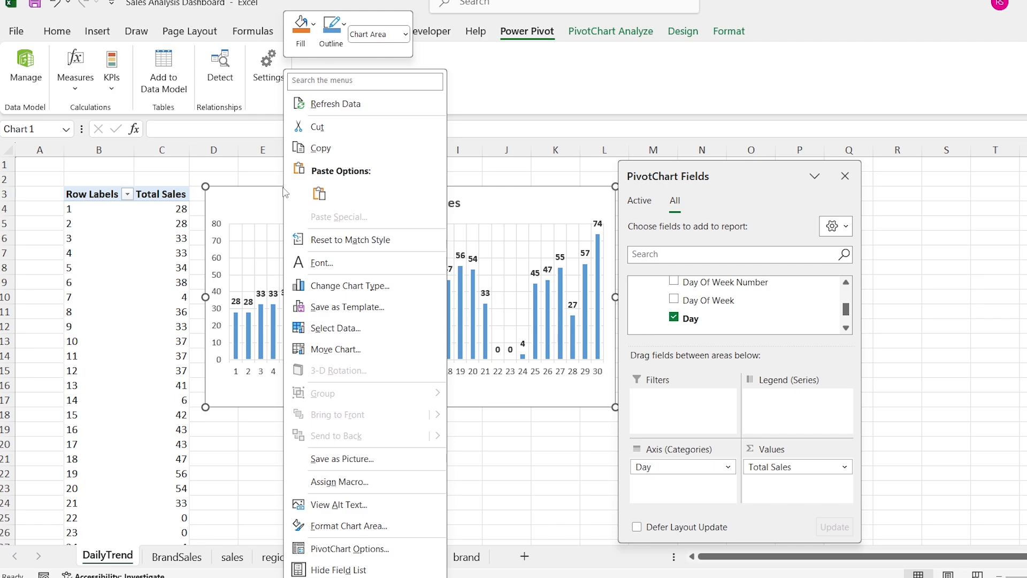
{"action": "left_click", "coordinate": [397, 291]}
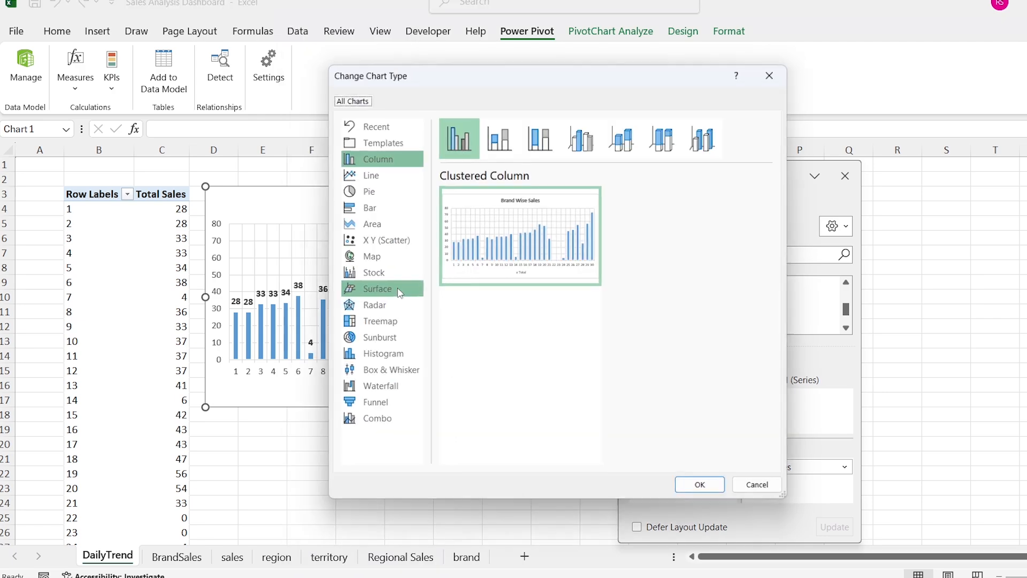
{"action": "left_click", "coordinate": [375, 176]}
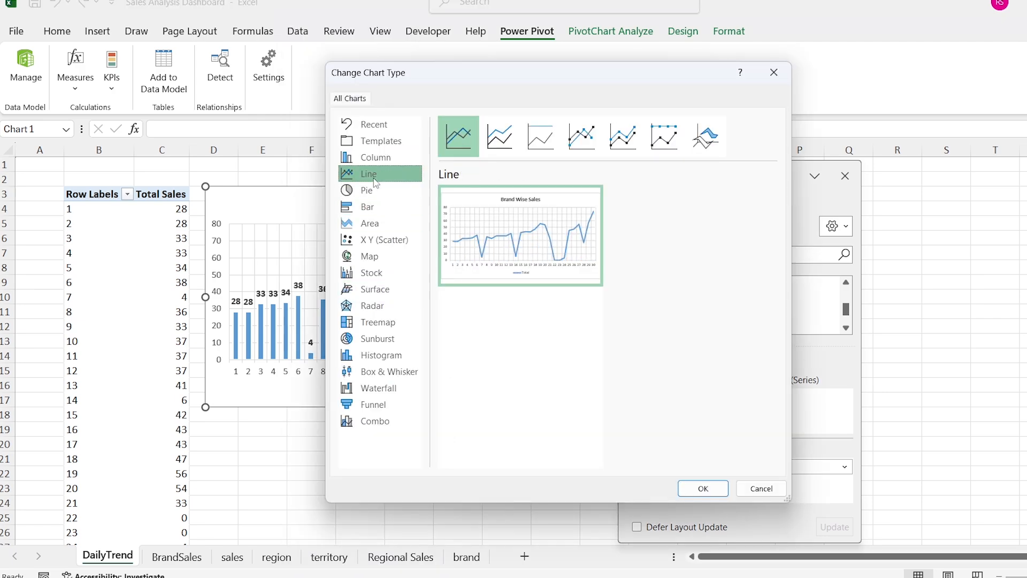
{"action": "left_click", "coordinate": [576, 149]}
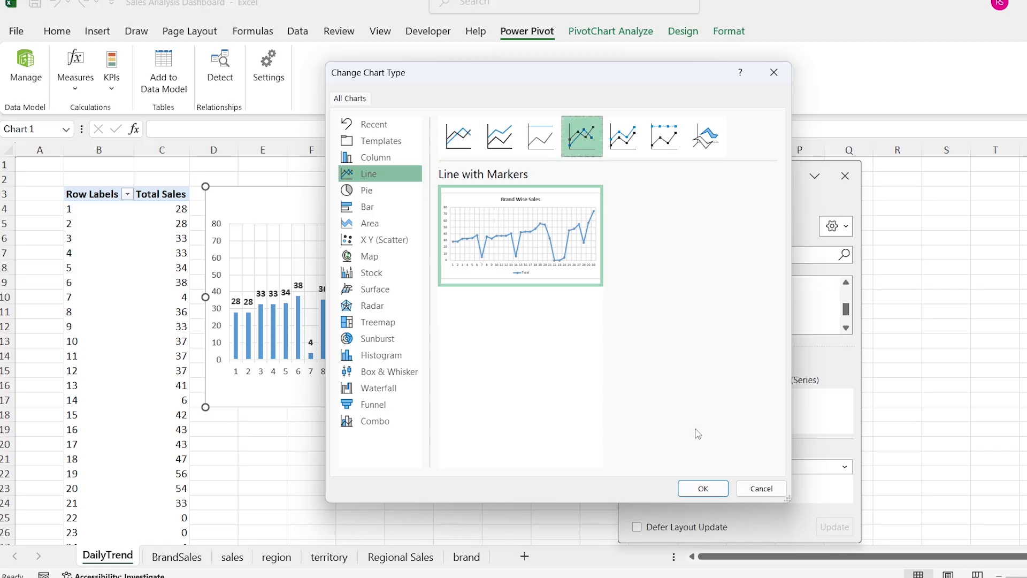
{"action": "left_click", "coordinate": [693, 488]}
Step: Move the line chart away from the PivotTable, close the field list and format the series as a smoothed line
{"action": "left_click_drag", "start_coordinate": [325, 196], "coordinate": [434, 209]}
{"action": "double_click", "coordinate": [282, 212]}
{"action": "left_click", "coordinate": [844, 176]}
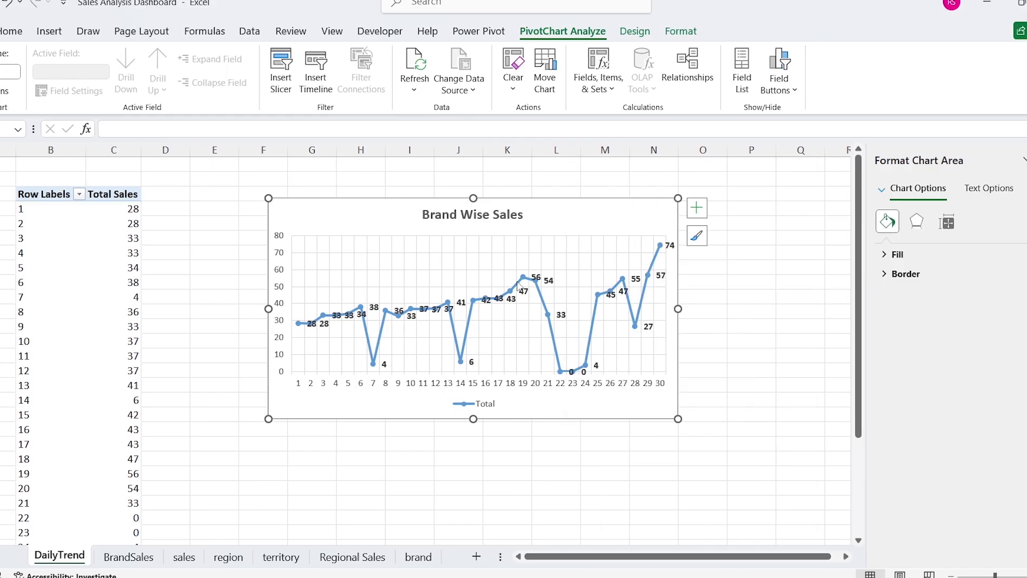
{"action": "left_click", "coordinate": [566, 286]}
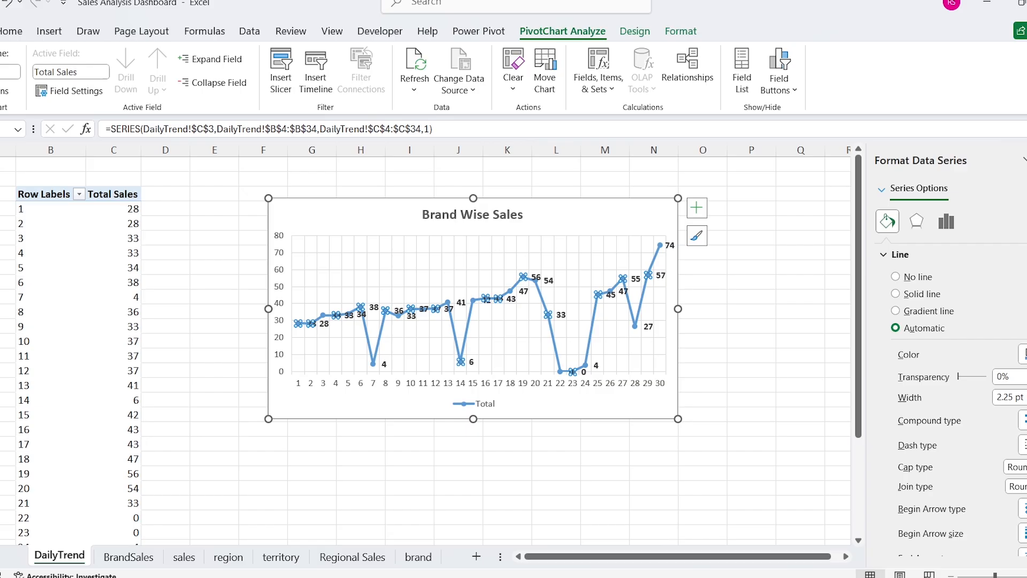
{"action": "scroll", "coordinate": [941, 348], "scroll_direction": "down", "scroll_amount": 2}
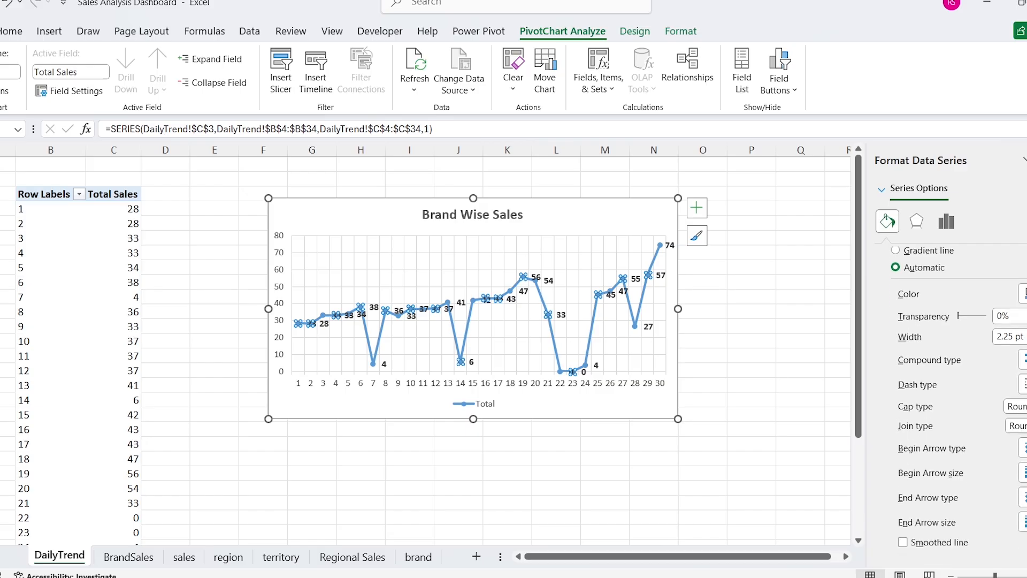
{"action": "left_click", "coordinate": [903, 543]}
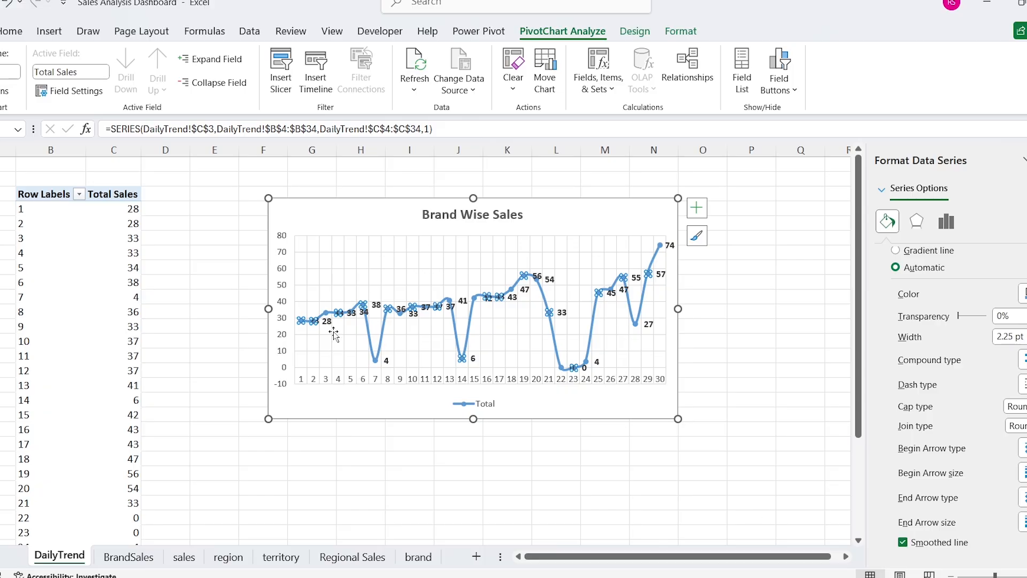
Step: Widen the line chart on both sides to span about columns D to P and delete its legend
{"action": "left_click_drag", "start_coordinate": [269, 308], "coordinate": [160, 309]}
{"action": "left_click_drag", "start_coordinate": [678, 309], "coordinate": [783, 308]}
{"action": "left_click", "coordinate": [490, 408]}
{"action": "key", "text": "Delete"}
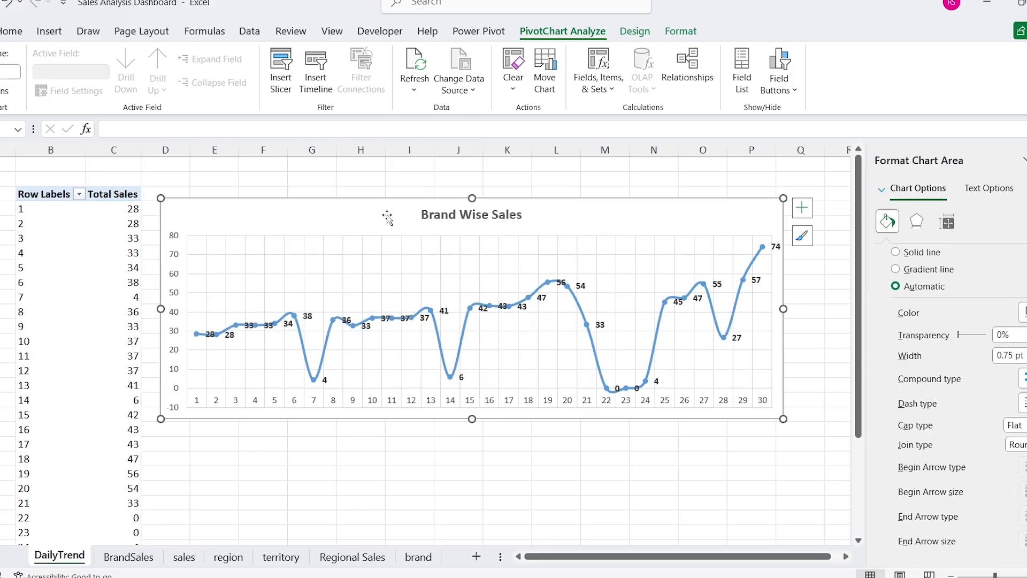
Step: Set the label position of the line chart's data labels to Above
{"action": "left_click", "coordinate": [581, 287]}
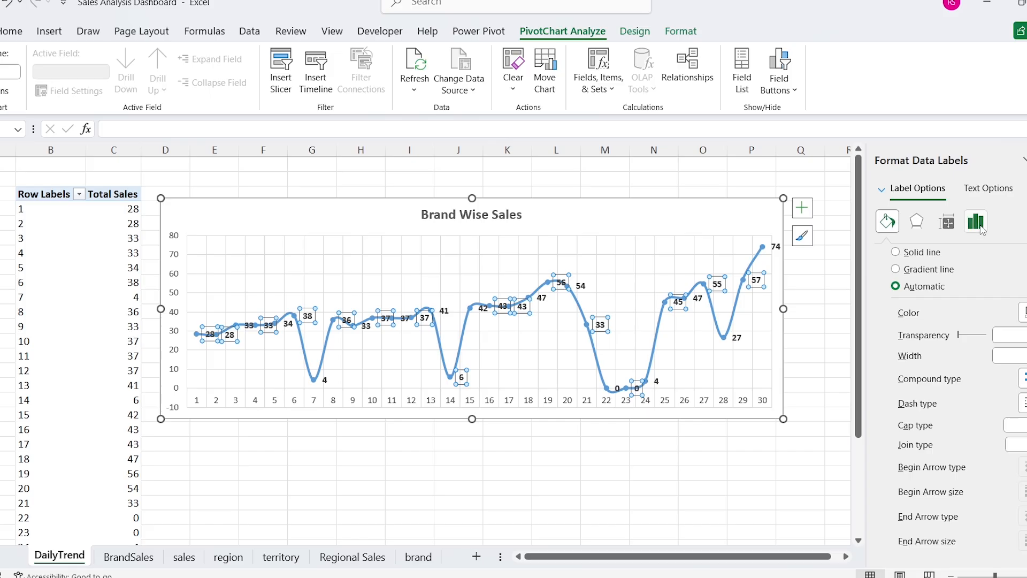
{"action": "left_click", "coordinate": [980, 225]}
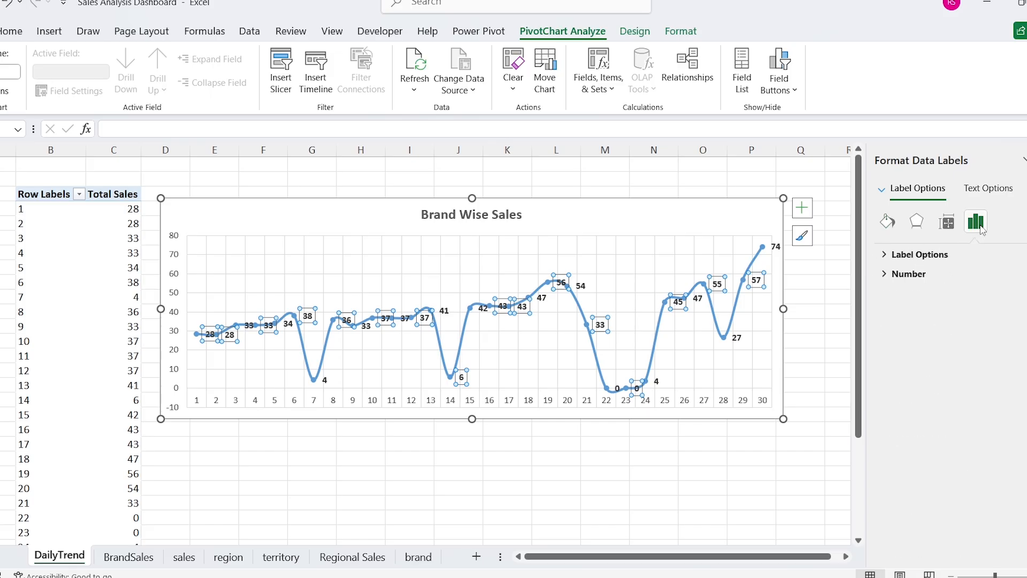
{"action": "left_click", "coordinate": [885, 255]}
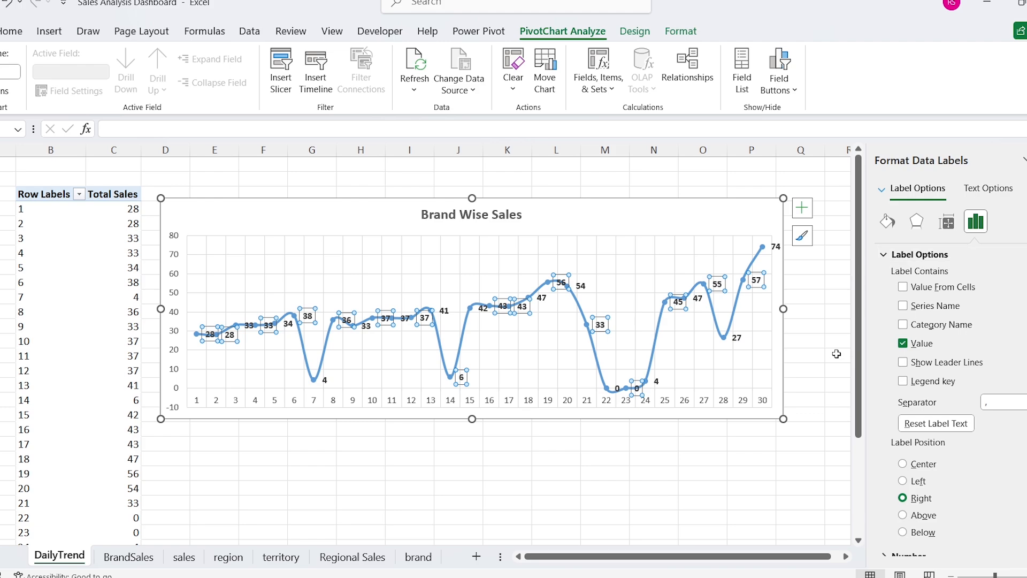
{"action": "left_click", "coordinate": [903, 516]}
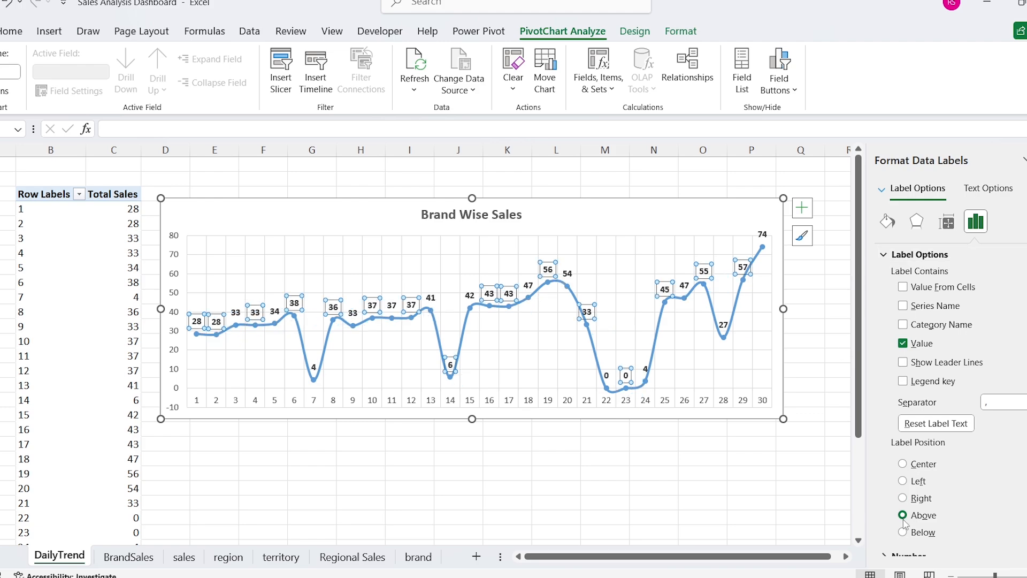
Step: Change the chart title to Daily Sales Trend and deselect the chart
{"action": "left_click", "coordinate": [483, 215]}
{"action": "left_click", "coordinate": [483, 215]}
{"action": "key", "text": "ctrl+a"}
{"action": "type", "text": "Daily Sales Trend"}
{"action": "key", "text": "Escape"}
{"action": "key", "text": "Escape"}
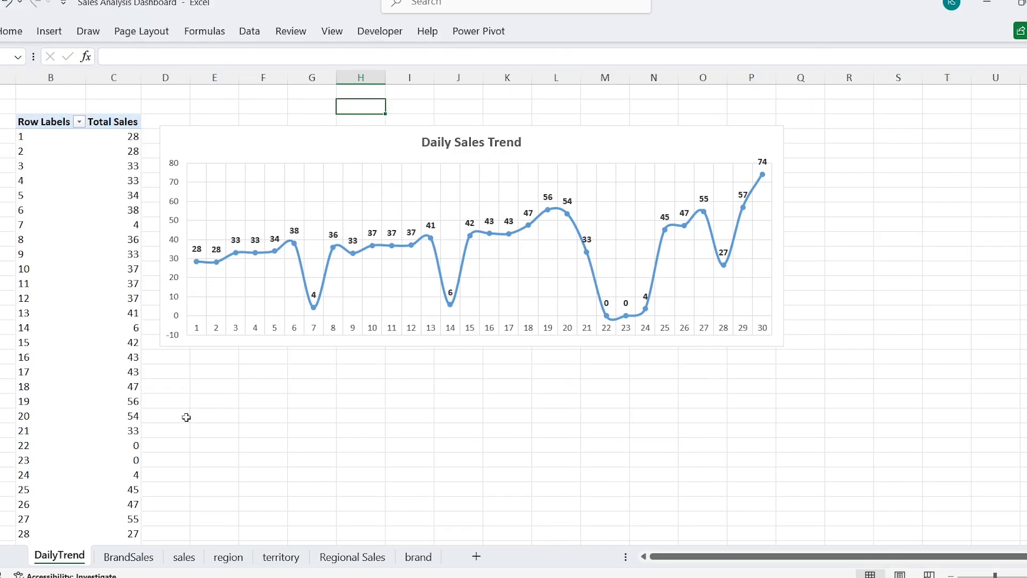
Step: Create a copy of the DailyTrend sheet in front of it and rename the copy KPI CARDS
{"action": "right_click", "coordinate": [74, 566]}
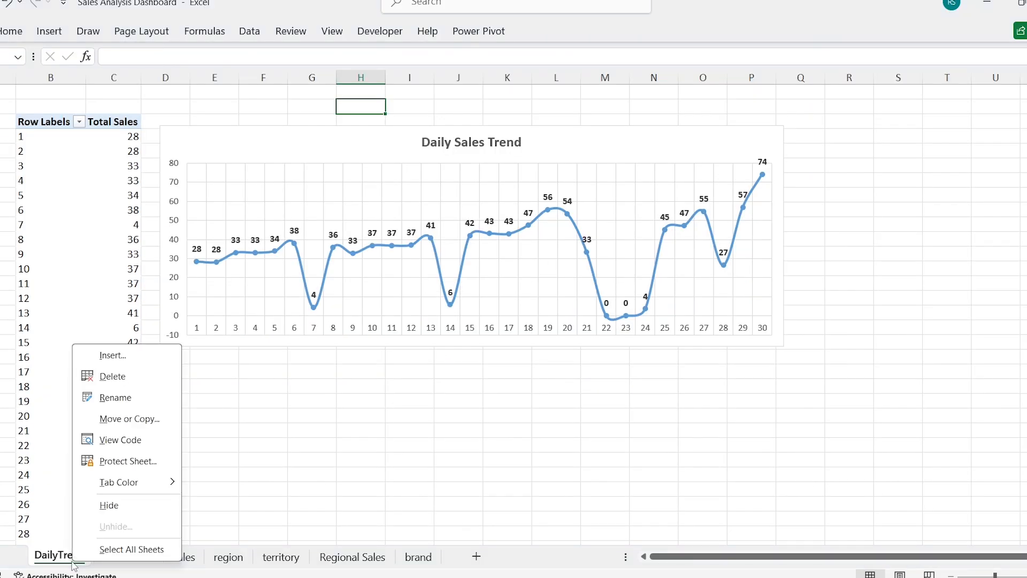
{"action": "left_click", "coordinate": [164, 425]}
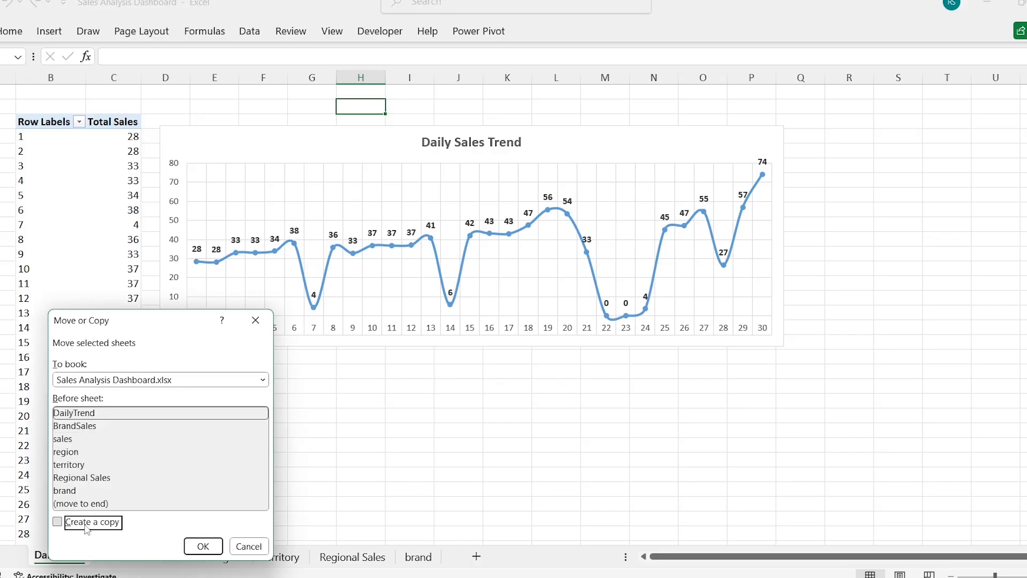
{"action": "left_click", "coordinate": [203, 547]}
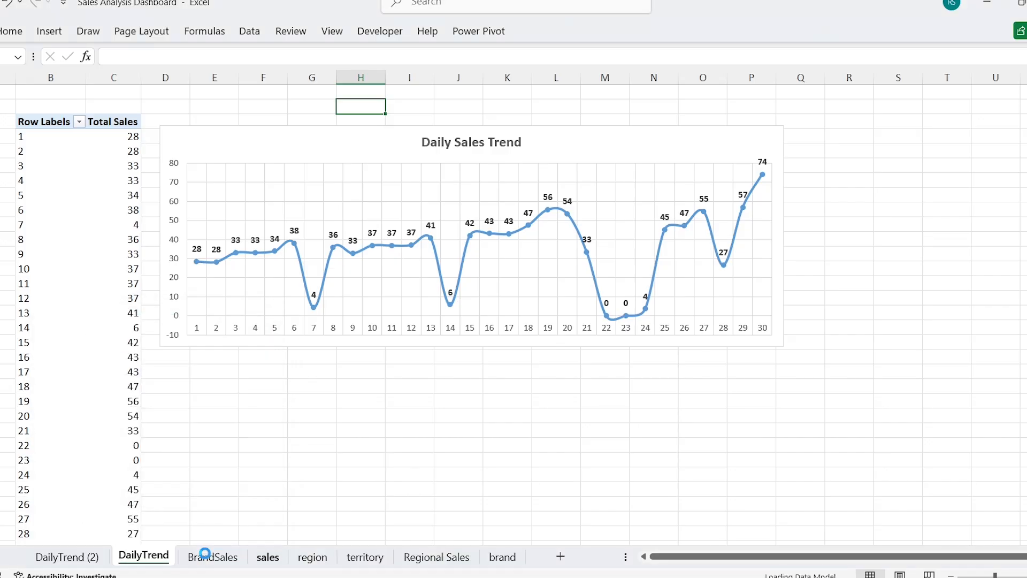
{"action": "type", "text": "KPI CARDS"}
{"action": "key", "text": "Return"}
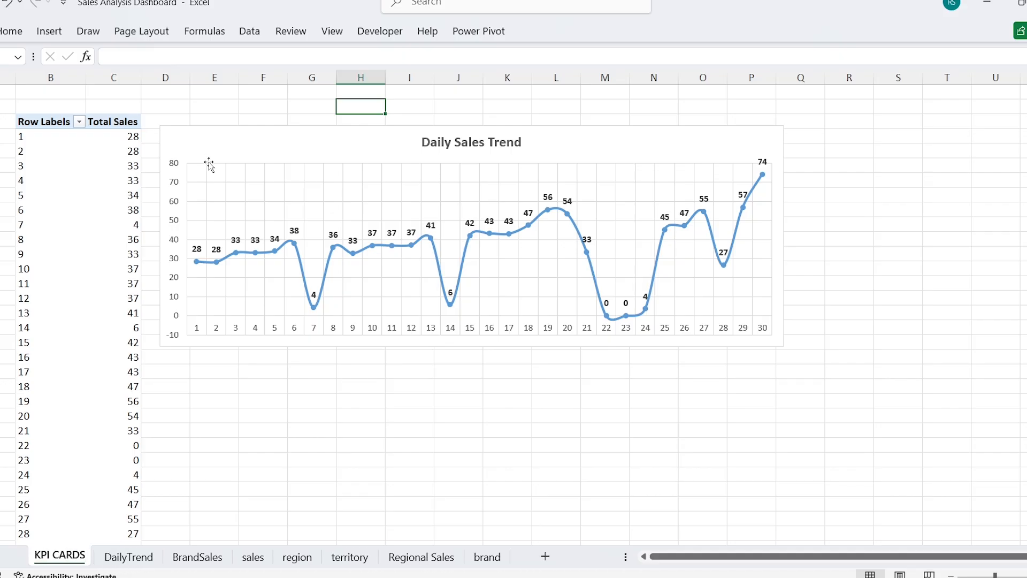
Step: Delete the chart from the KPI CARDS sheet and show the PivotTable's field list
{"action": "left_click", "coordinate": [210, 144]}
{"action": "key", "text": "Delete"}
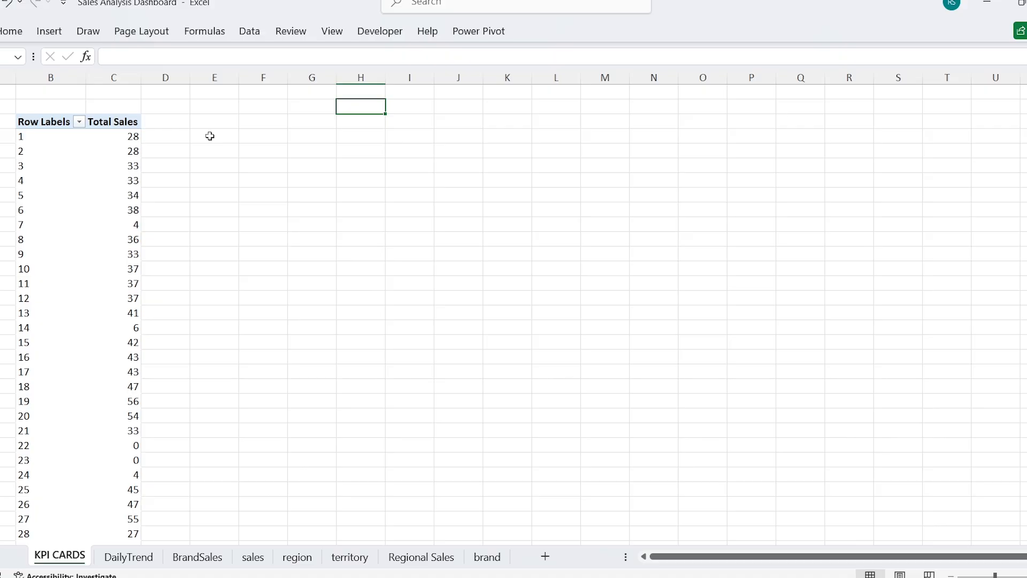
{"action": "right_click", "coordinate": [108, 138]}
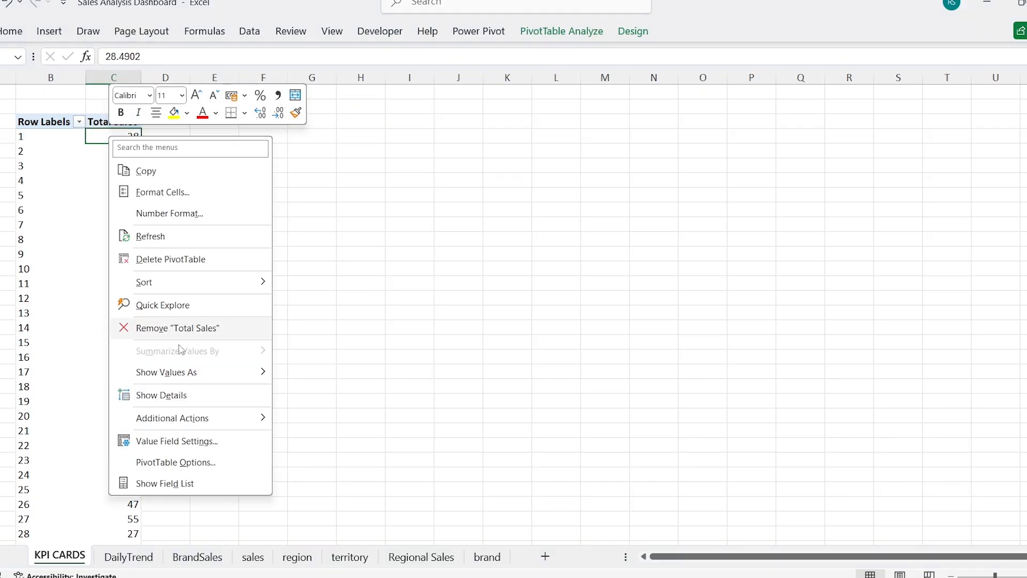
{"action": "left_click", "coordinate": [160, 484]}
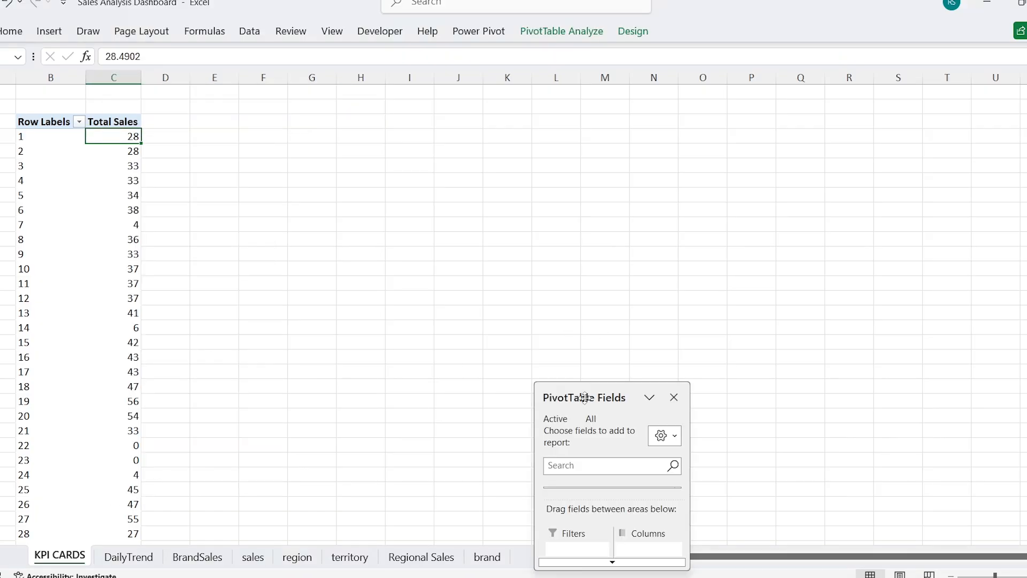
Step: Enlarge the floating field list and remove Day and Total Sales from the KPI CARDS PivotTable
{"action": "left_click_drag", "start_coordinate": [588, 392], "coordinate": [450, 157]}
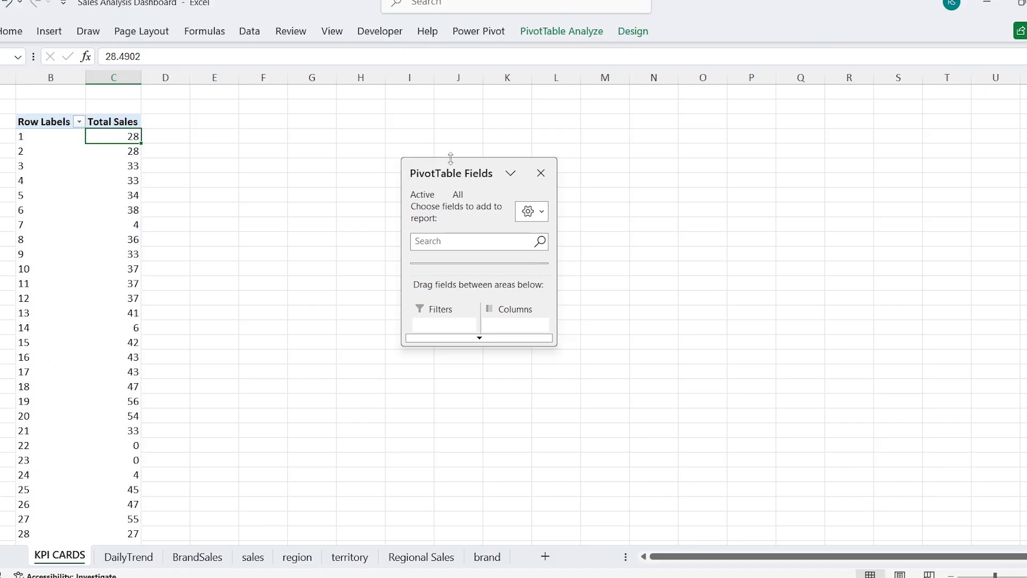
{"action": "left_click_drag", "start_coordinate": [455, 109], "coordinate": [462, 87]}
{"action": "left_click_drag", "start_coordinate": [467, 272], "coordinate": [464, 536]}
{"action": "left_click_drag", "start_coordinate": [551, 321], "coordinate": [666, 316]}
{"action": "left_click_drag", "start_coordinate": [492, 444], "coordinate": [619, 236]}
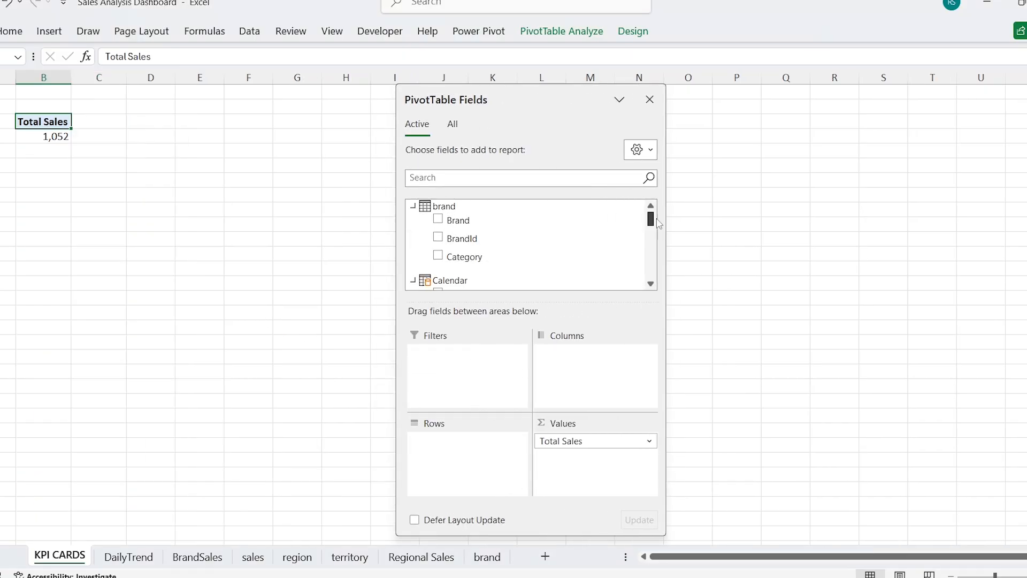
{"action": "left_click_drag", "start_coordinate": [577, 438], "coordinate": [370, 353]}
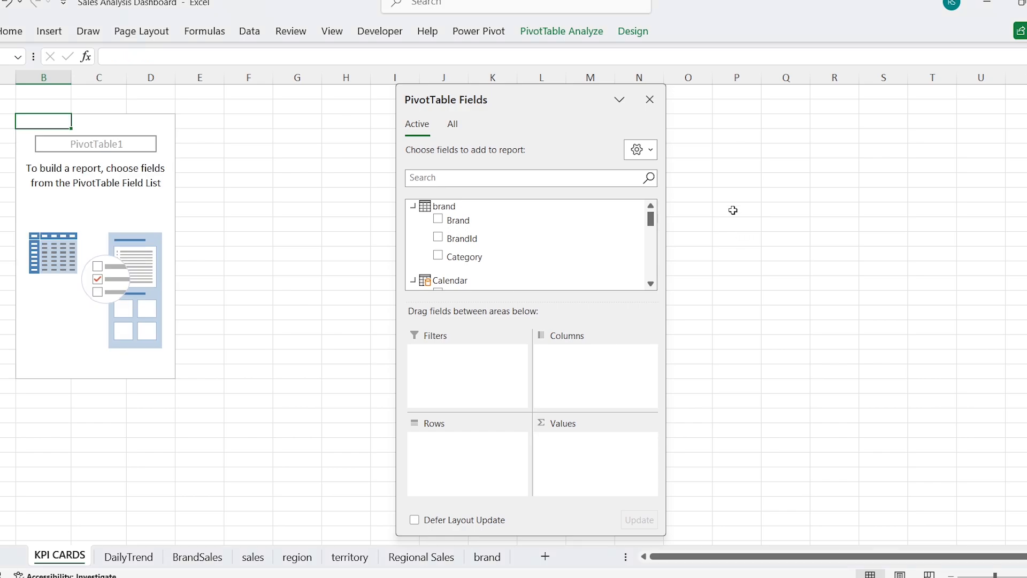
Step: Add the Ret Sales, WS Sales, Total Sales and Per Day Sales measures to the values of the KPI CARDS PivotTable
{"action": "left_click_drag", "start_coordinate": [654, 227], "coordinate": [660, 283]}
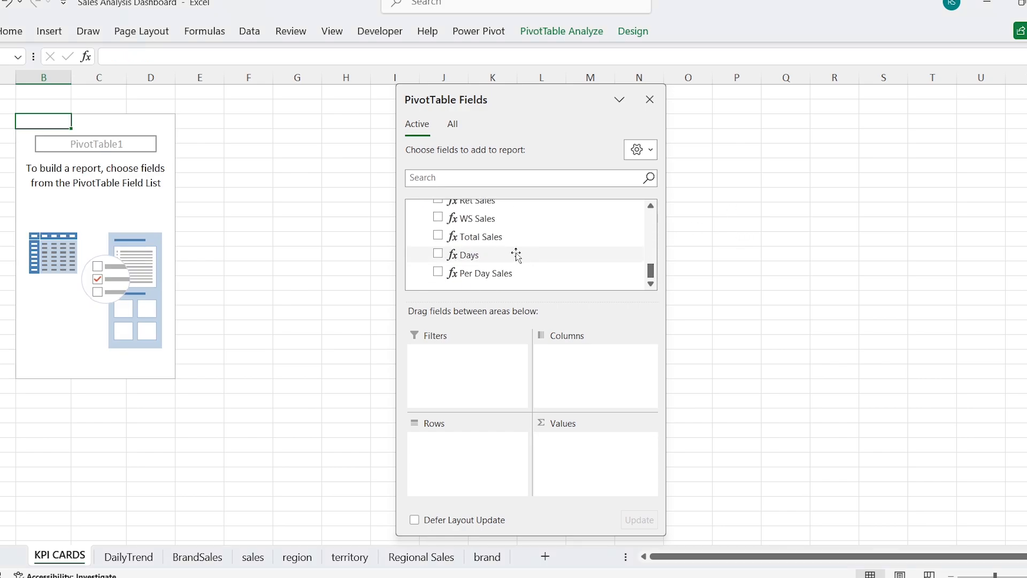
{"action": "scroll", "coordinate": [522, 240], "scroll_direction": "up", "scroll_amount": 2}
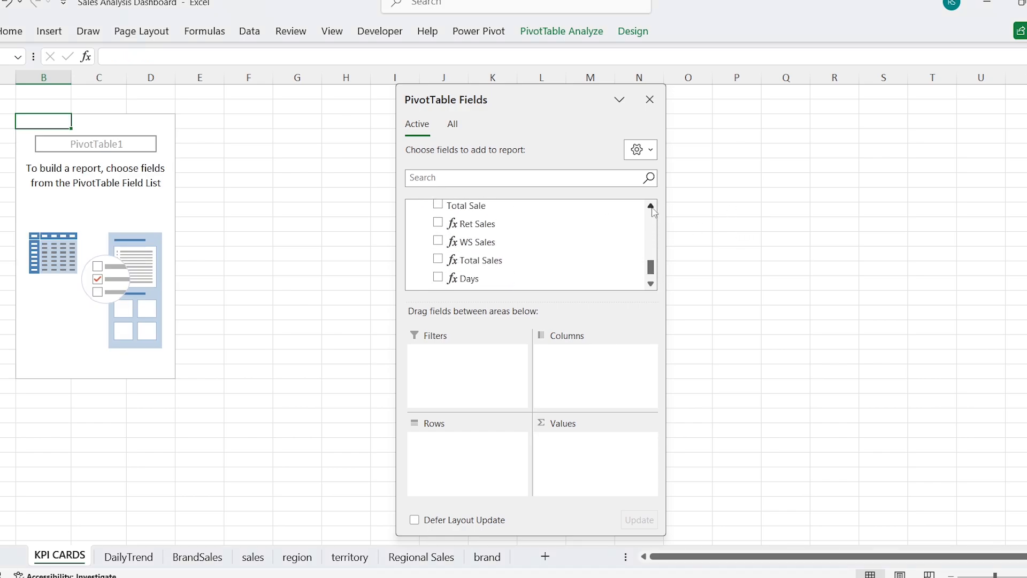
{"action": "left_click", "coordinate": [438, 222]}
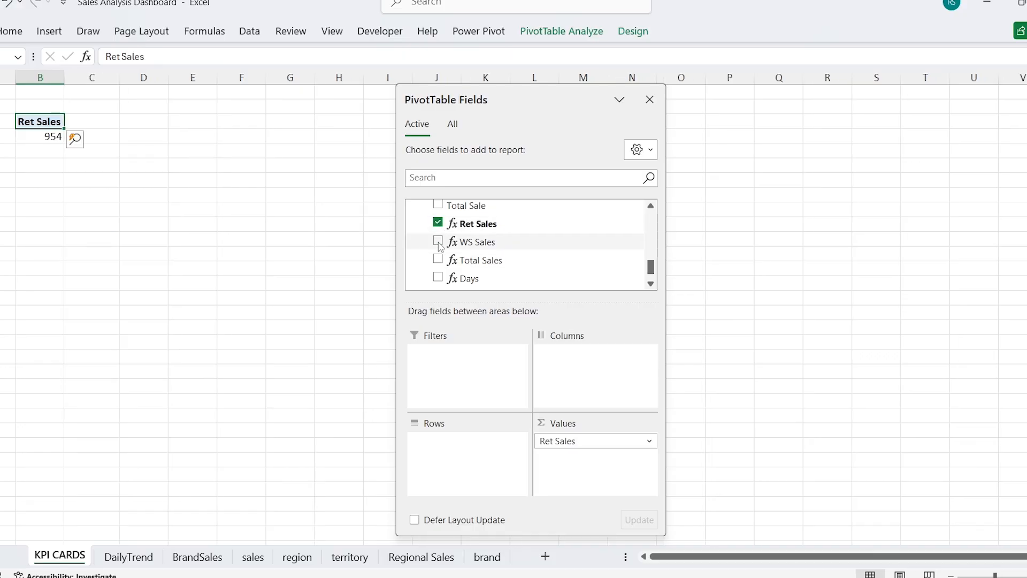
{"action": "left_click", "coordinate": [438, 241]}
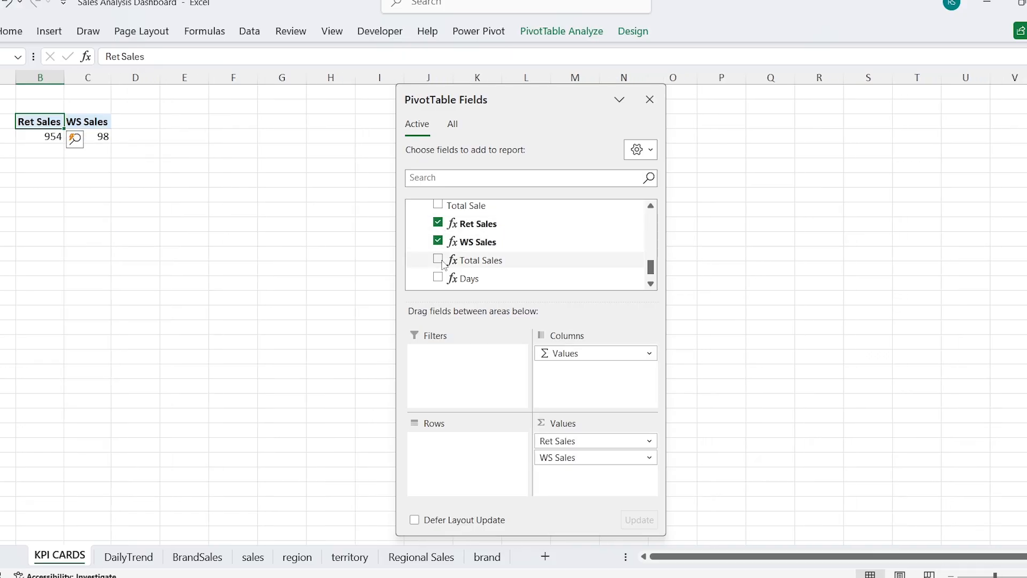
{"action": "left_click", "coordinate": [438, 259]}
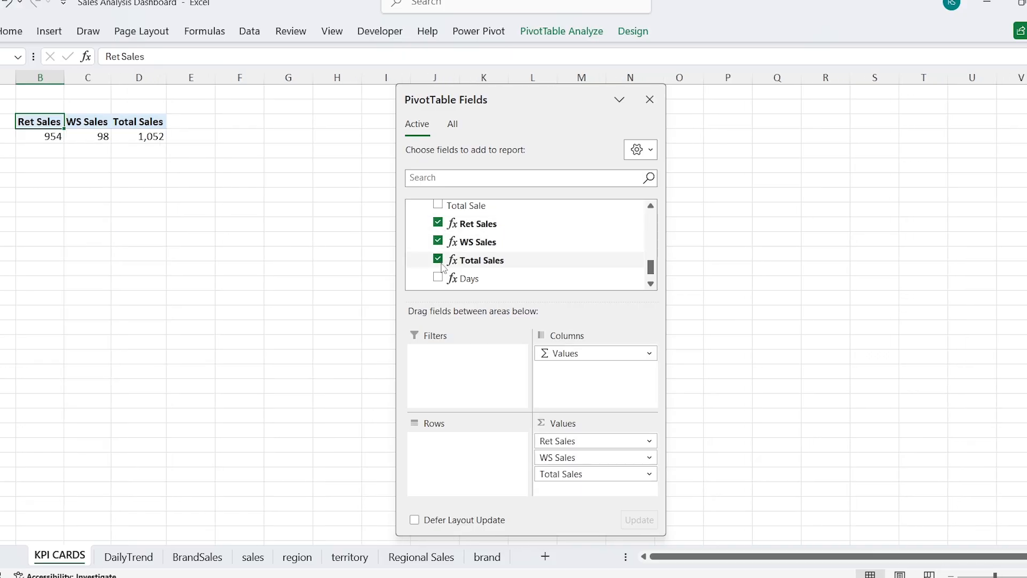
{"action": "left_click", "coordinate": [651, 284]}
{"action": "left_click", "coordinate": [438, 272]}
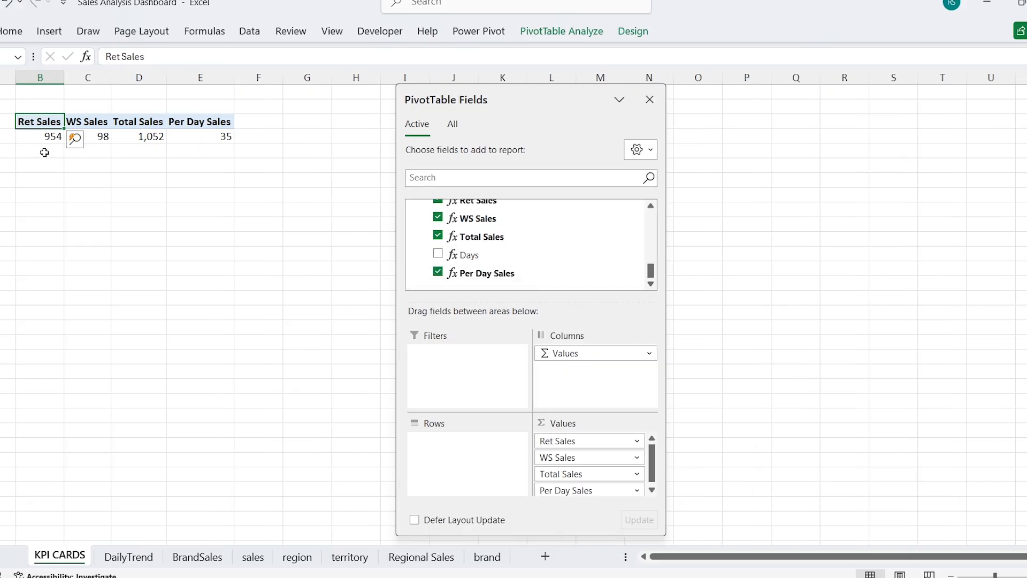
{"action": "key", "text": "Down"}
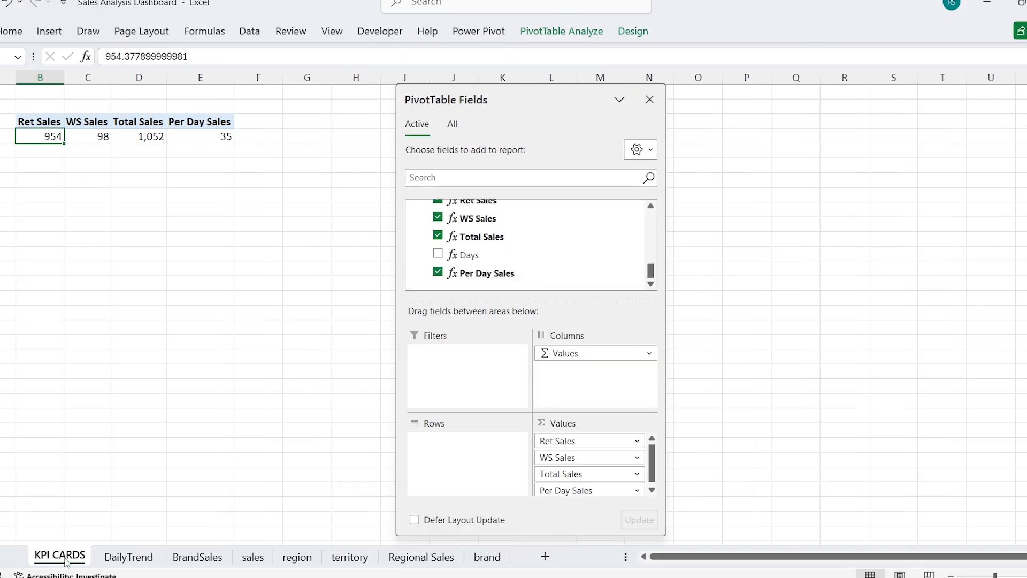
Step: Insert a new worksheet and rename it DASHBOARD
{"action": "left_click", "coordinate": [545, 557]}
{"action": "double_click", "coordinate": [120, 557]}
{"action": "type", "text": "DASHB"}
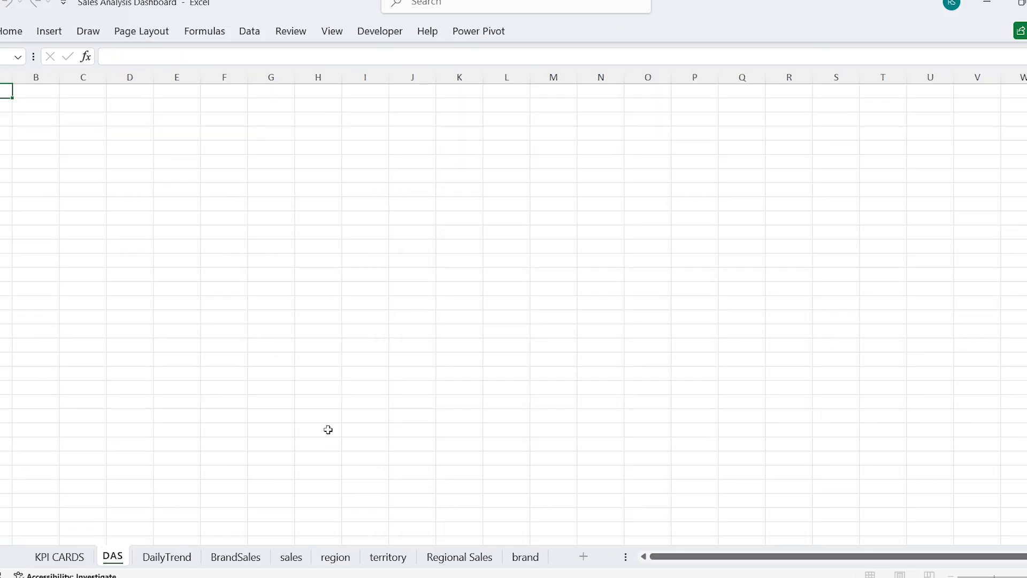
{"action": "type", "text": "OARD"}
{"action": "key", "text": "Return"}
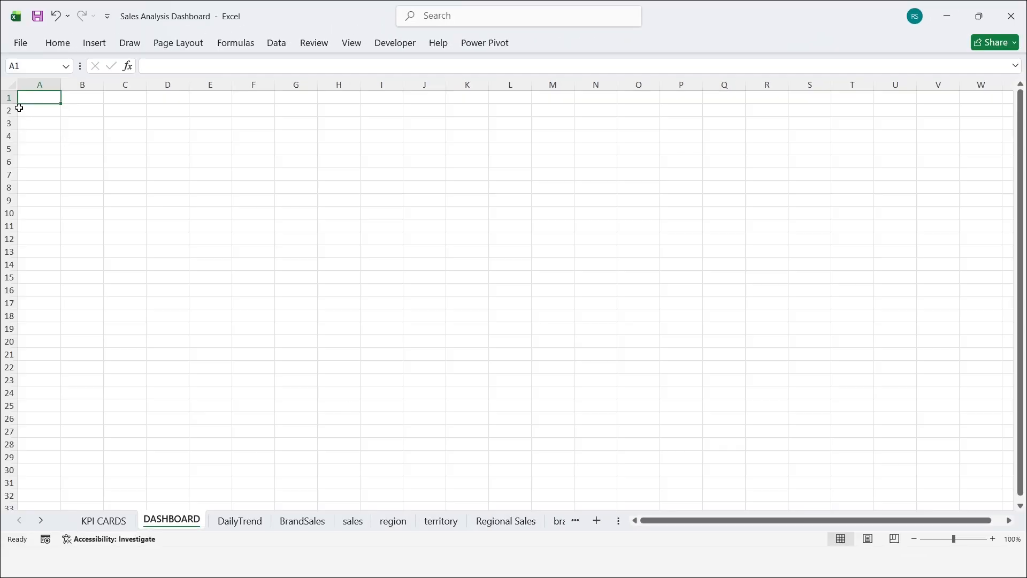
Step: Shrink column A and row 1 to thin margins, then fill the cells from B2 to AB131 with the lightest grey theme colour
{"action": "left_click_drag", "start_coordinate": [11, 104], "coordinate": [24, 83]}
{"action": "left_click", "coordinate": [47, 107]}
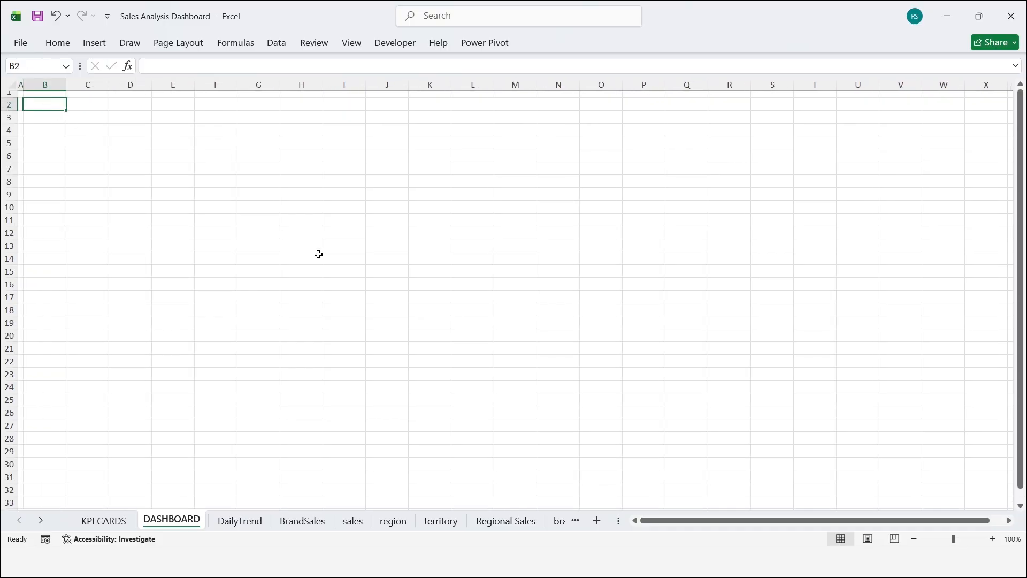
{"action": "key", "text": "shift+Right"}
{"action": "key", "text": "shift+Right"}
{"action": "key", "text": "shift+Right"}
{"action": "key", "text": "shift+Right"}
{"action": "key", "text": "shift+Right"}
{"action": "key", "text": "shift+Right"}
{"action": "key", "text": "shift+Right"}
{"action": "key", "text": "shift+Right"}
{"action": "key", "text": "shift+Right"}
{"action": "key", "text": "shift+Right"}
{"action": "key", "text": "shift+Right"}
{"action": "key", "text": "shift+Right"}
{"action": "key", "text": "shift+Right"}
{"action": "key", "text": "shift+Right"}
{"action": "key", "text": "shift+Right"}
{"action": "key", "text": "shift+Right"}
{"action": "key", "text": "shift+Right"}
{"action": "key", "text": "shift+Right"}
{"action": "key", "text": "shift+Right"}
{"action": "key", "text": "shift+Right"}
{"action": "key", "text": "shift+Right"}
{"action": "key", "text": "shift+Right"}
{"action": "key", "text": "shift+Right"}
{"action": "key", "text": "shift+Right"}
{"action": "key", "text": "shift+Page_Down"}
{"action": "key", "text": "shift+Page_Down"}
{"action": "key", "text": "shift+Page_Down"}
{"action": "key", "text": "shift+Page_Down"}
{"action": "left_click", "coordinate": [58, 48]}
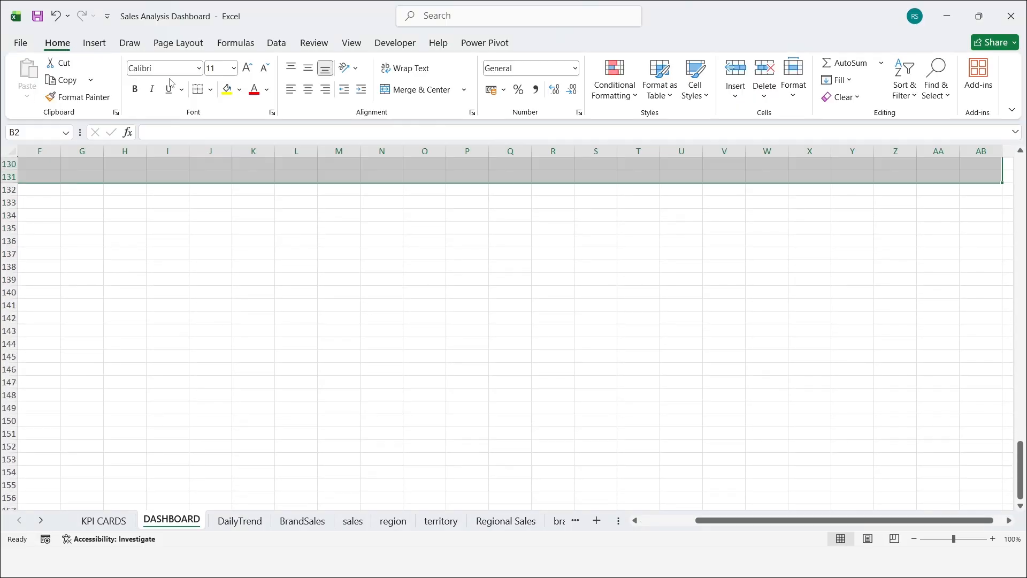
{"action": "left_click", "coordinate": [240, 89]}
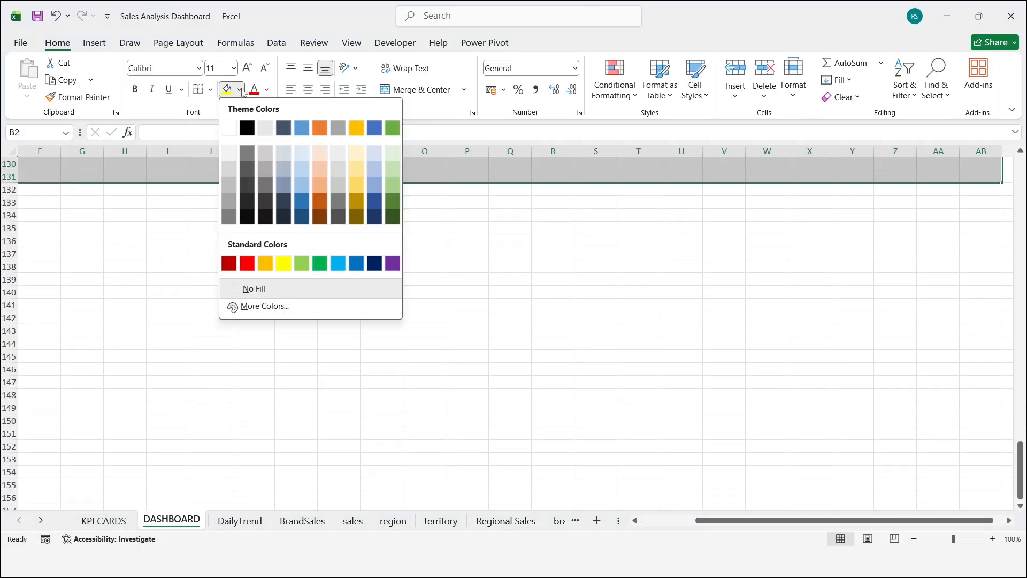
{"action": "left_click", "coordinate": [231, 150]}
Step: Fill the area from C3 through column AF and row 165 with white, leaving a grey border at column B and row 2
{"action": "key", "text": "shift+BackSpace"}
{"action": "key", "text": "Right"}
{"action": "key", "text": "Down"}
{"action": "key", "text": "shift+Right"}
{"action": "key", "text": "shift+Right"}
{"action": "key", "text": "shift+Right"}
{"action": "key", "text": "shift+Right"}
{"action": "key", "text": "shift+Right"}
{"action": "key", "text": "shift+Right"}
{"action": "key", "text": "shift+Right"}
{"action": "key", "text": "shift+Right"}
{"action": "key", "text": "shift+Right"}
{"action": "key", "text": "shift+Right"}
{"action": "key", "text": "shift+Right"}
{"action": "key", "text": "shift+Right"}
{"action": "key", "text": "shift+Right"}
{"action": "key", "text": "shift+Right"}
{"action": "key", "text": "shift+Right"}
{"action": "key", "text": "shift+Right"}
{"action": "key", "text": "shift+Right"}
{"action": "key", "text": "shift+Right"}
{"action": "key", "text": "shift+Right"}
{"action": "key", "text": "shift+Right"}
{"action": "key", "text": "shift+Right"}
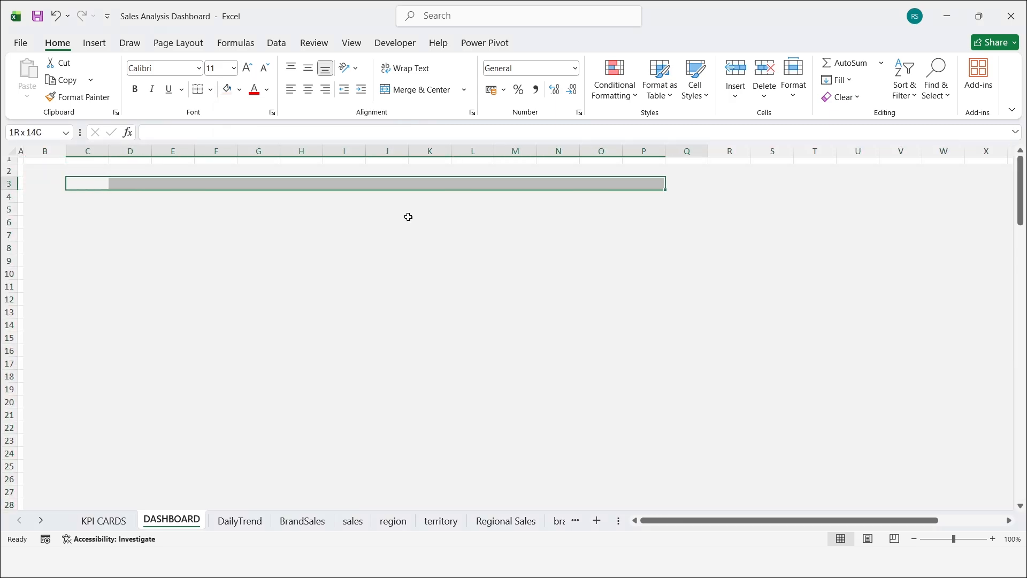
{"action": "key", "text": "shift+Down"}
{"action": "key", "text": "shift+Down"}
{"action": "key", "text": "shift+Down"}
{"action": "key", "text": "shift+Down"}
{"action": "key", "text": "shift+Down"}
{"action": "key", "text": "shift+Down"}
{"action": "key", "text": "shift+Down"}
{"action": "key", "text": "shift+Down"}
{"action": "key", "text": "shift+Down"}
{"action": "key", "text": "shift+Down"}
{"action": "key", "text": "shift+Down"}
{"action": "key", "text": "shift+Down"}
{"action": "key", "text": "shift+Down"}
{"action": "key", "text": "shift+Down"}
{"action": "key", "text": "shift+Down"}
{"action": "key", "text": "shift+Down"}
{"action": "key", "text": "shift+Down"}
{"action": "key", "text": "shift+Down"}
{"action": "key", "text": "shift+Down"}
{"action": "key", "text": "shift+Down"}
{"action": "key", "text": "shift+Page_Down"}
{"action": "key", "text": "shift+Page_Down"}
{"action": "key", "text": "shift+Page_Down"}
{"action": "key", "text": "shift+Page_Down"}
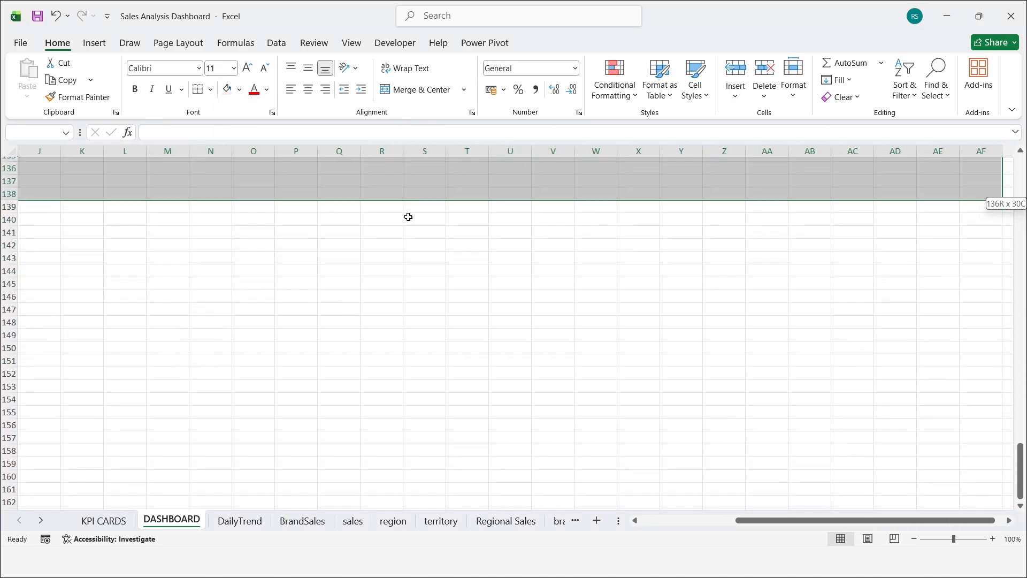
{"action": "left_click", "coordinate": [240, 89]}
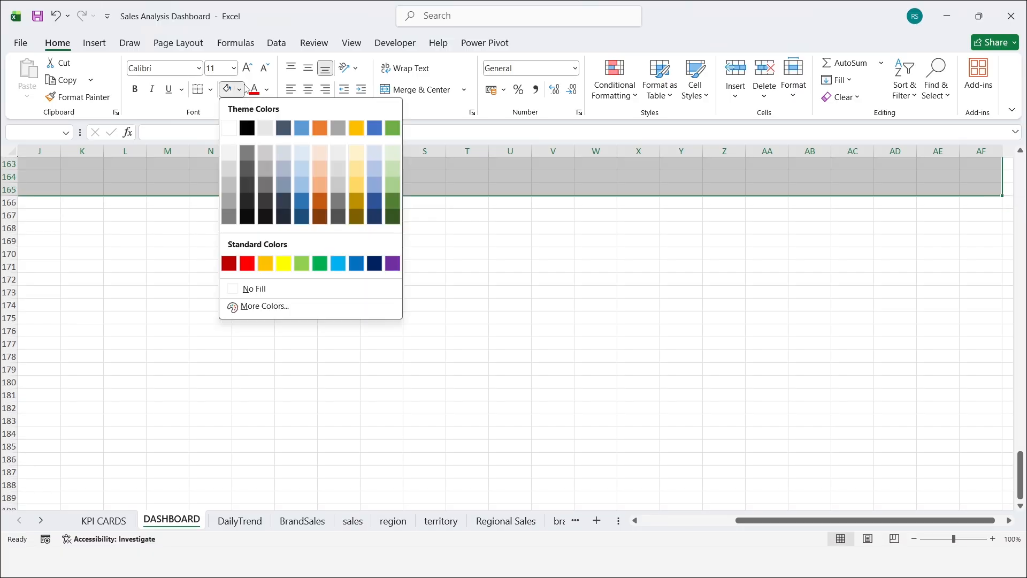
{"action": "left_click", "coordinate": [229, 128]}
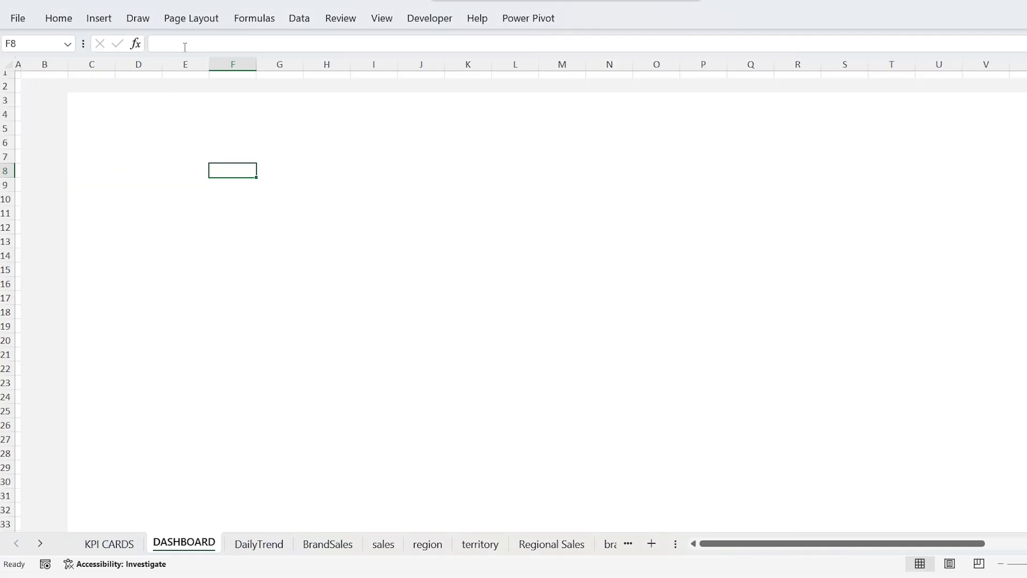
Step: Apply the Marquee theme colour set to the workbook
{"action": "left_click", "coordinate": [193, 20]}
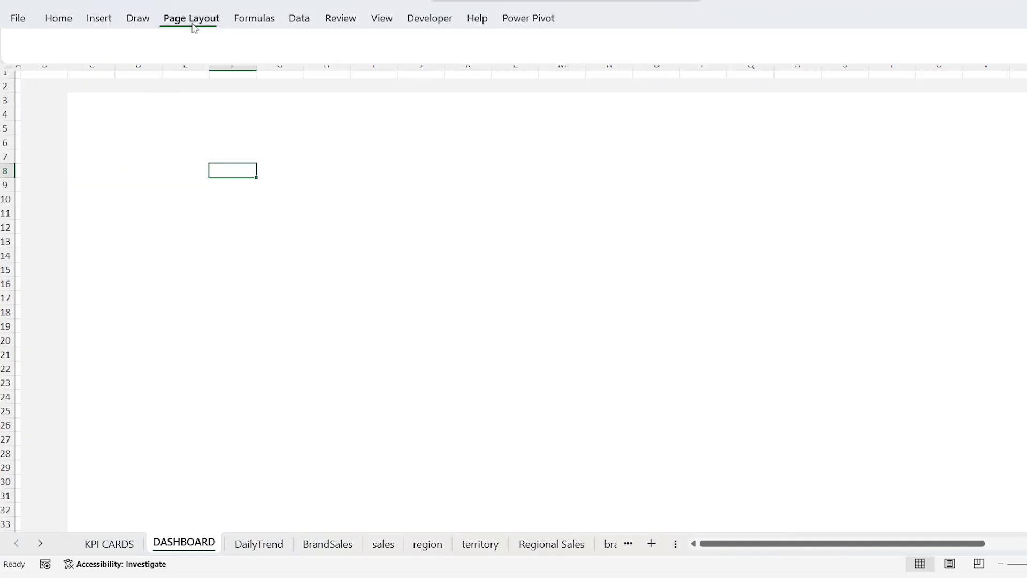
{"action": "left_click", "coordinate": [72, 40]}
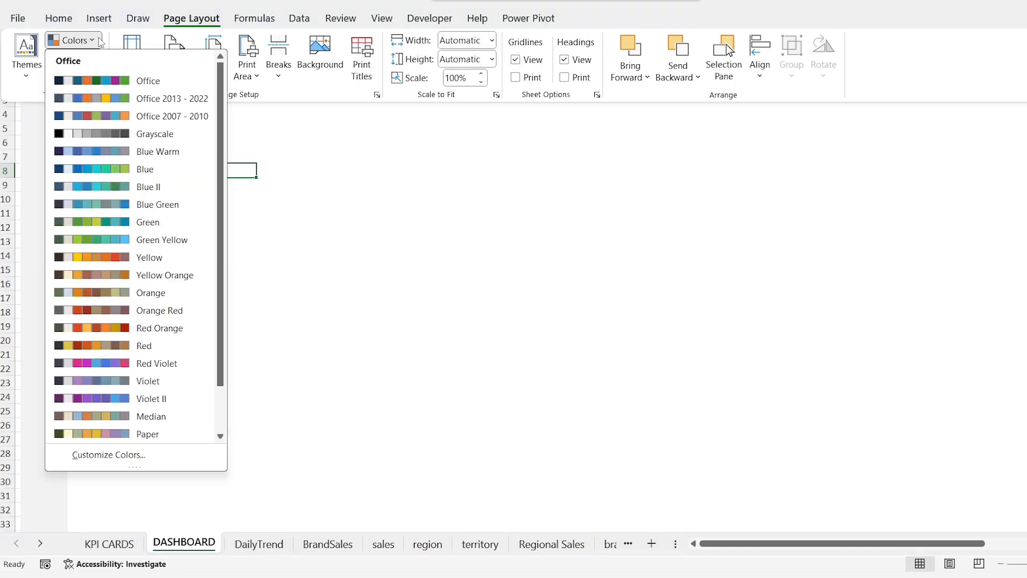
{"action": "scroll", "coordinate": [207, 185], "scroll_direction": "down", "scroll_amount": 1}
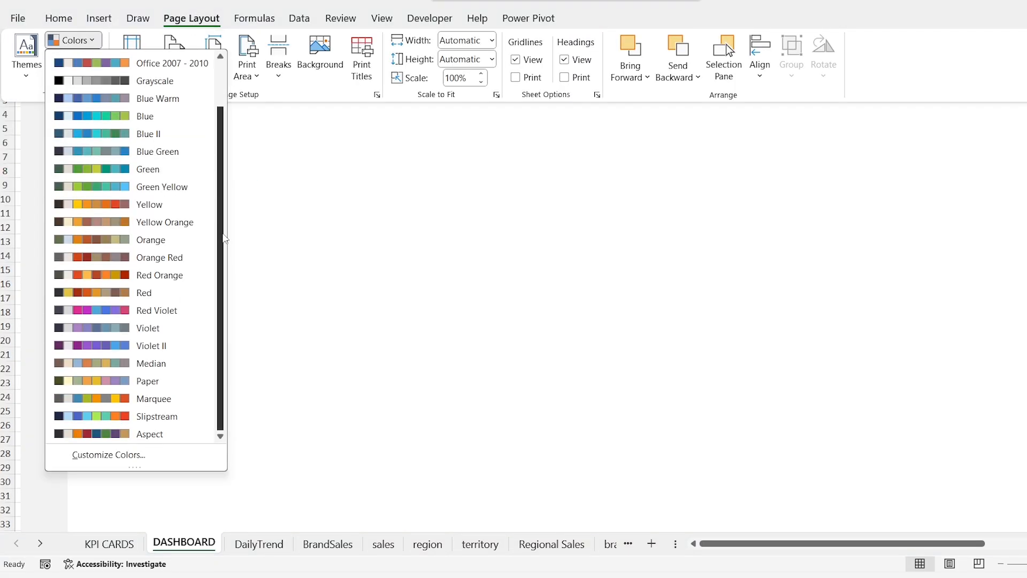
{"action": "left_click", "coordinate": [179, 401]}
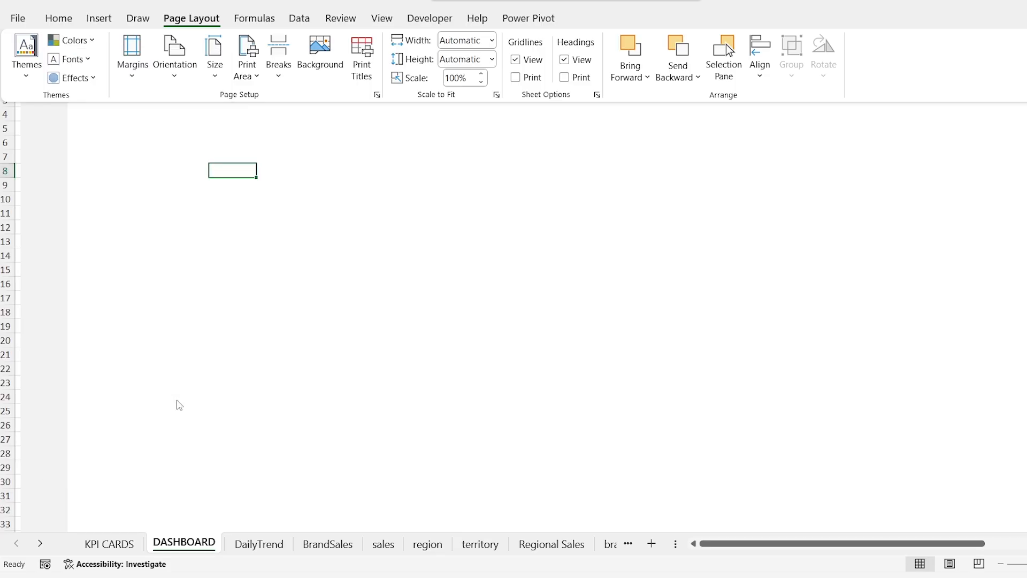
Step: Insert a Round Same Side Corner rectangle about 2.54 cm square near cell E5 and rotate it so its rounded corners face left
{"action": "left_click", "coordinate": [99, 18]}
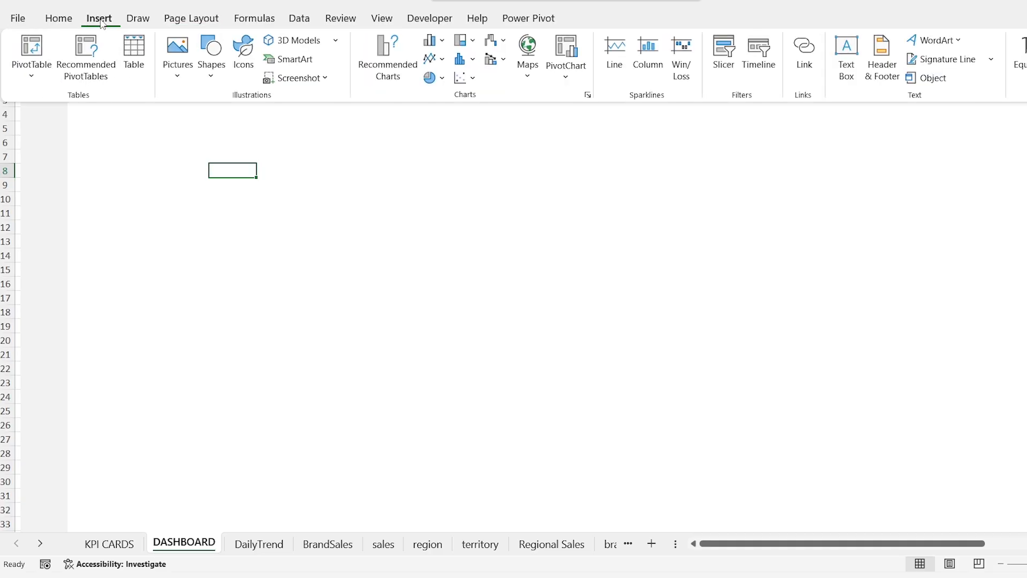
{"action": "left_click", "coordinate": [209, 78]}
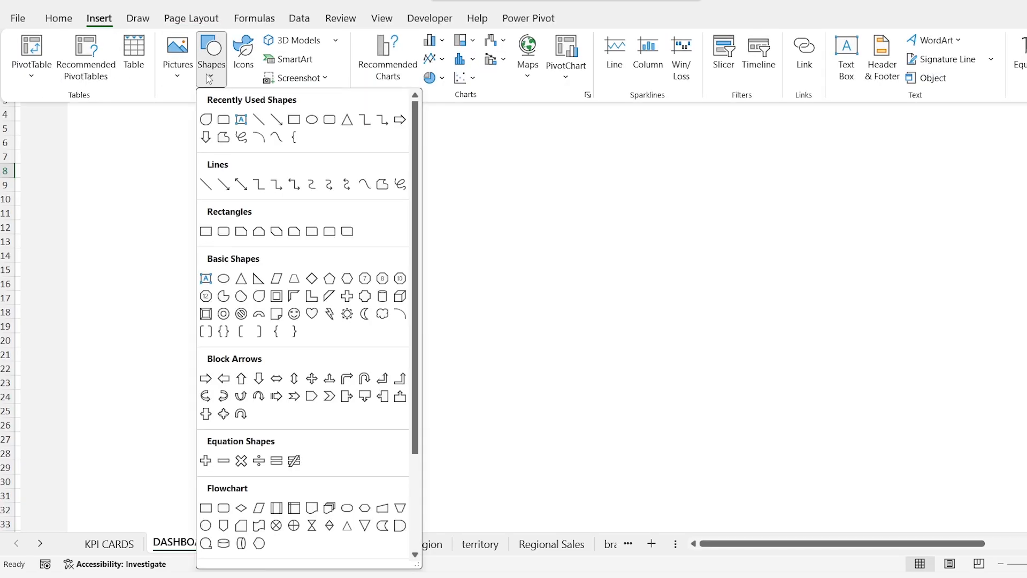
{"action": "left_click", "coordinate": [333, 236]}
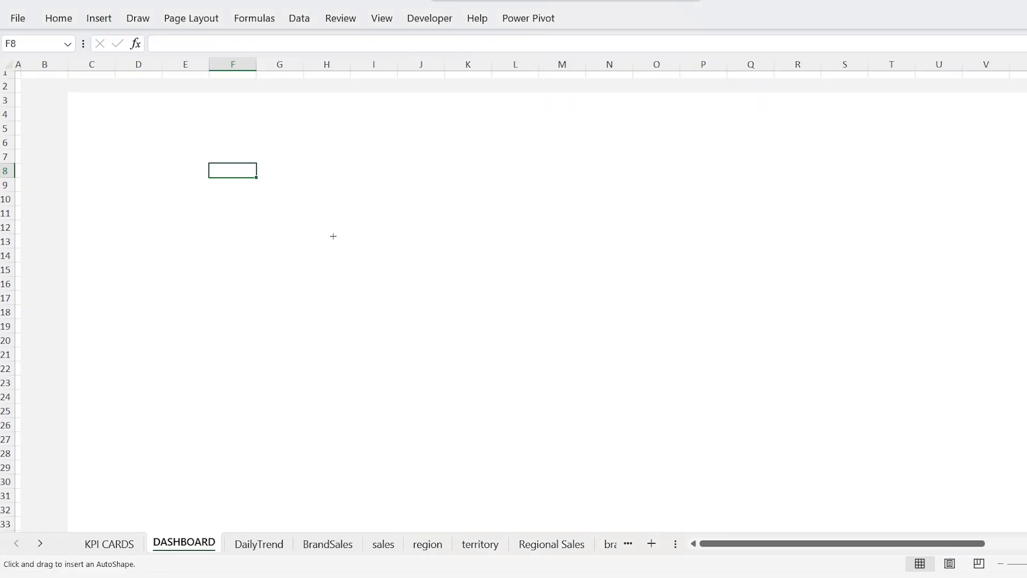
{"action": "left_click_drag", "start_coordinate": [171, 129], "coordinate": [243, 199]}
{"action": "left_click_drag", "start_coordinate": [208, 104], "coordinate": [116, 144]}
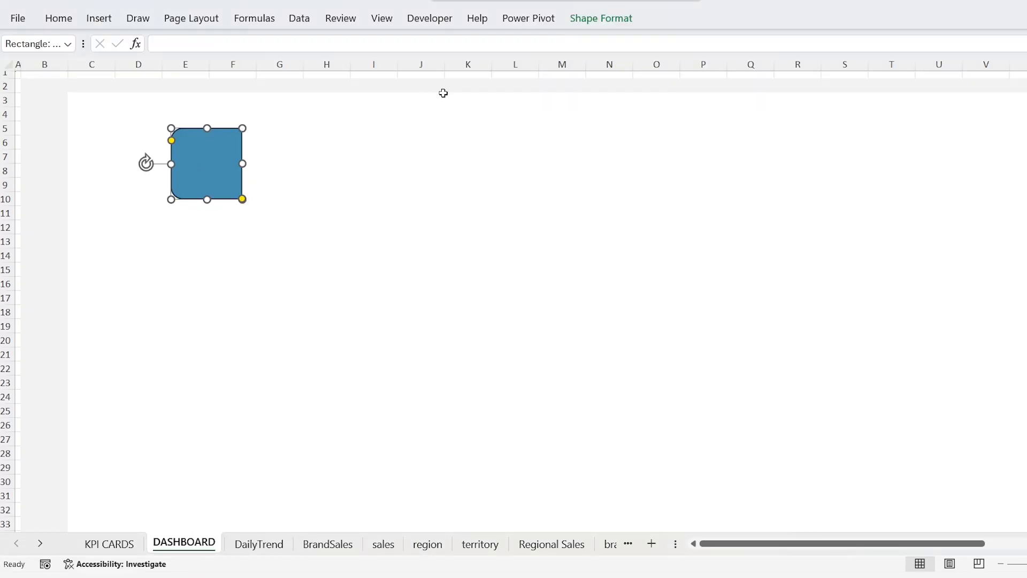
Step: Set the rectangle's height to 4.23 cm and its width to 15.75 cm
{"action": "left_click", "coordinate": [600, 20]}
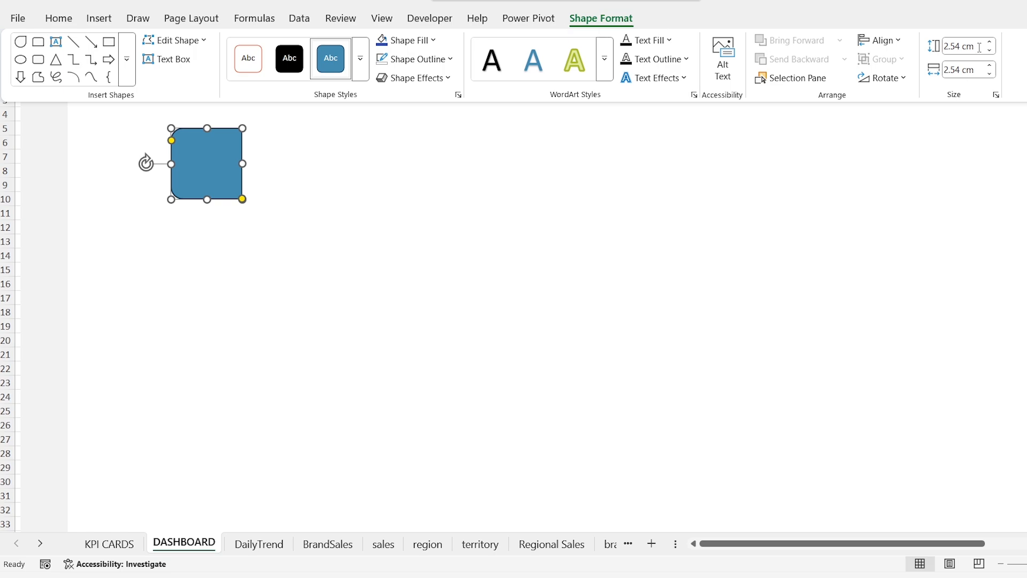
{"action": "left_click", "coordinate": [979, 49]}
{"action": "type", "text": "4.23"}
{"action": "key", "text": "Tab"}
{"action": "type", "text": "15.75"}
{"action": "key", "text": "Return"}
Step: Remove the rectangle's outline and move it to the left edge of column B, starting at row 3, as a side panel
{"action": "double_click", "coordinate": [597, 23]}
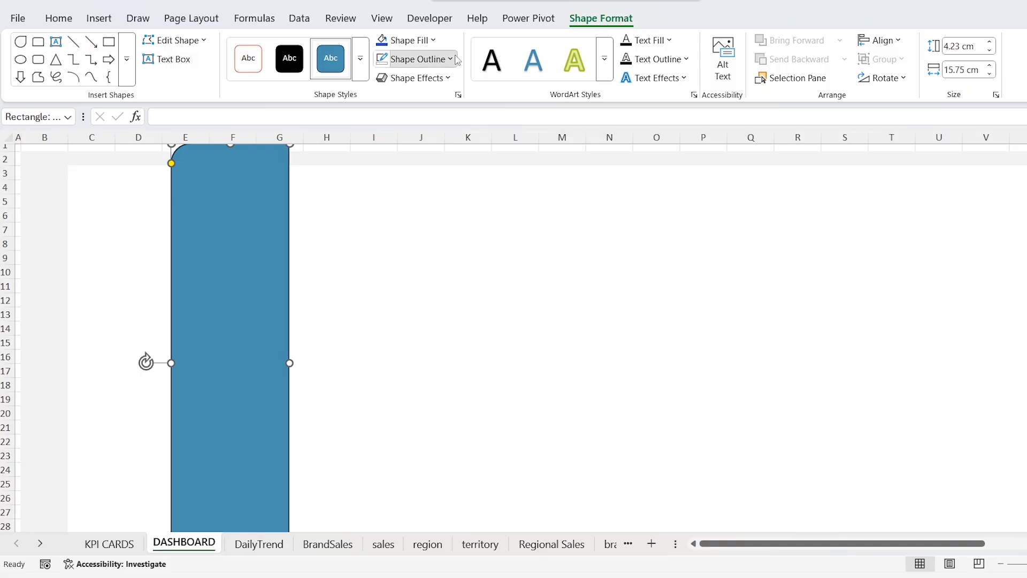
{"action": "left_click", "coordinate": [457, 60]}
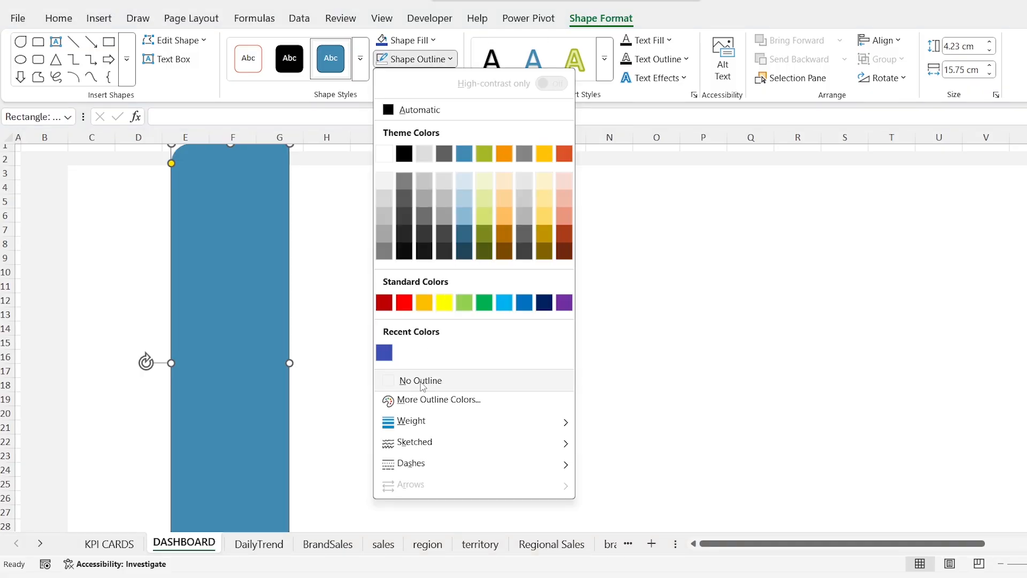
{"action": "left_click", "coordinate": [420, 383]}
{"action": "double_click", "coordinate": [597, 21]}
{"action": "left_click", "coordinate": [373, 199]}
{"action": "left_click_drag", "start_coordinate": [250, 133], "coordinate": [100, 138]}
{"action": "left_click", "coordinate": [211, 155]}
{"action": "left_click", "coordinate": [215, 153]}
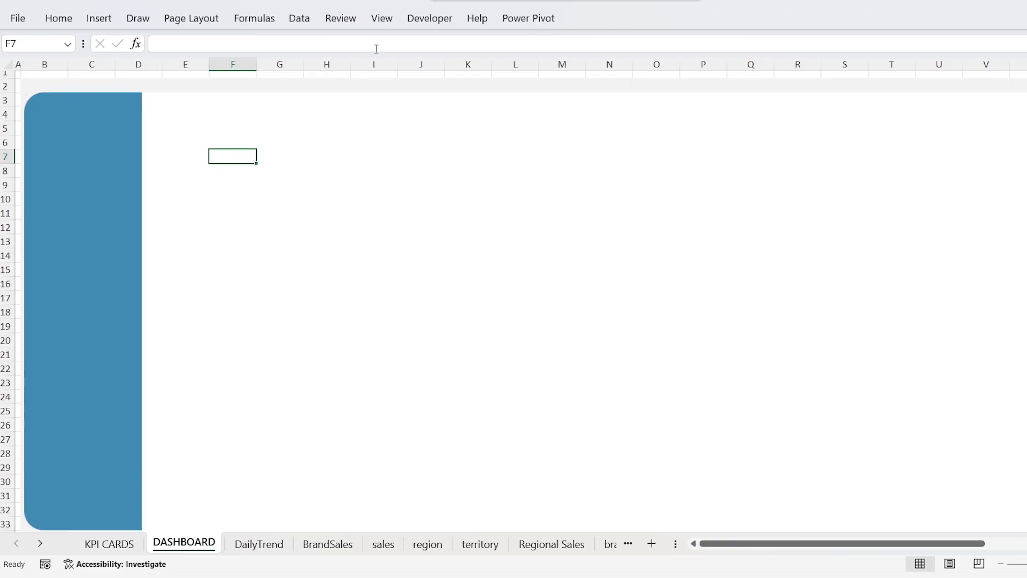
Step: Turn off the gridlines on the DASHBOARD sheet and save the workbook
{"action": "left_click", "coordinate": [390, 27]}
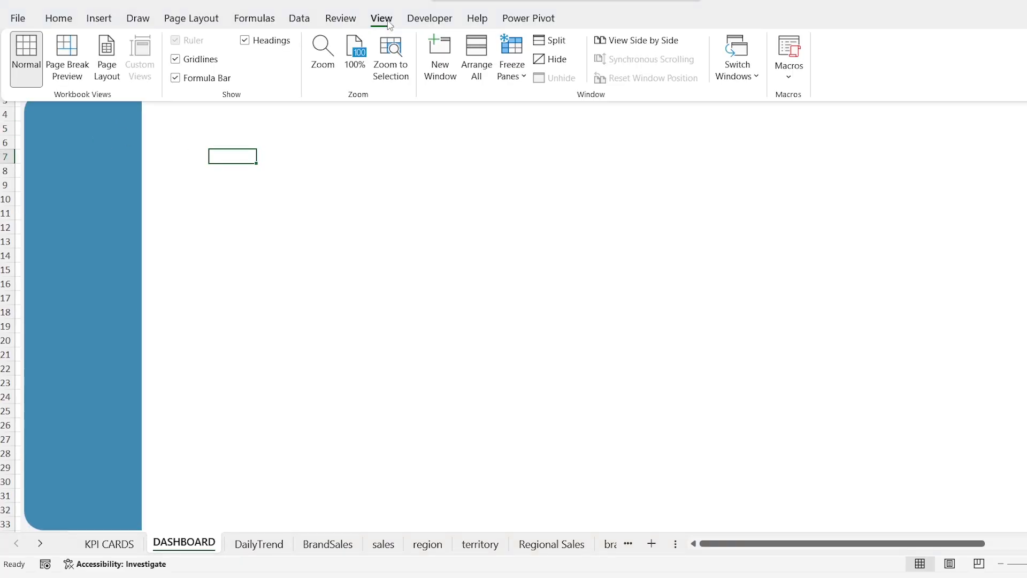
{"action": "left_click", "coordinate": [168, 141]}
{"action": "left_click", "coordinate": [175, 111]}
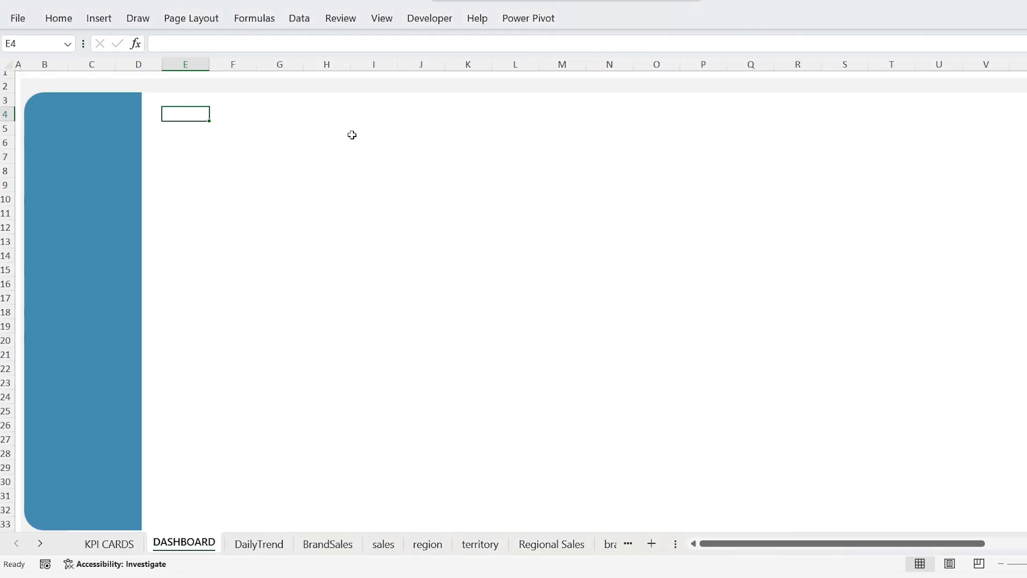
{"action": "key", "text": "ctrl+s"}
Step: Insert a text box reading Summary beside the blue side panel, around cell E6
{"action": "left_click", "coordinate": [99, 18]}
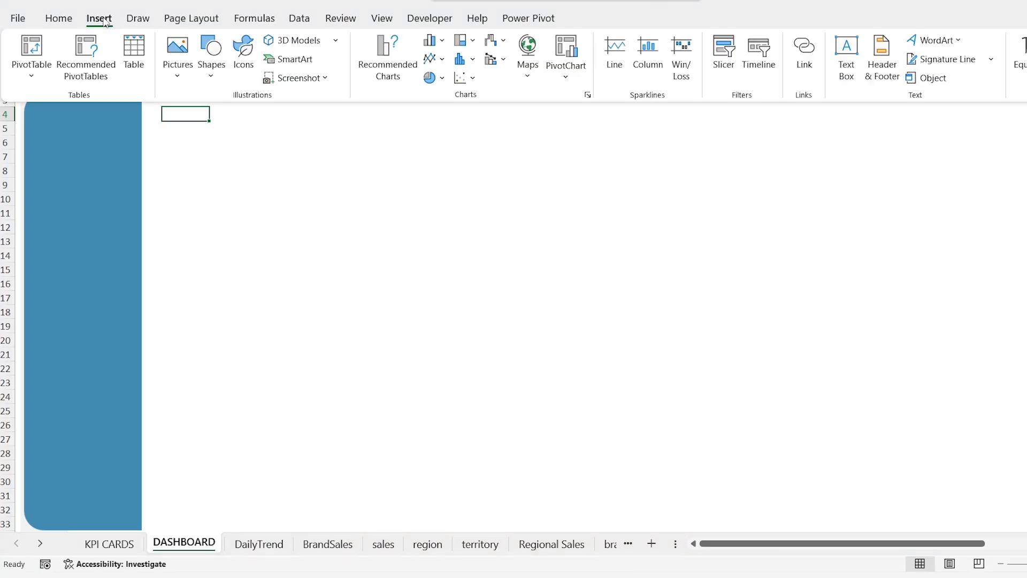
{"action": "left_click", "coordinate": [846, 74]}
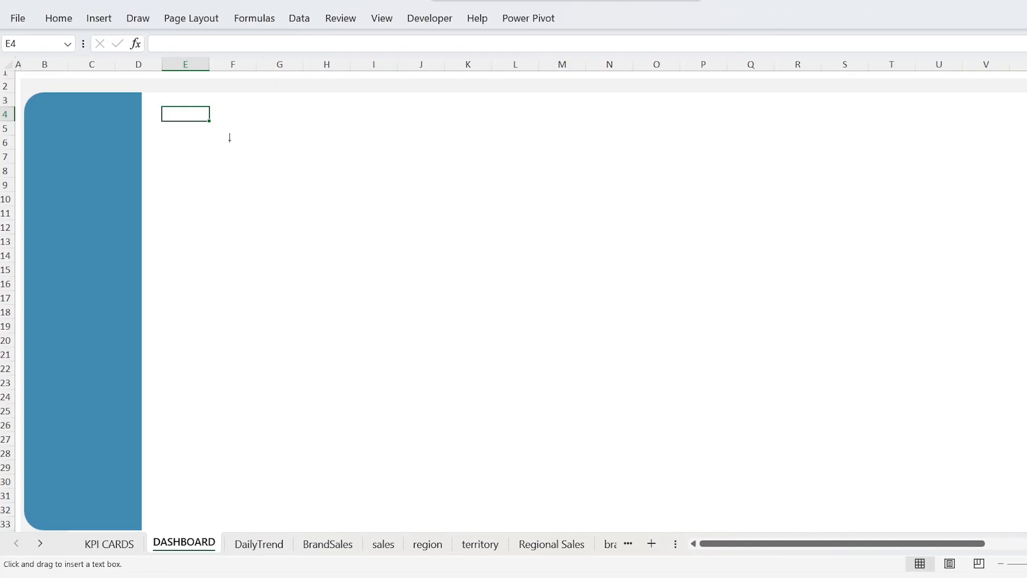
{"action": "left_click", "coordinate": [199, 139]}
{"action": "type", "text": "Summary"}
Step: Format the Summary text as Arial, size 14
{"action": "key", "text": "ctrl+a"}
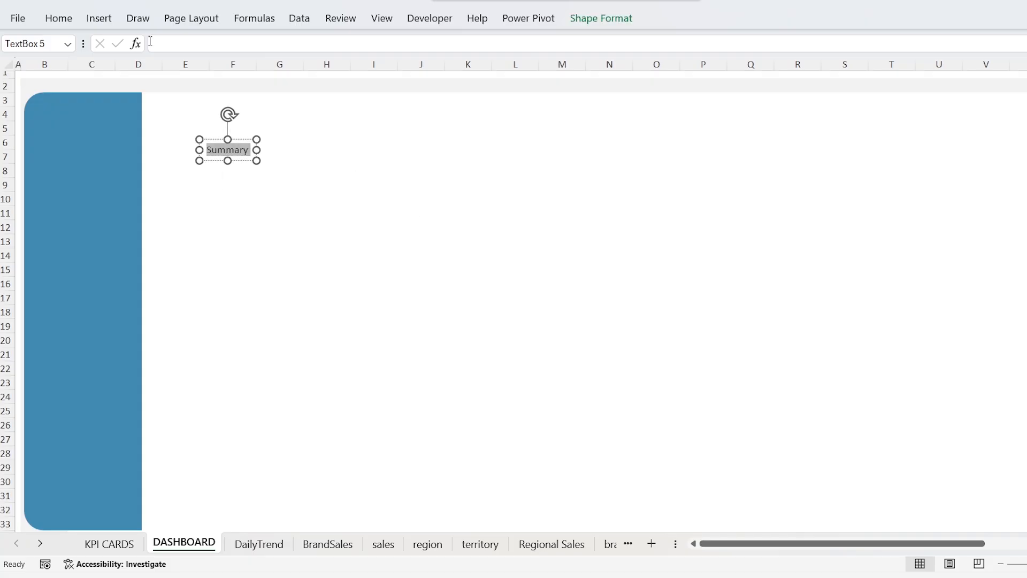
{"action": "left_click", "coordinate": [58, 19]}
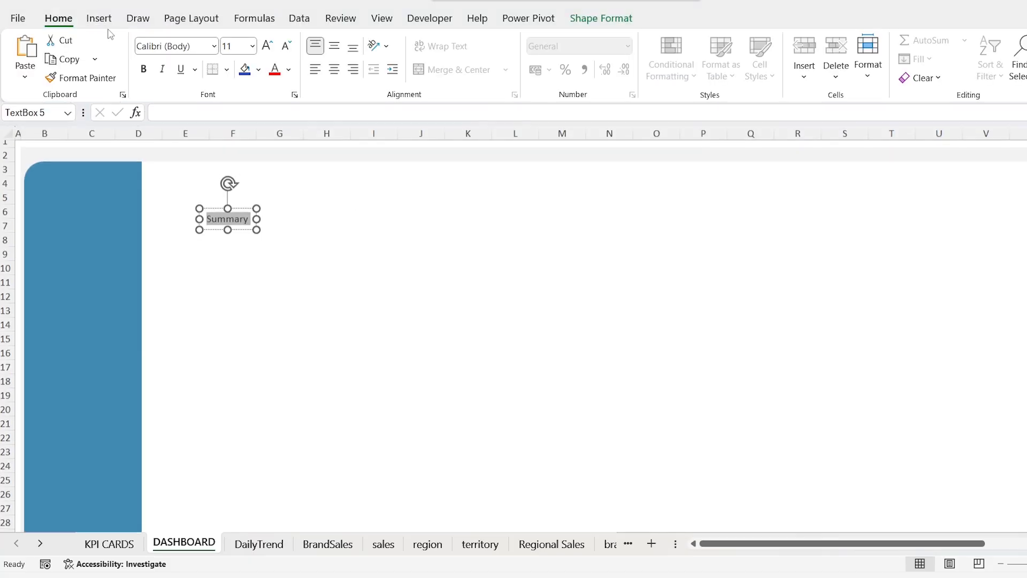
{"action": "left_click", "coordinate": [235, 46]}
{"action": "type", "text": "14"}
{"action": "key", "text": "Return"}
{"action": "left_click", "coordinate": [194, 46]}
{"action": "type", "text": "Ari"}
{"action": "key", "text": "Return"}
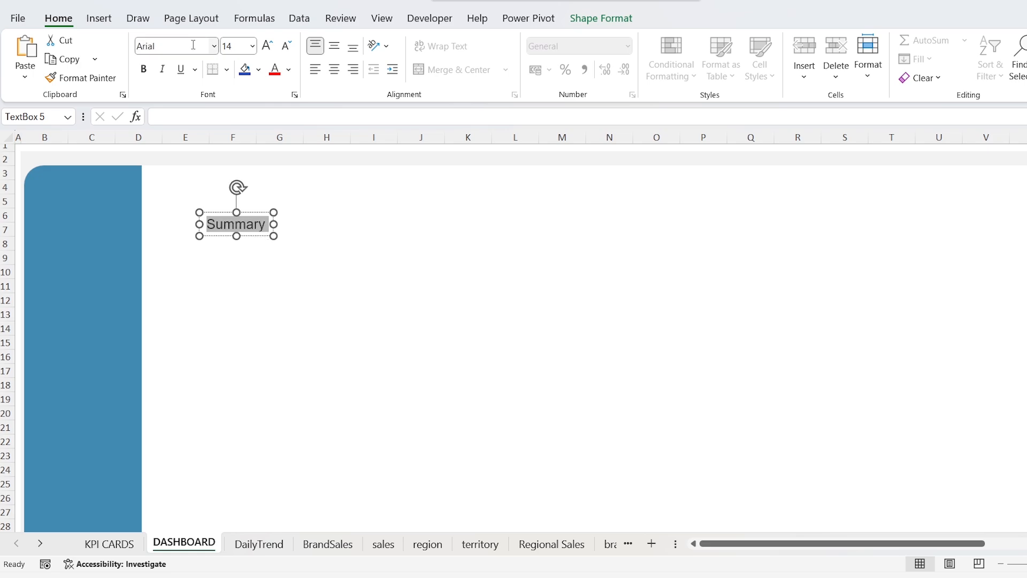
Step: Fit the Summary text box to the side panel's width at rows 6 to 8, centre its text both ways and make it bold
{"action": "left_click_drag", "start_coordinate": [246, 212], "coordinate": [25, 223]}
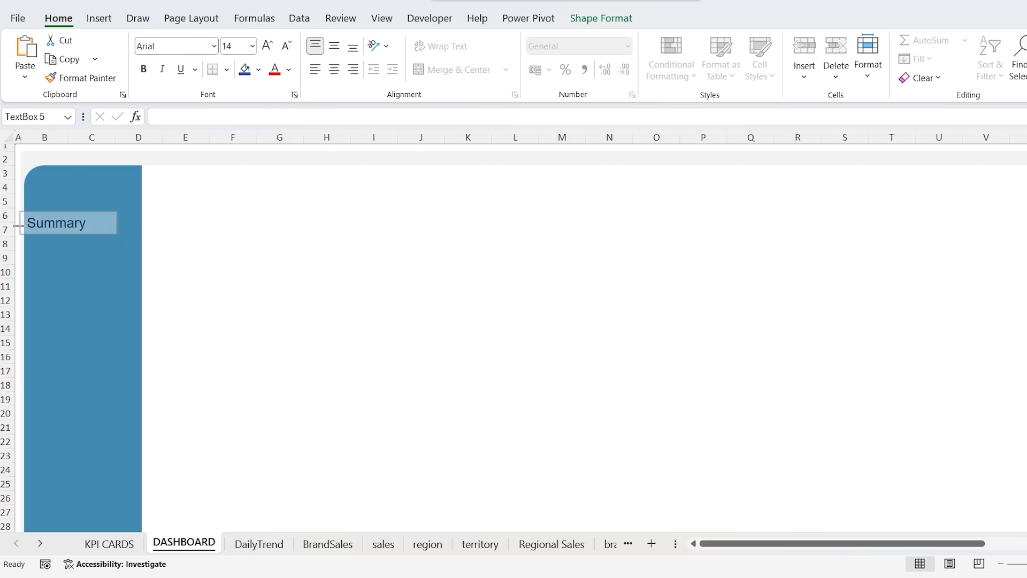
{"action": "left_click_drag", "start_coordinate": [118, 223], "coordinate": [84, 250]}
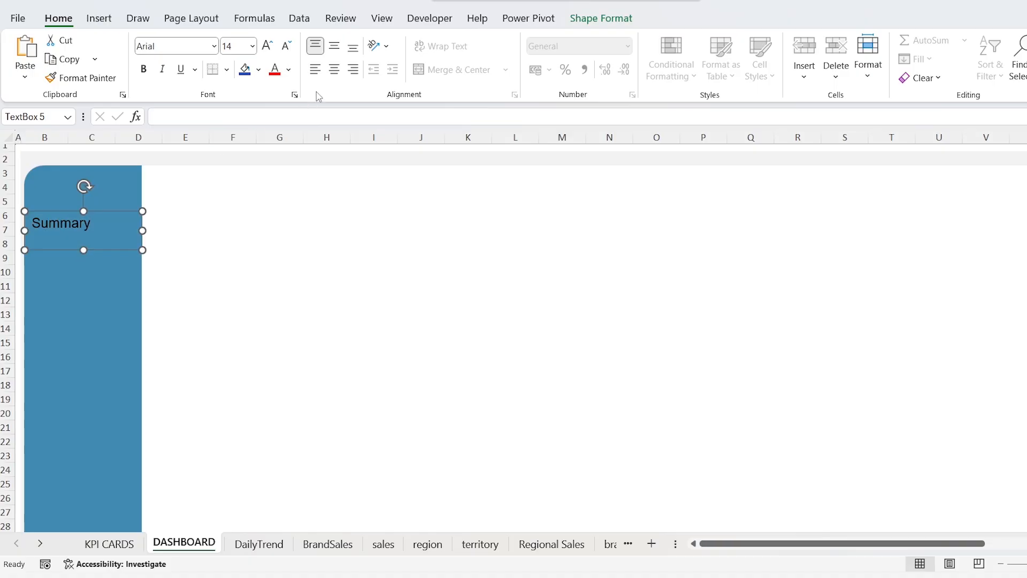
{"action": "left_click", "coordinate": [334, 69]}
{"action": "left_click", "coordinate": [334, 46]}
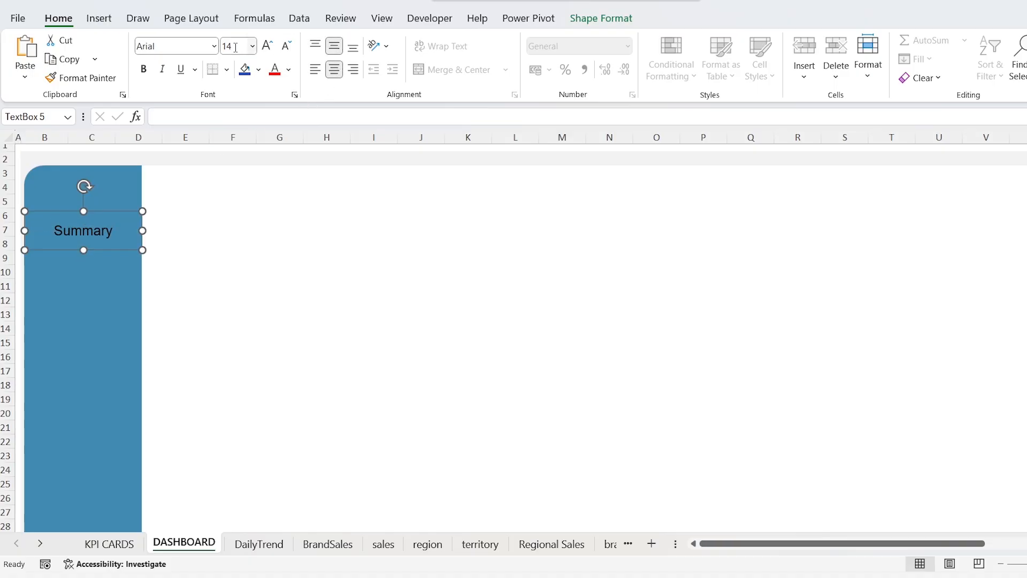
{"action": "left_click", "coordinate": [143, 69]}
Step: Duplicate the Summary text box, place the copy below it at rows 11 to 13 and change its text to Regional Sales
{"action": "key", "text": "ctrl+d"}
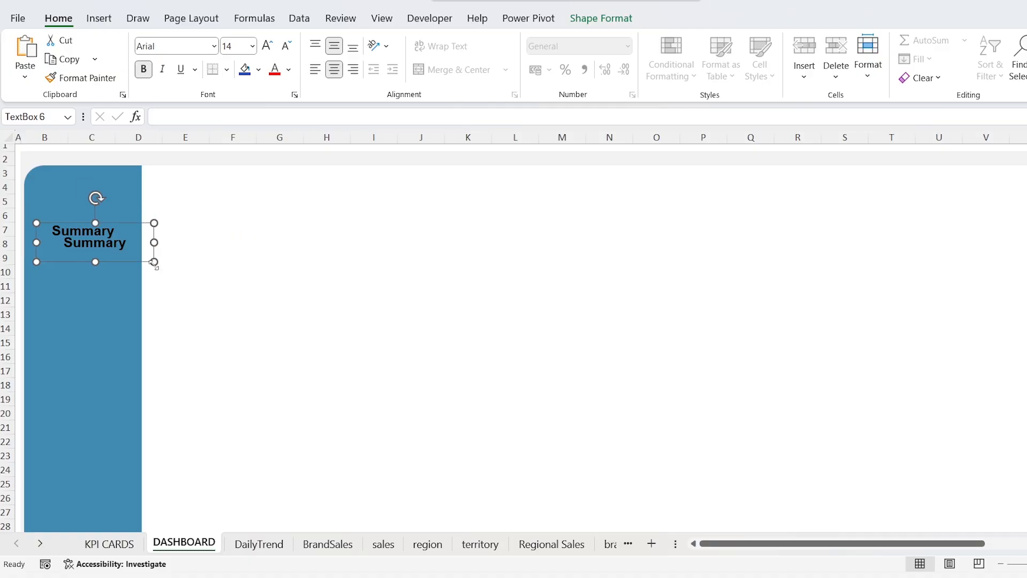
{"action": "left_click_drag", "start_coordinate": [128, 262], "coordinate": [109, 316]}
{"action": "left_click", "coordinate": [107, 308]}
{"action": "key", "text": "ctrl+a"}
{"action": "type", "text": "Regional Sales"}
Step: Duplicate the Regional Sales text box, place the copy below it at rows 15 to 17 and change its text to Territory Sales
{"action": "left_click", "coordinate": [111, 278]}
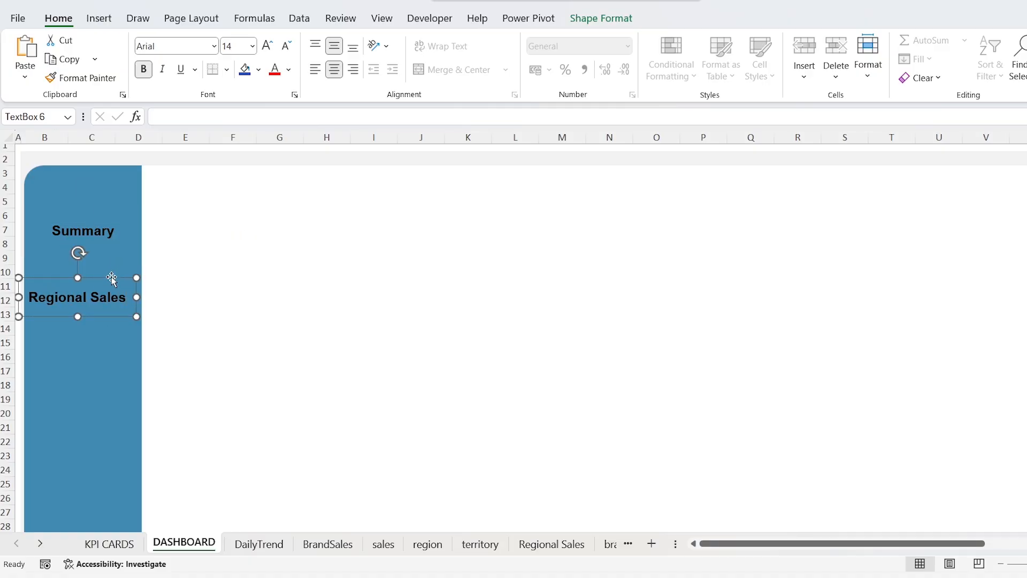
{"action": "key", "text": "ctrl+d"}
{"action": "left_click_drag", "start_coordinate": [115, 329], "coordinate": [114, 355]}
{"action": "key", "text": "ctrl+F1"}
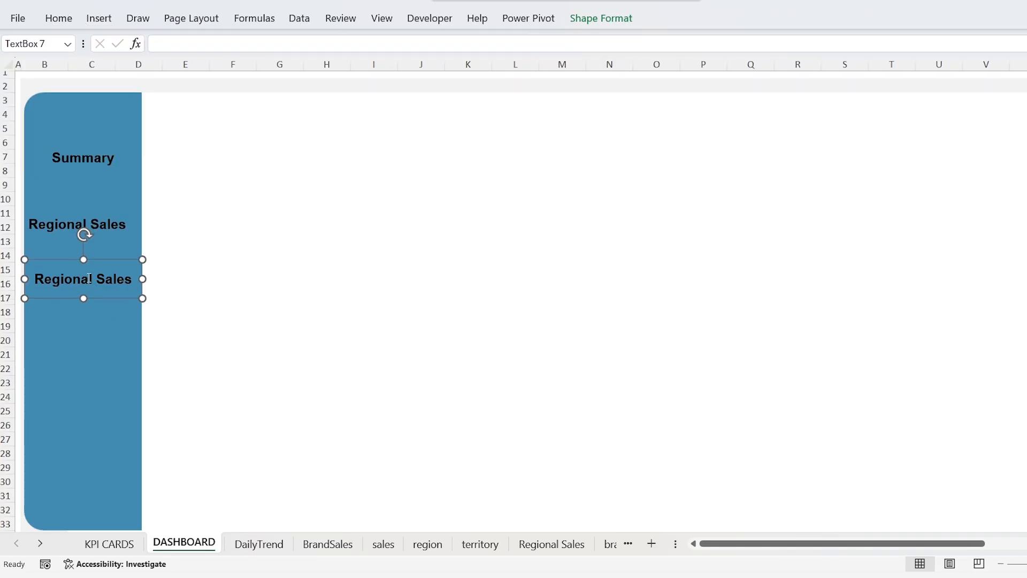
{"action": "key", "text": "ctrl+BackSpace"}
{"action": "type", "text": "Territory"}
Step: Add another copy of the label below Territory Sales at rows 19 to 21 and change its text to Brand Sales
{"action": "left_click_drag", "start_coordinate": [120, 297], "coordinate": [106, 340]}
{"action": "key", "text": "ctrl+a"}
{"action": "type", "text": "Brand Sales"}
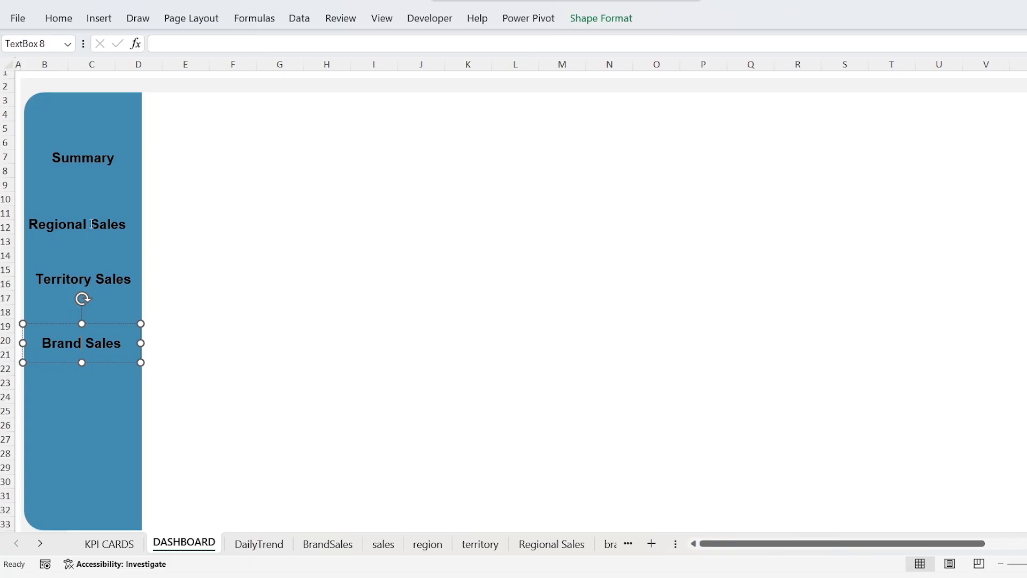
Step: Align the Summary, Regional Sales, Territory Sales and Brand Sales labels to the left and distribute them vertically
{"action": "left_click", "coordinate": [95, 162]}
{"action": "left_click", "coordinate": [95, 222], "text": "shift"}
{"action": "left_click", "coordinate": [104, 282], "text": "shift"}
{"action": "left_click", "coordinate": [97, 344], "text": "shift"}
{"action": "left_click", "coordinate": [602, 24]}
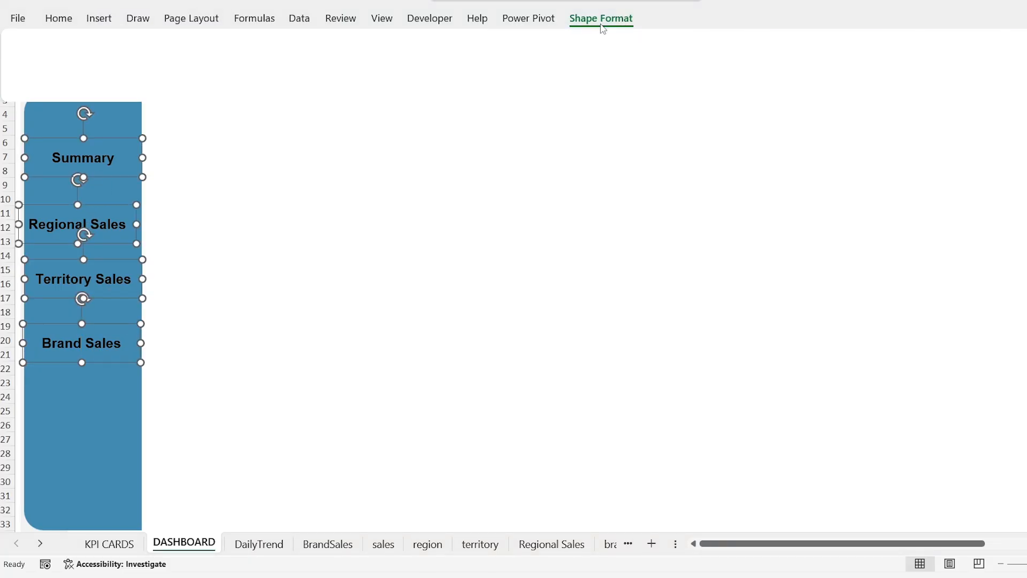
{"action": "left_click", "coordinate": [902, 44]}
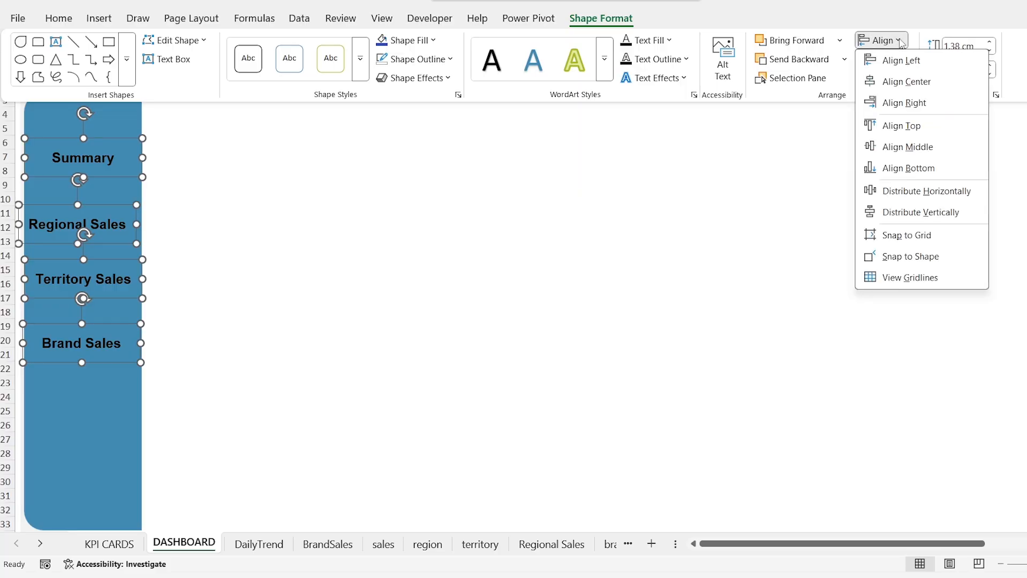
{"action": "left_click", "coordinate": [901, 61]}
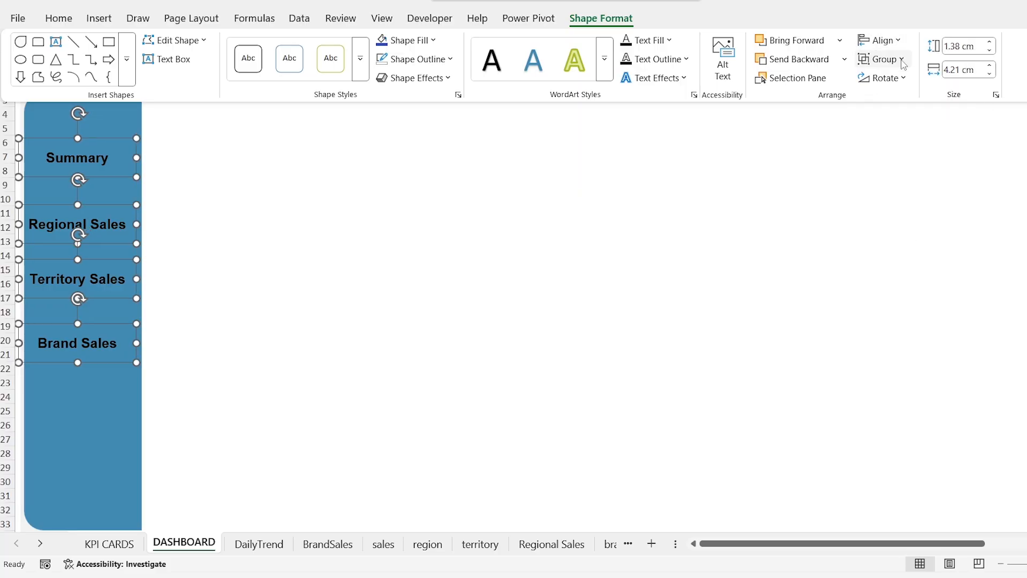
{"action": "left_click", "coordinate": [902, 39]}
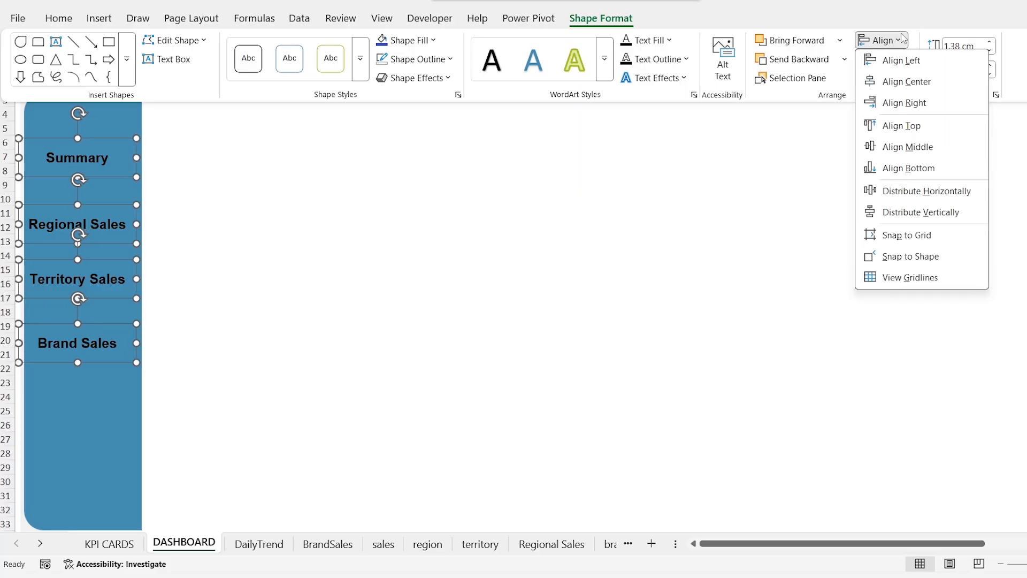
{"action": "left_click", "coordinate": [934, 216]}
Step: Give the Summary label a white fill and remove its outline
{"action": "left_click", "coordinate": [102, 145]}
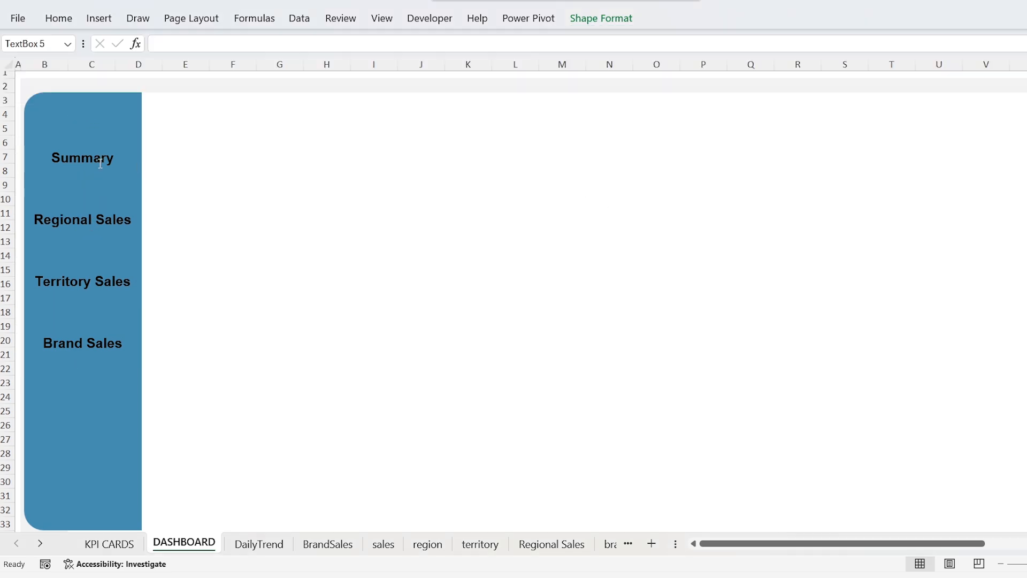
{"action": "left_click", "coordinate": [595, 18]}
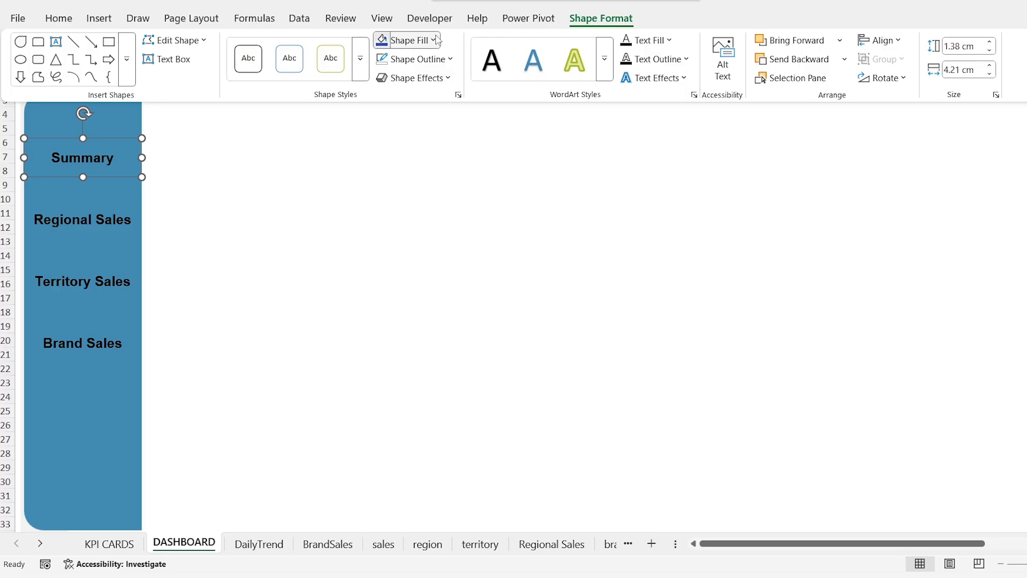
{"action": "left_click", "coordinate": [431, 40]}
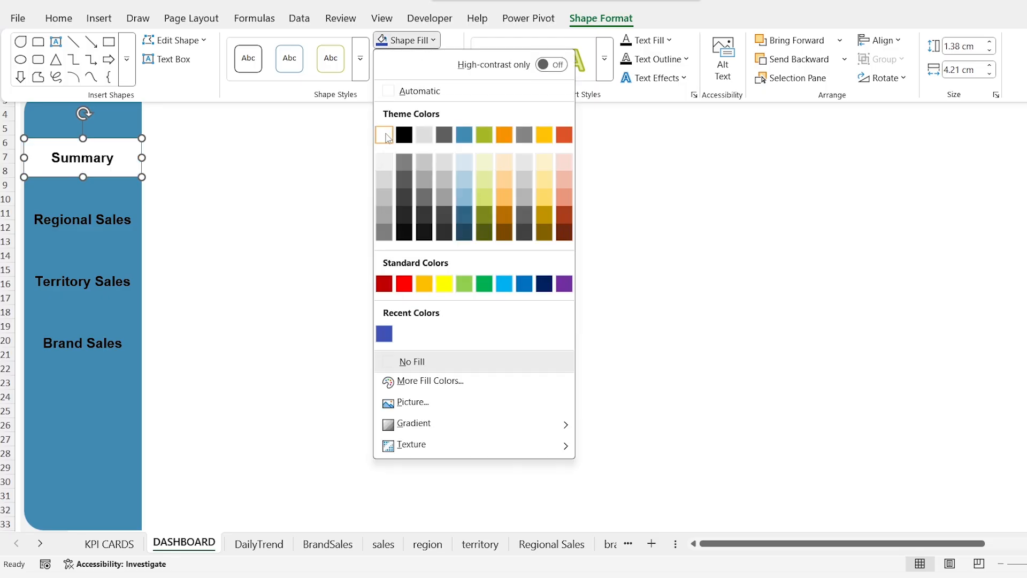
{"action": "left_click", "coordinate": [388, 138]}
{"action": "left_click", "coordinate": [415, 59]}
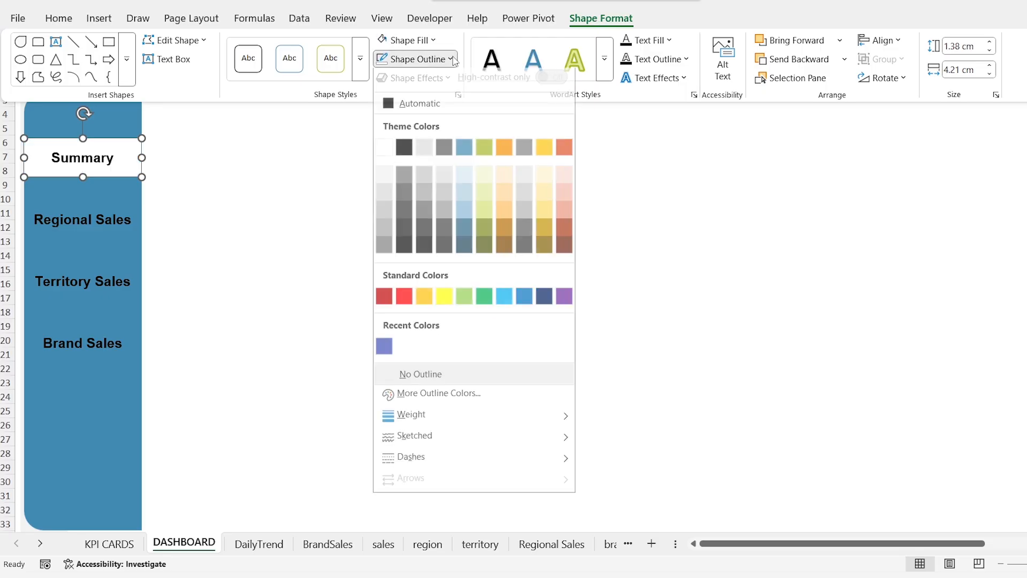
{"action": "left_click", "coordinate": [450, 383]}
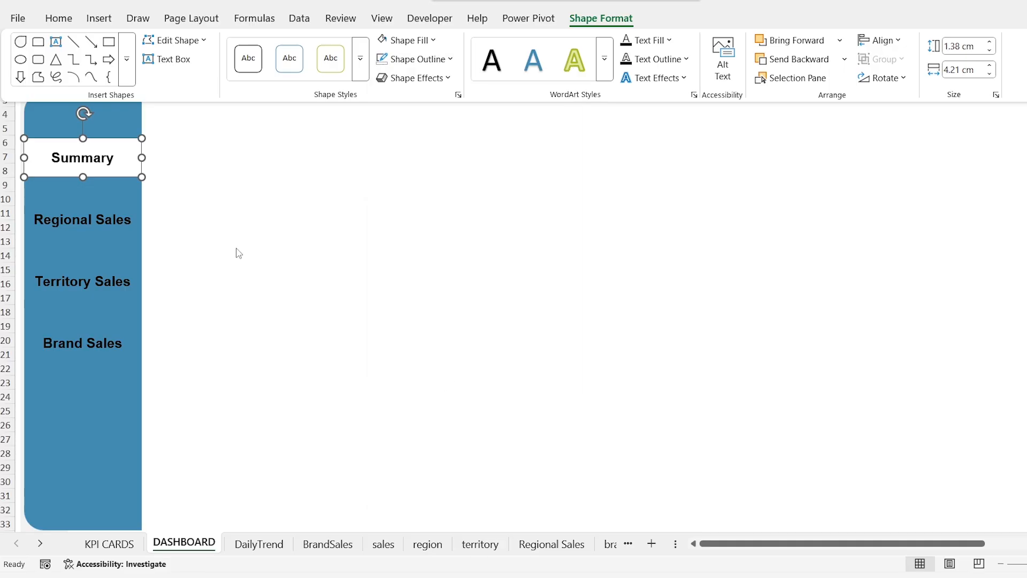
Step: Set the font colour of the Regional Sales, Territory Sales and Brand Sales labels to white
{"action": "left_click", "coordinate": [113, 218]}
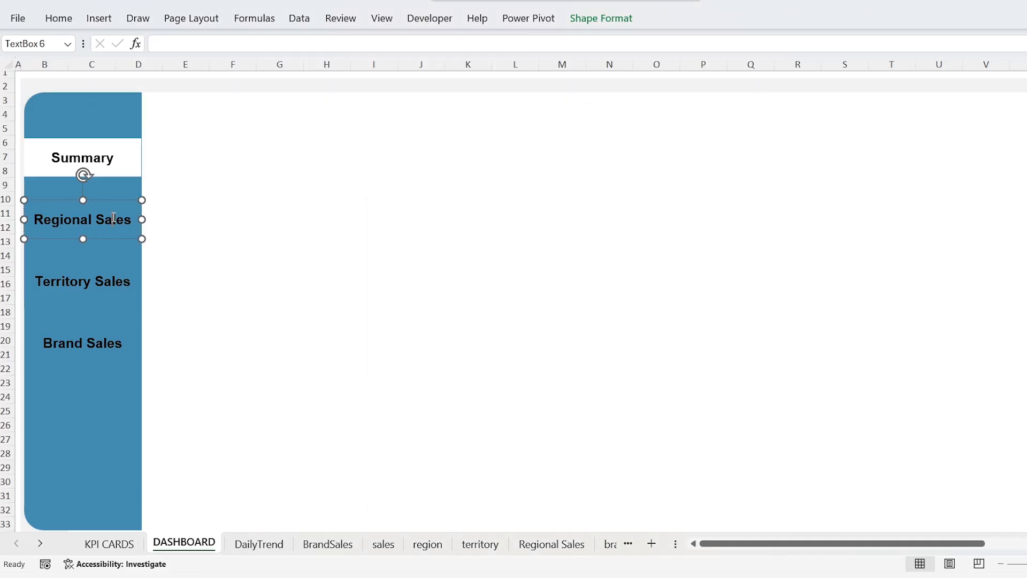
{"action": "left_click", "coordinate": [100, 279], "text": "shift"}
{"action": "left_click", "coordinate": [98, 336], "text": "shift"}
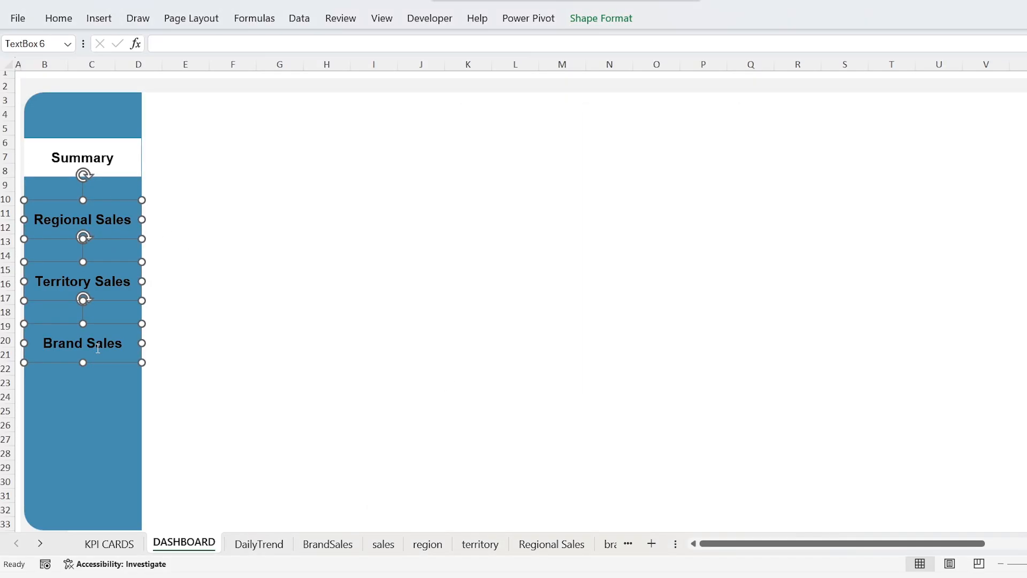
{"action": "left_click", "coordinate": [59, 19]}
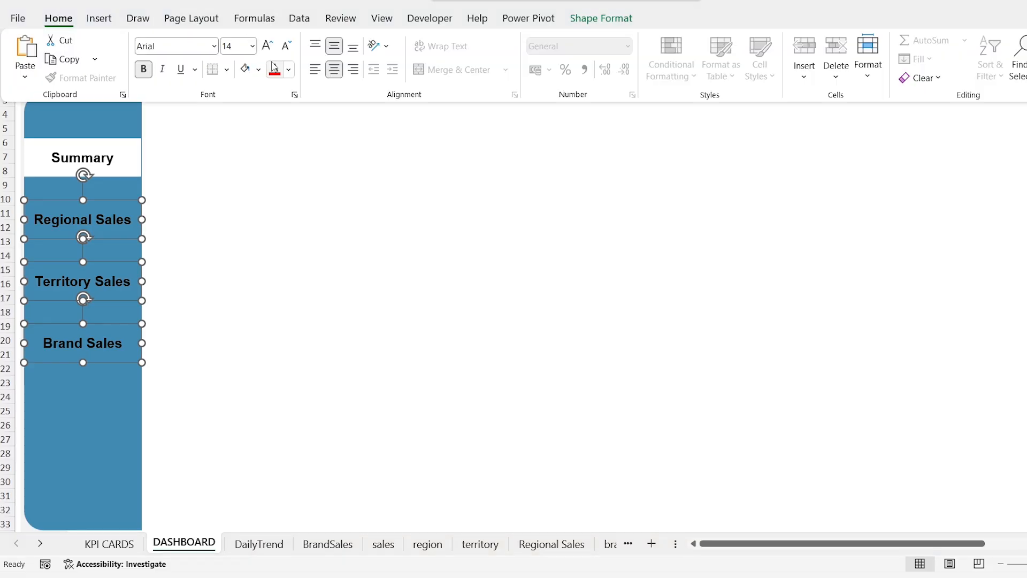
{"action": "left_click", "coordinate": [289, 70]}
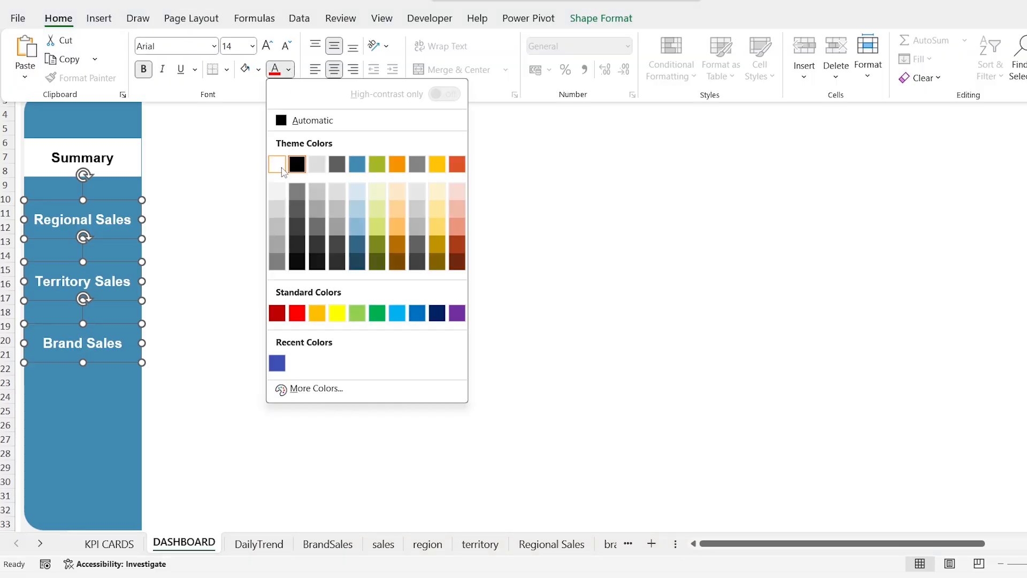
{"action": "left_click", "coordinate": [278, 165]}
Step: Widen the Summary label slightly past the side panel's edge and move all four labels down until Summary sits at rows 10 to 12
{"action": "left_click", "coordinate": [123, 157]}
{"action": "left_click", "coordinate": [104, 222], "text": "shift"}
{"action": "left_click", "coordinate": [102, 279], "text": "shift"}
{"action": "left_click", "coordinate": [100, 341], "text": "shift"}
{"action": "key", "text": "Down"}
{"action": "key", "text": "Down"}
{"action": "key", "text": "Down"}
{"action": "key", "text": "Down"}
{"action": "key", "text": "Down"}
{"action": "key", "text": "Down"}
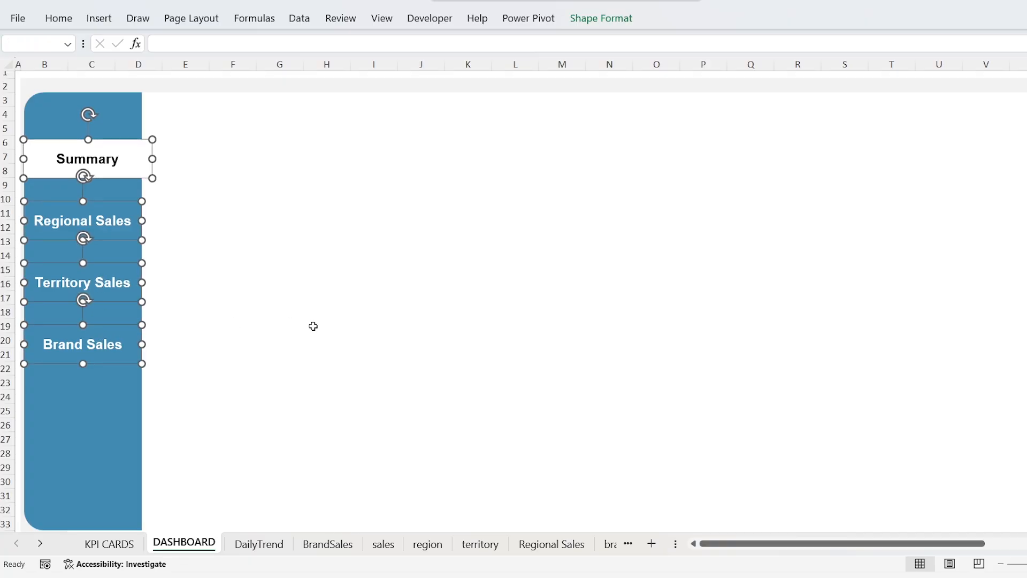
{"action": "key", "text": "Down"}
{"action": "key", "text": "Down"}
{"action": "key", "text": "Down"}
{"action": "key", "text": "Down"}
{"action": "key", "text": "Down"}
{"action": "key", "text": "Down"}
{"action": "key", "text": "Down"}
{"action": "key", "text": "Down"}
{"action": "key", "text": "Down"}
{"action": "key", "text": "Down"}
{"action": "key", "text": "Down"}
{"action": "key", "text": "Down"}
{"action": "key", "text": "Down"}
{"action": "key", "text": "Down"}
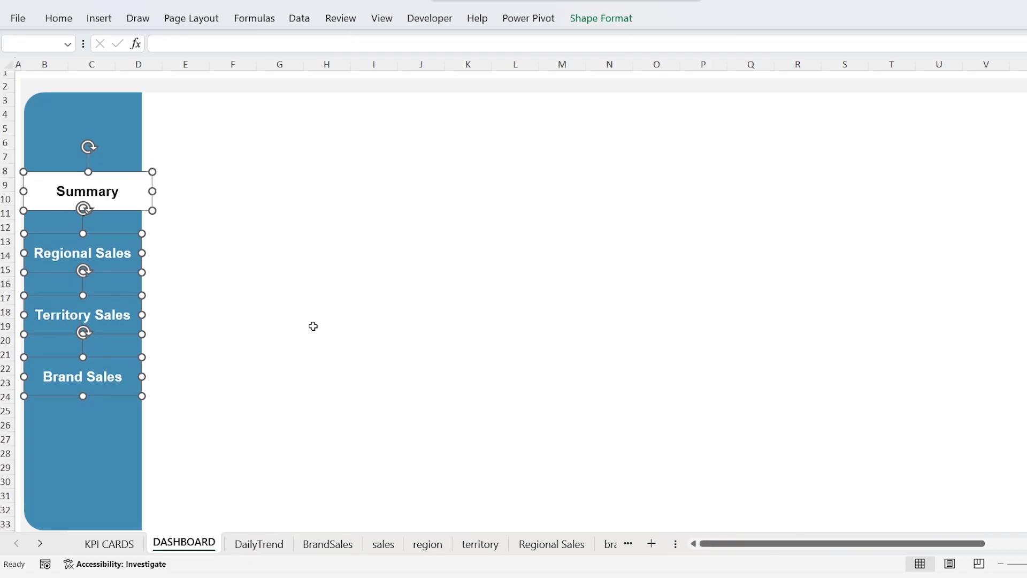
{"action": "left_click", "coordinate": [273, 278]}
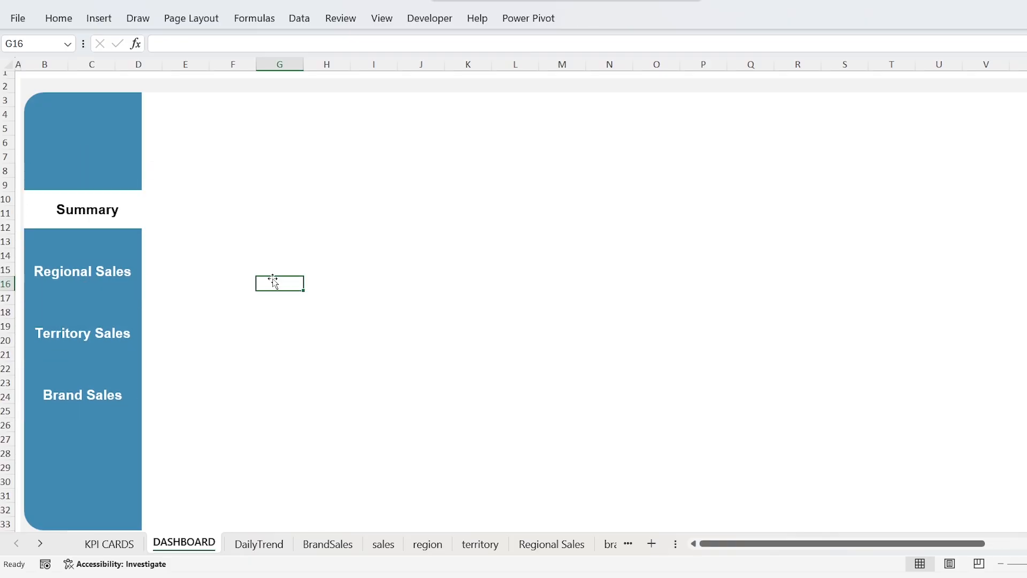
Step: Insert a default-size rectangle with rounded diagonal corners, starting at cell E5 beside the side panel
{"action": "left_click", "coordinate": [165, 124]}
{"action": "left_click", "coordinate": [99, 19]}
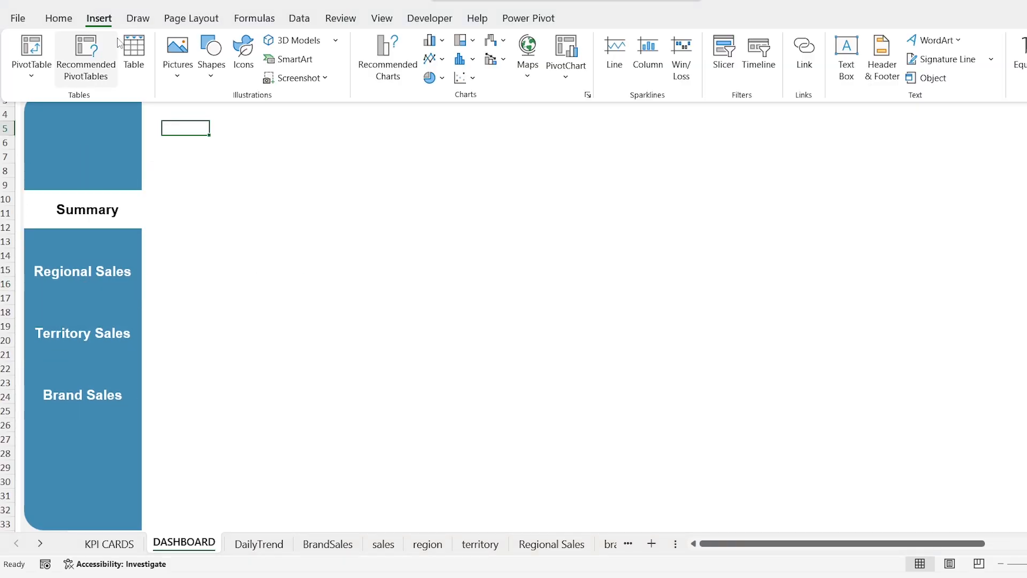
{"action": "left_click", "coordinate": [205, 85]}
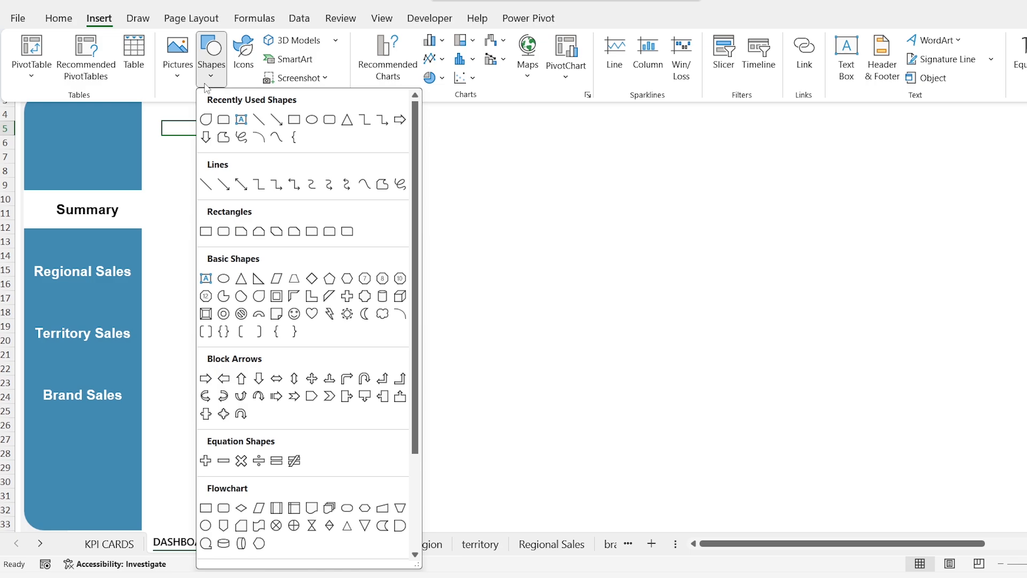
{"action": "left_click", "coordinate": [351, 237]}
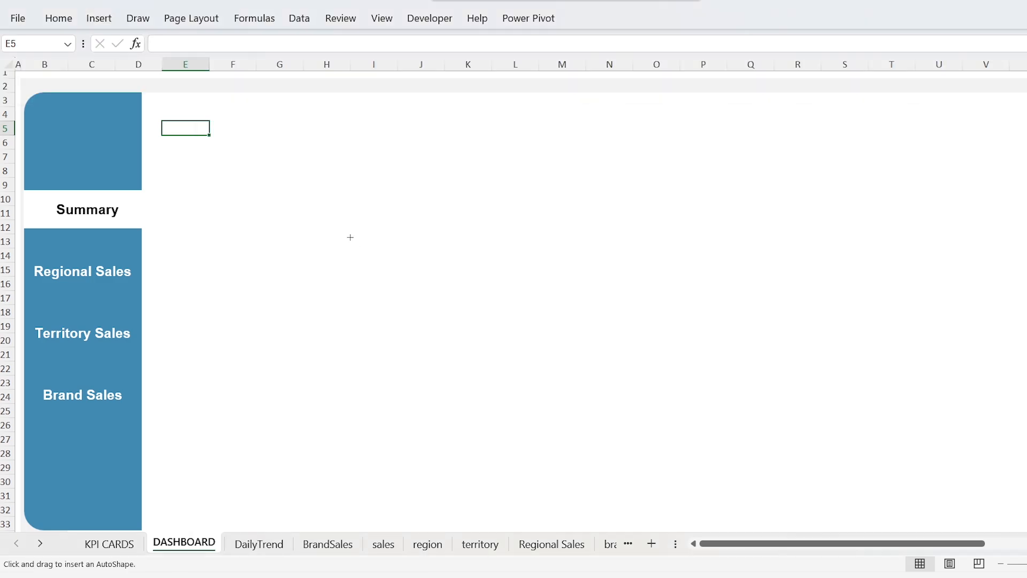
{"action": "left_click", "coordinate": [188, 127]}
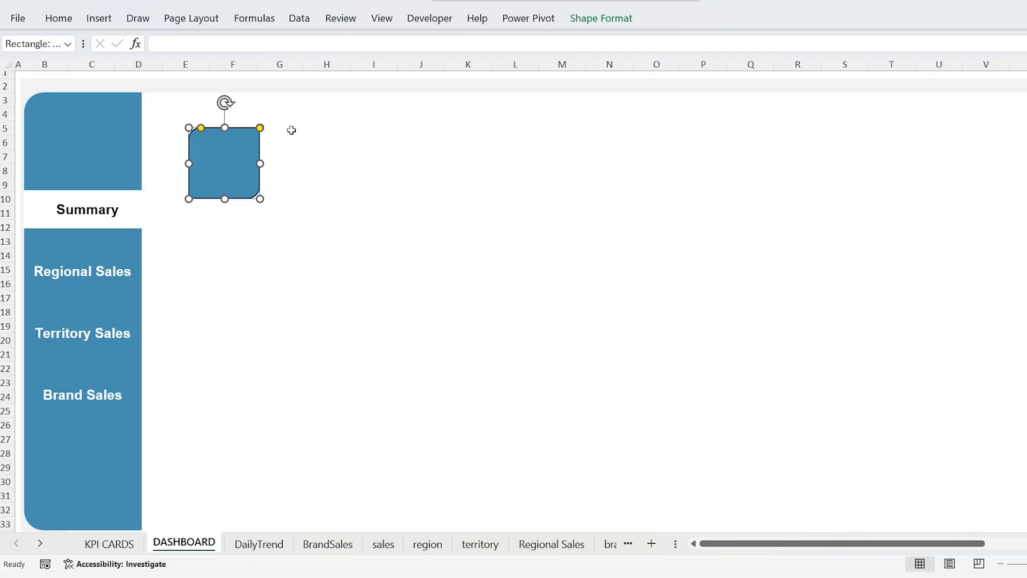
Step: Fill the new rectangle with the lightest grey theme colour and remove its outline
{"action": "left_click", "coordinate": [589, 20]}
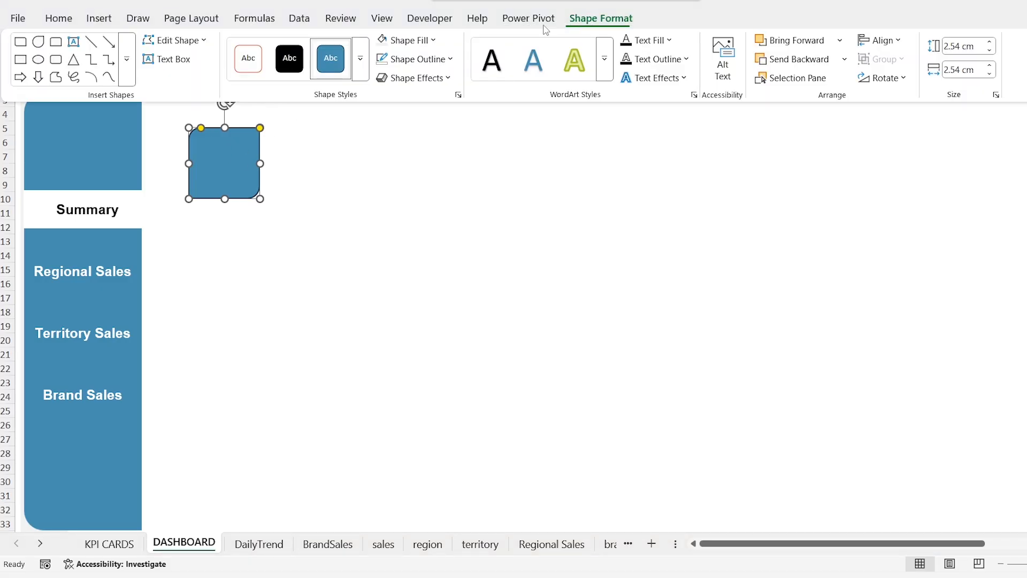
{"action": "left_click", "coordinate": [434, 40]}
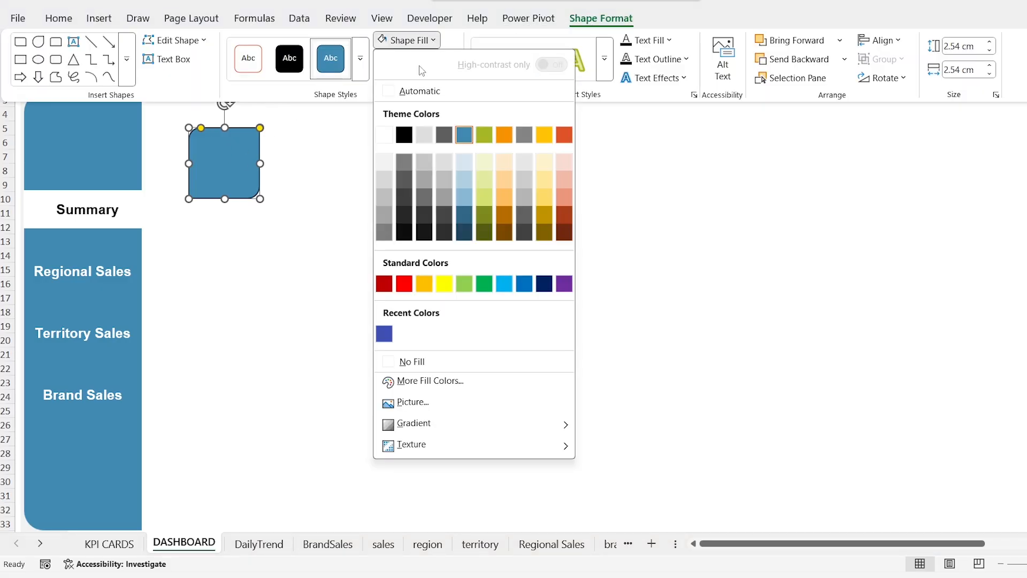
{"action": "left_click", "coordinate": [385, 163]}
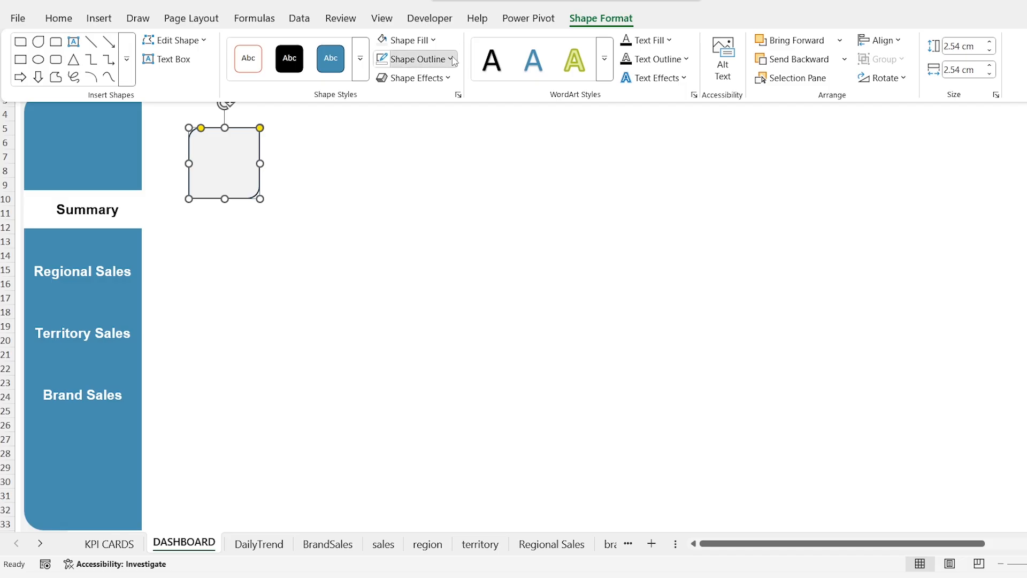
{"action": "left_click", "coordinate": [417, 59]}
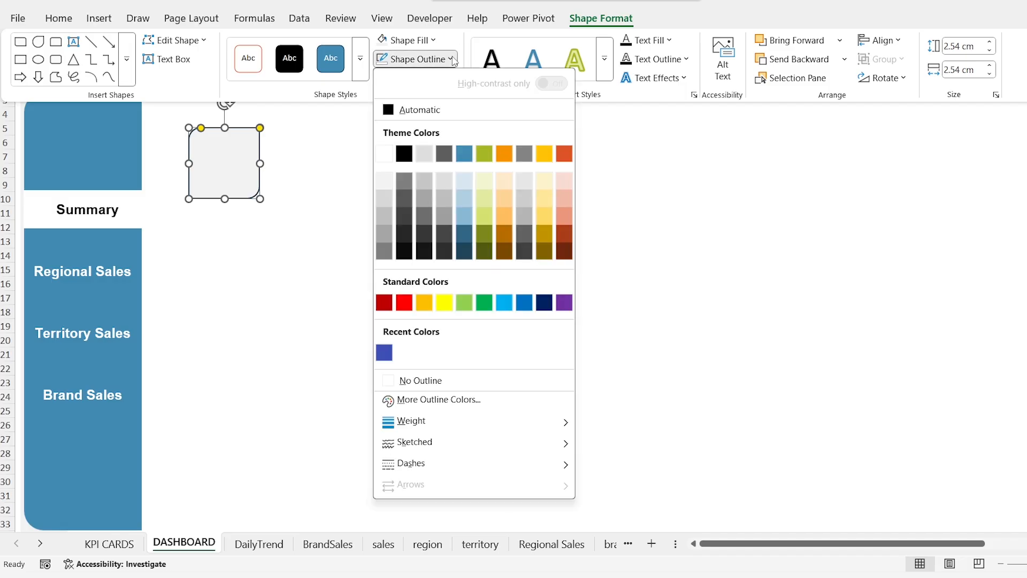
{"action": "left_click", "coordinate": [449, 385]}
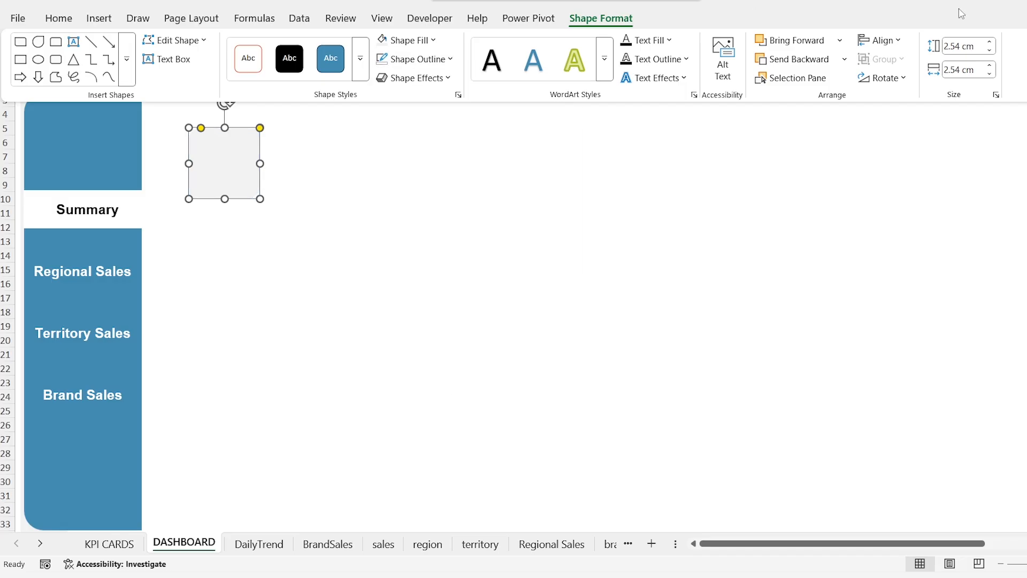
Step: Set the grey rectangle's height to 2 cm and its width to 5 cm
{"action": "left_click", "coordinate": [981, 48]}
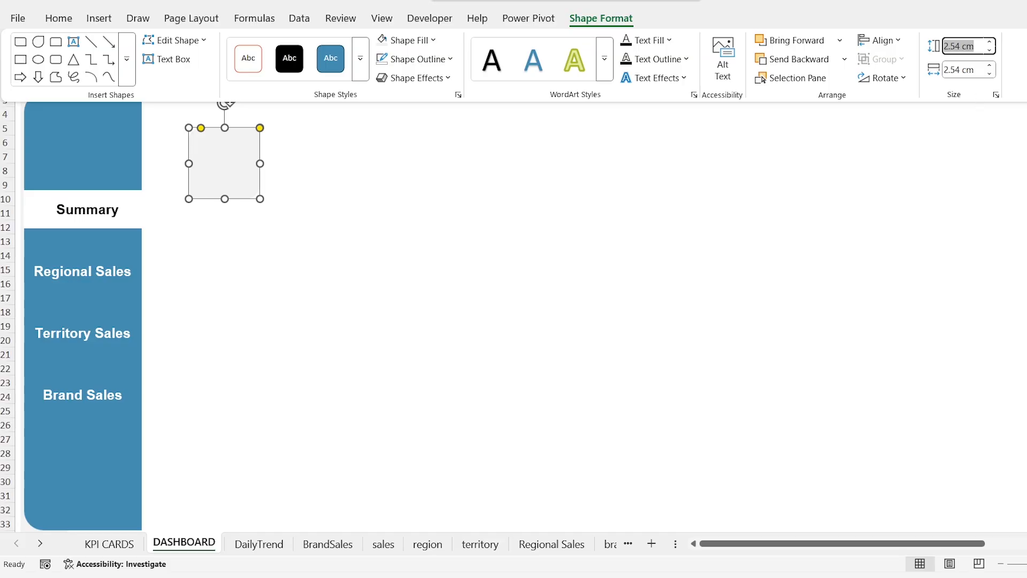
{"action": "type", "text": "2"}
{"action": "key", "text": "Tab"}
{"action": "type", "text": "5"}
{"action": "key", "text": "Return"}
{"action": "left_click", "coordinate": [300, 238]}
Step: Copy the grey card across the sheet to make a row of four and align all four cards to the top
{"action": "left_click_drag", "start_coordinate": [245, 165], "coordinate": [833, 166]}
{"action": "left_click", "coordinate": [523, 133], "text": "shift"}
{"action": "left_click", "coordinate": [433, 150], "text": "shift"}
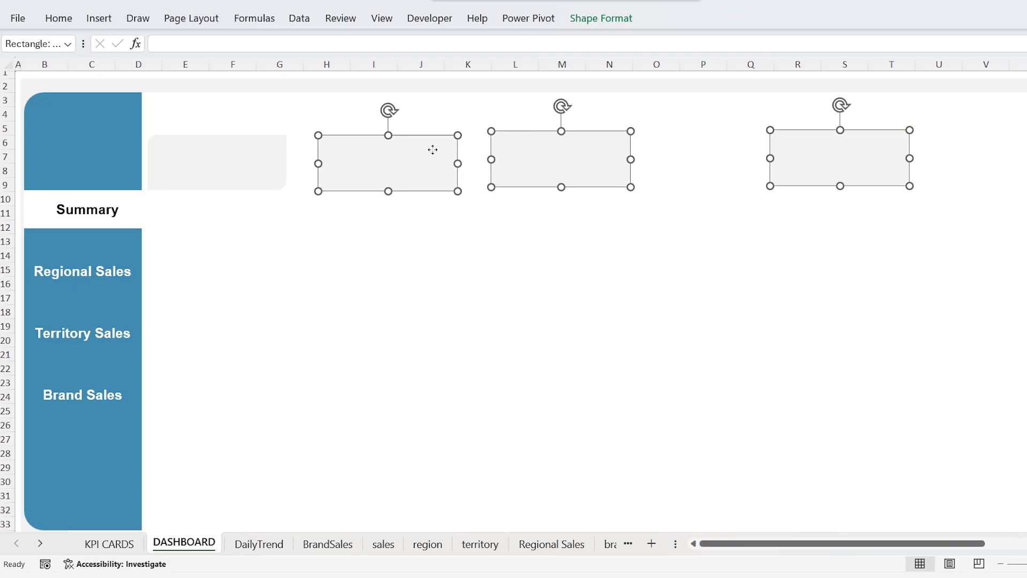
{"action": "left_click", "coordinate": [274, 155], "text": "shift"}
{"action": "left_click", "coordinate": [612, 18]}
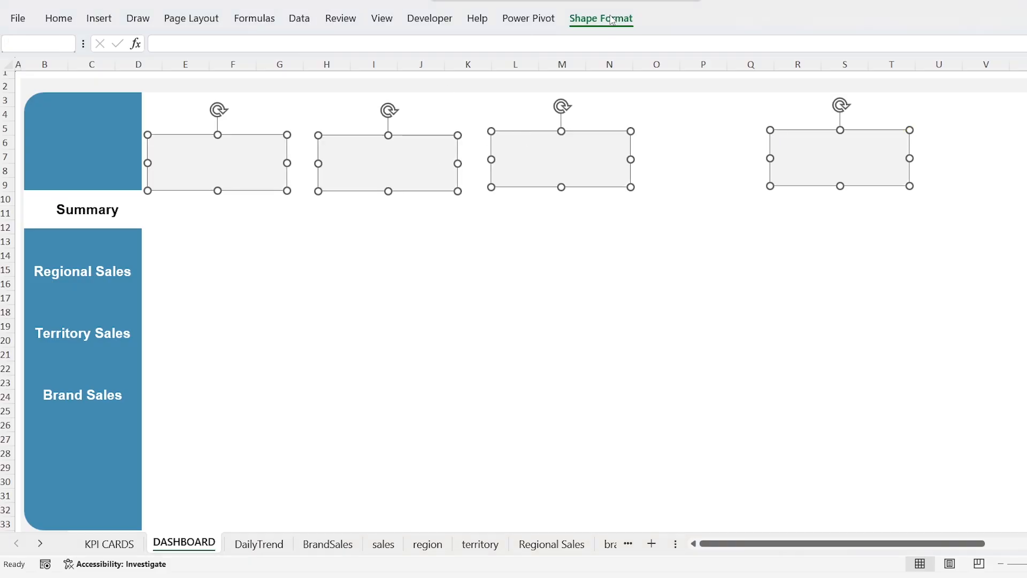
{"action": "left_click", "coordinate": [901, 41]}
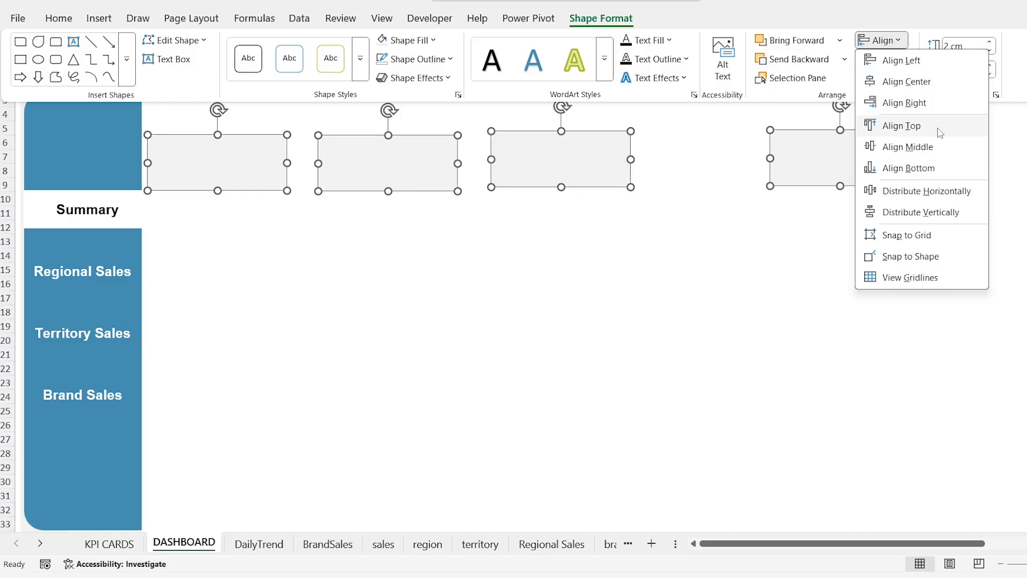
{"action": "left_click", "coordinate": [940, 130]}
Step: Distribute the four grey cards horizontally and move them up to rows 5 to 8
{"action": "left_click", "coordinate": [903, 41]}
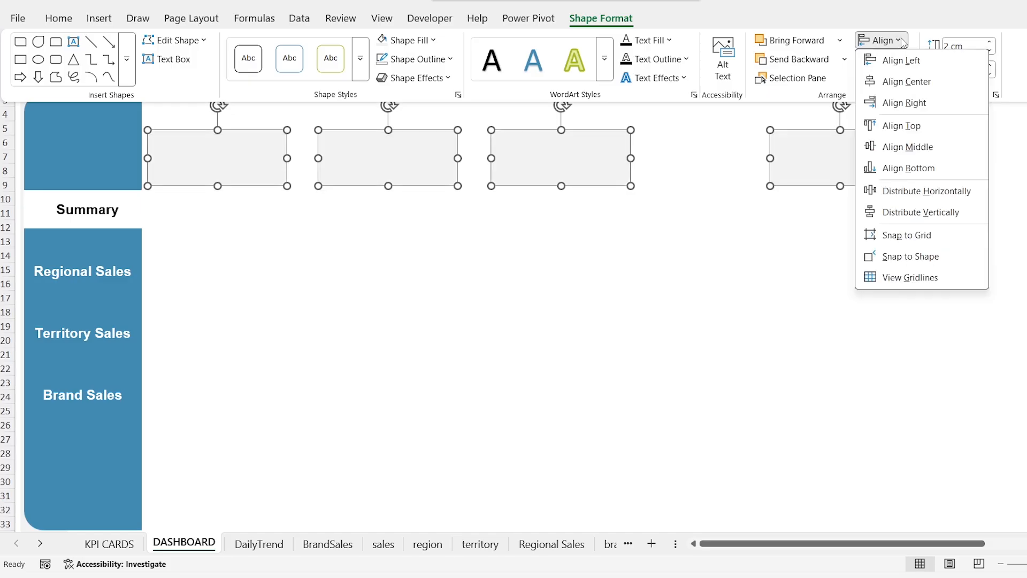
{"action": "left_click", "coordinate": [980, 198]}
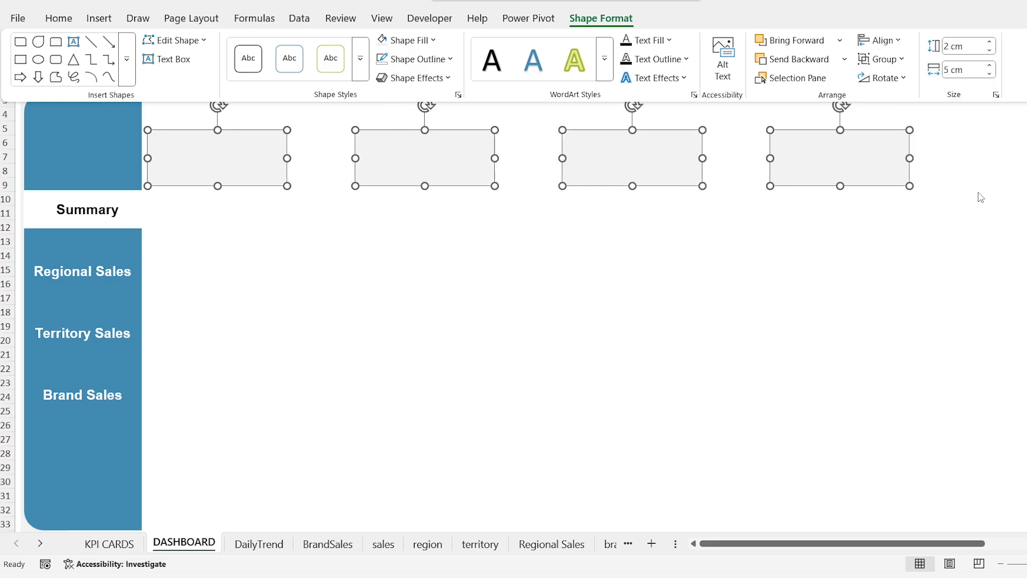
{"action": "left_click", "coordinate": [391, 237]}
{"action": "left_click", "coordinate": [390, 236]}
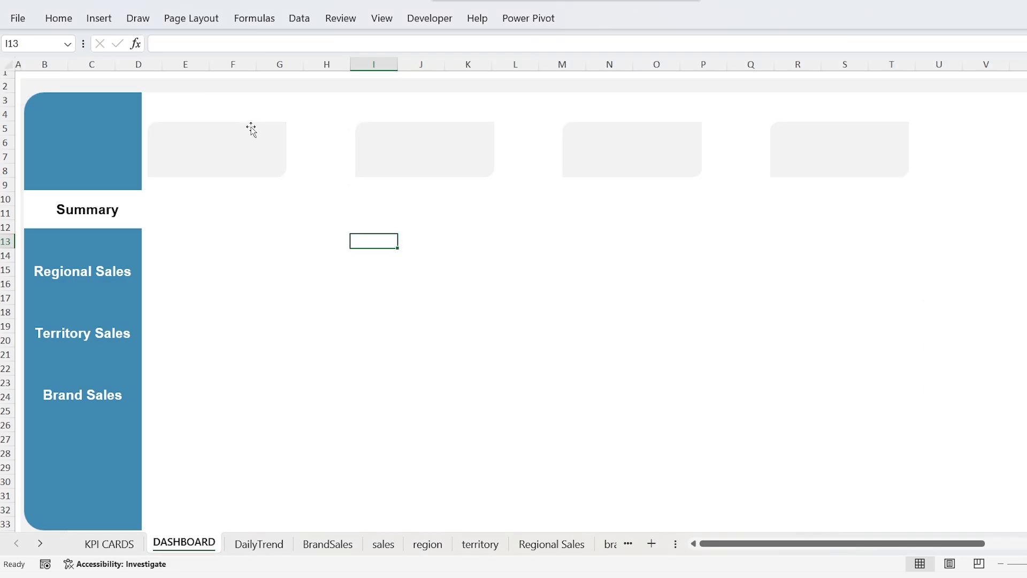
Step: Insert a plain rectangle below the first grey card on the DASHBOARD sheet
{"action": "left_click", "coordinate": [98, 18]}
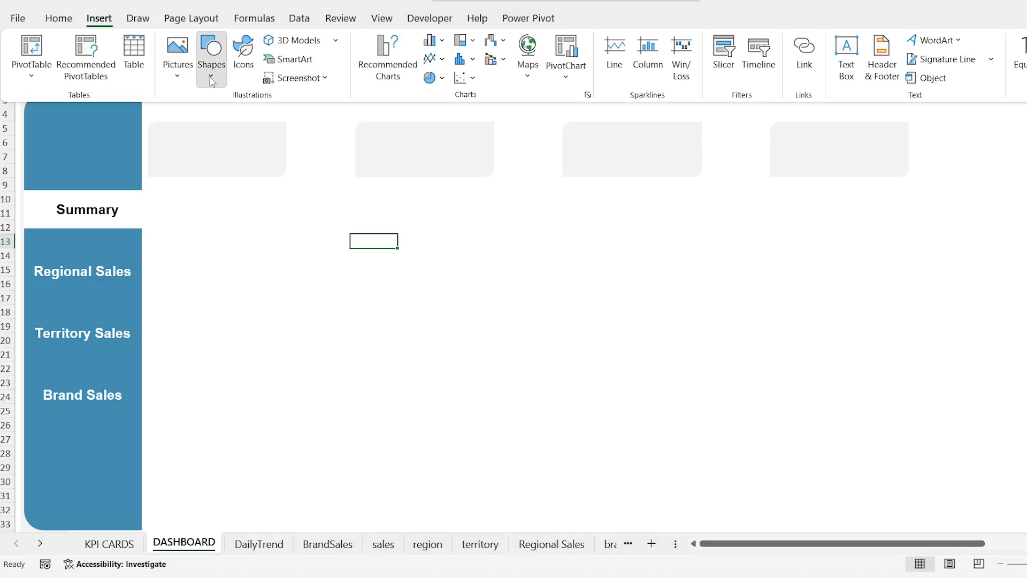
{"action": "left_click", "coordinate": [211, 77]}
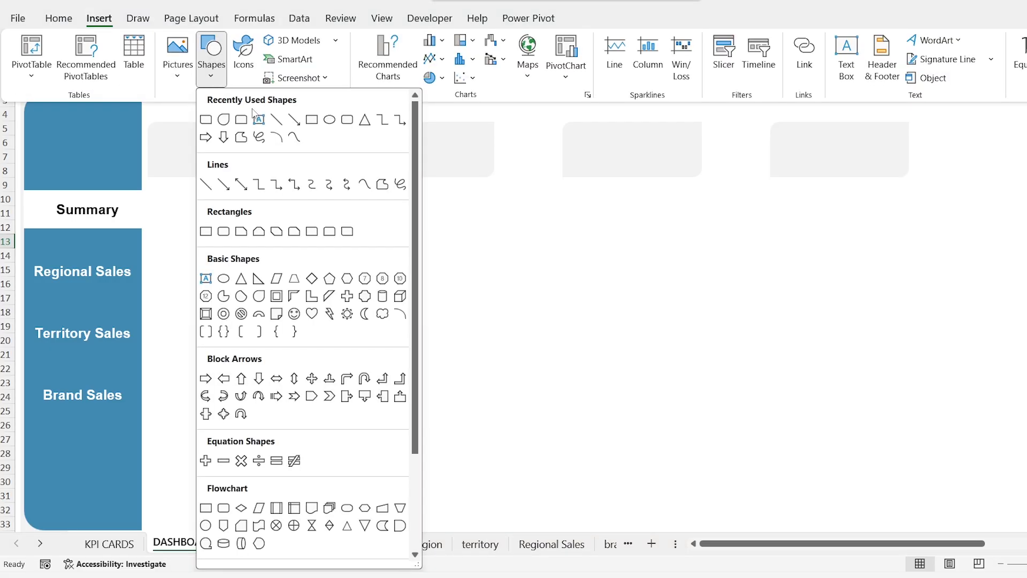
{"action": "left_click", "coordinate": [312, 120]}
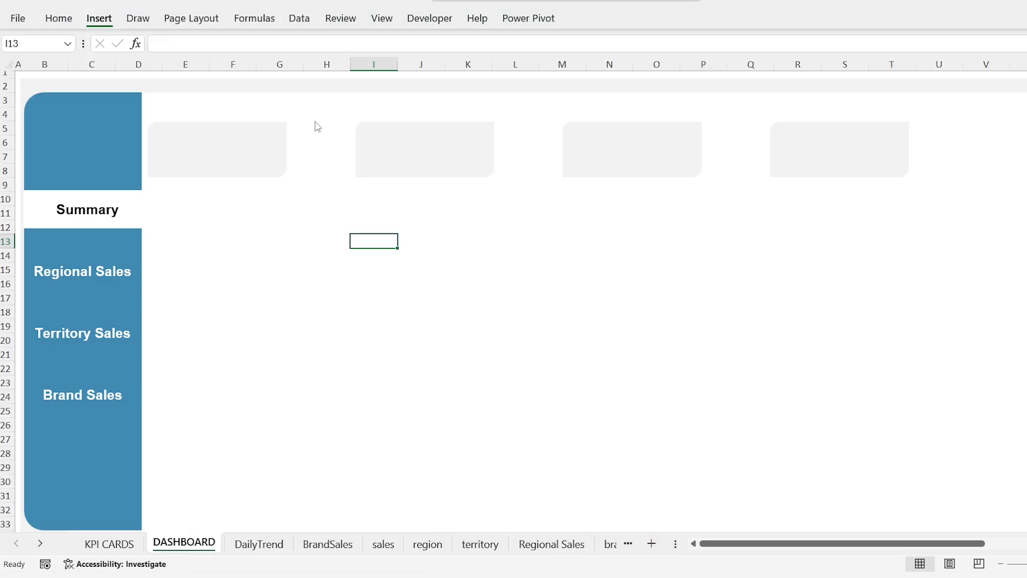
{"action": "left_click", "coordinate": [199, 231]}
Step: Fill the new square shape with the lightest grey theme colour and remove its outline
{"action": "left_click", "coordinate": [589, 20]}
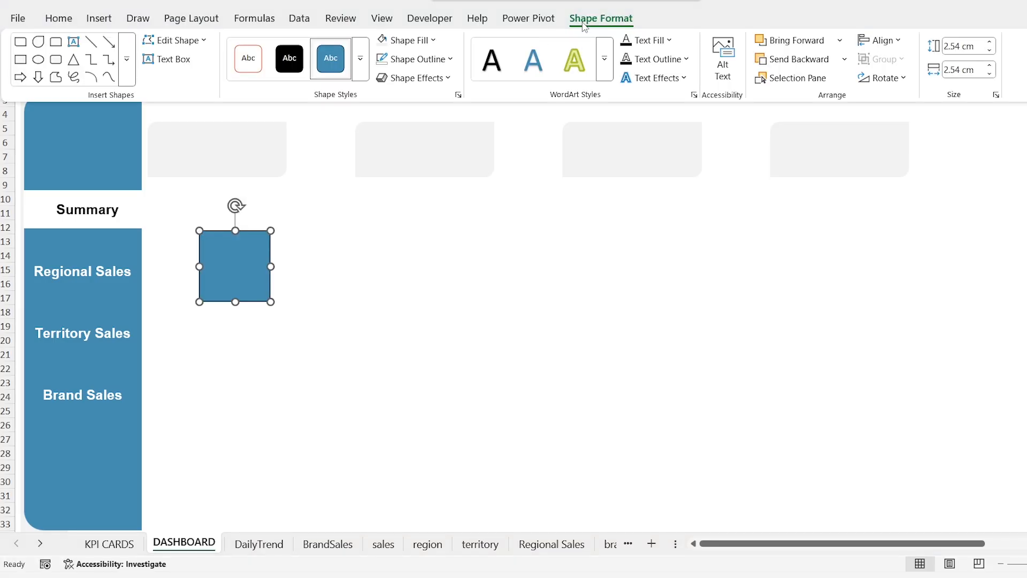
{"action": "left_click", "coordinate": [434, 41]}
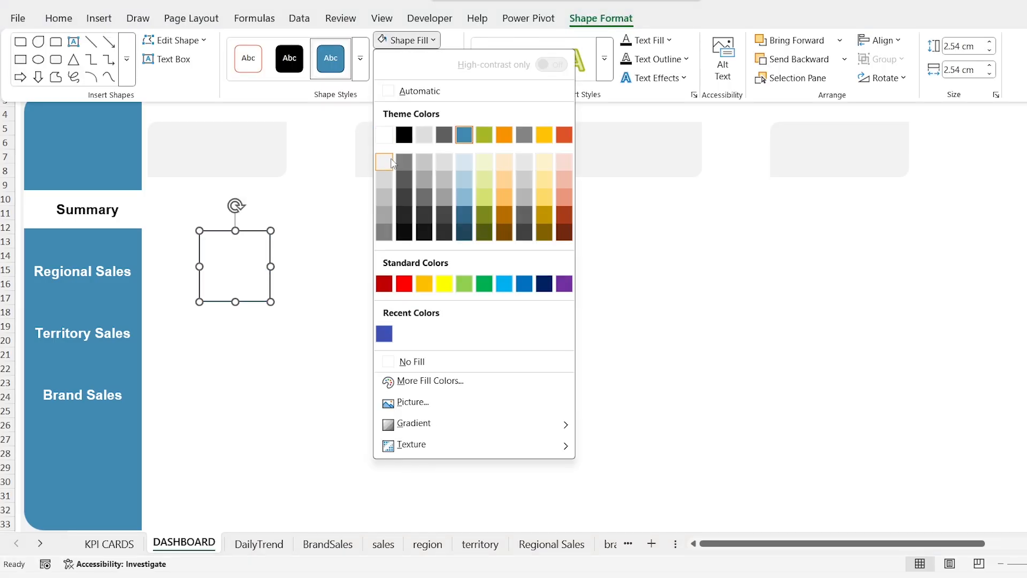
{"action": "left_click", "coordinate": [384, 161]}
{"action": "left_click", "coordinate": [451, 60]}
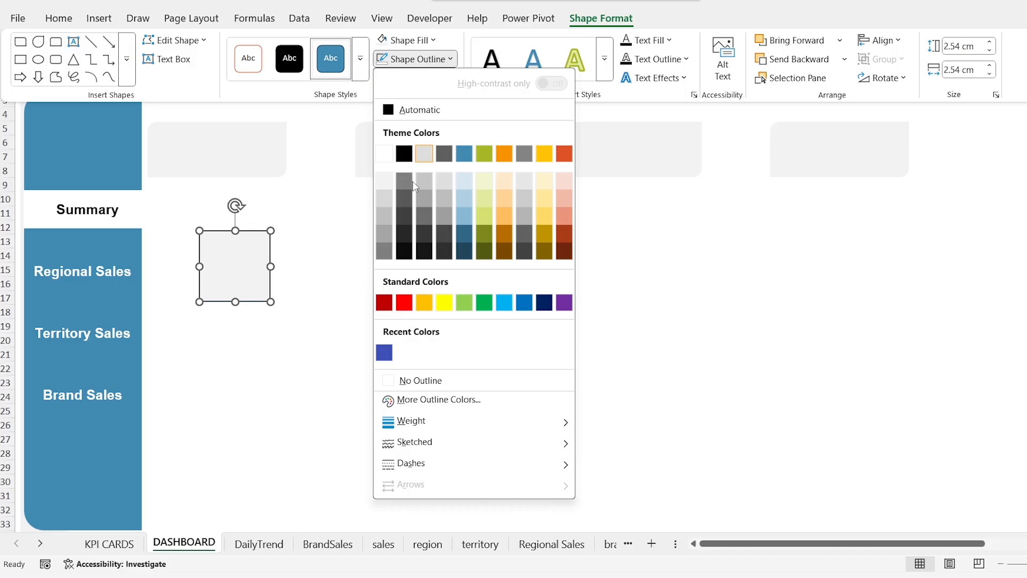
{"action": "left_click", "coordinate": [427, 381]}
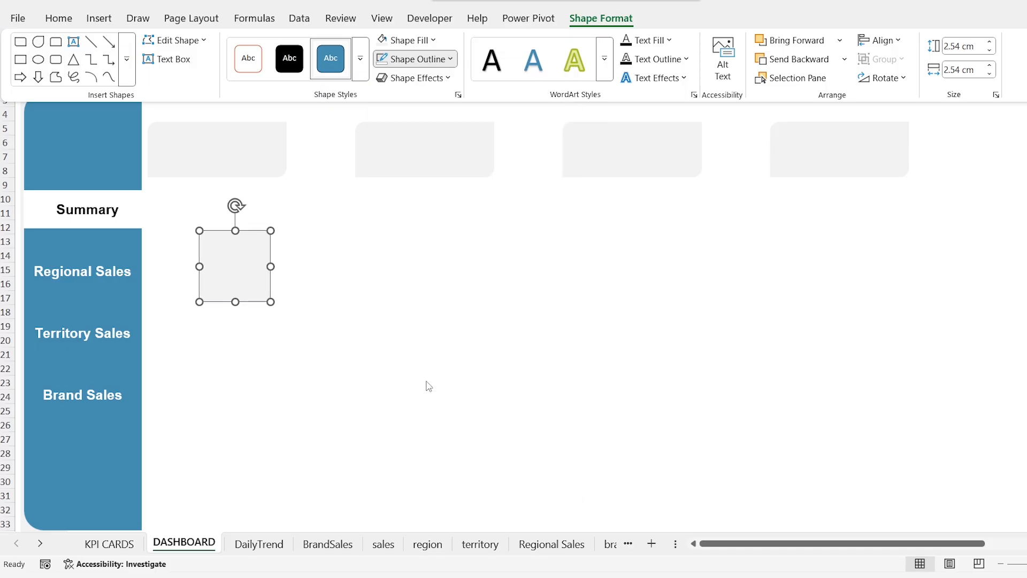
Step: Size the grey rectangle to 6 cm high and 13 cm wide and place it under the first card, from row 9
{"action": "left_click", "coordinate": [981, 46]}
{"action": "type", "text": "6"}
{"action": "key", "text": "Tab"}
{"action": "type", "text": "13"}
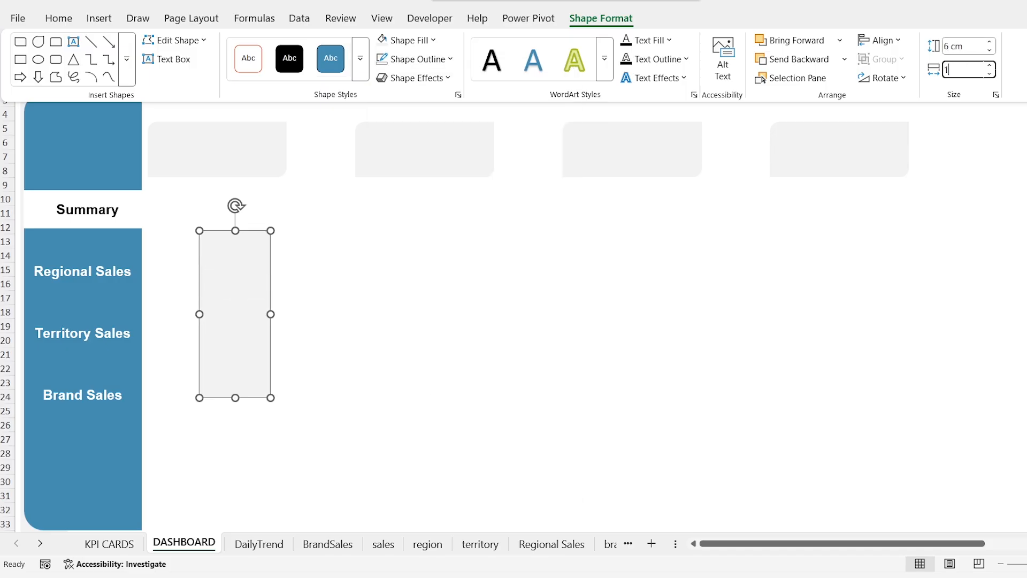
{"action": "key", "text": "Return"}
{"action": "left_click_drag", "start_coordinate": [319, 290], "coordinate": [212, 215]}
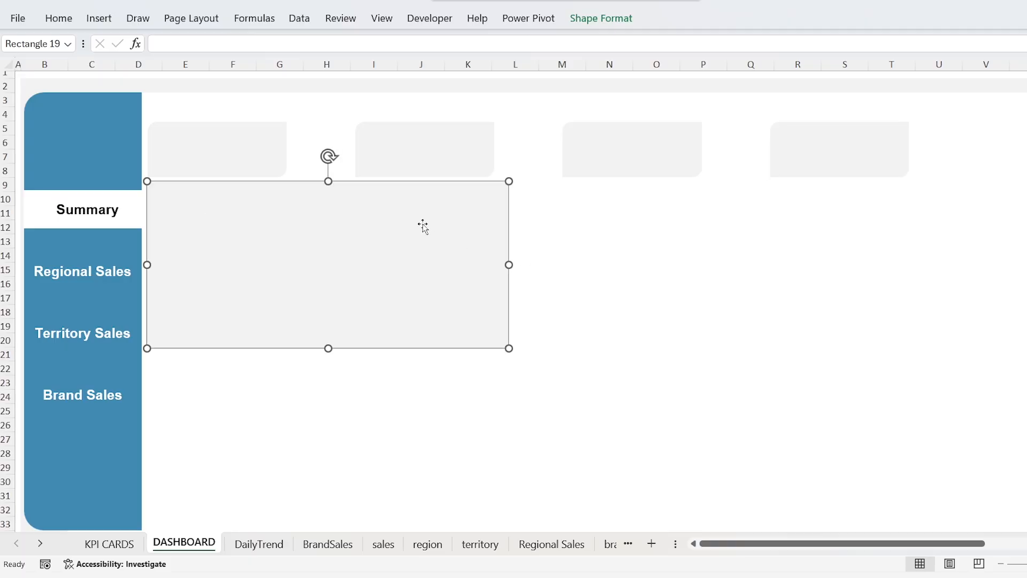
Step: Copy the grey panel, set the copy's width to 16 cm, and place it beside the first panel
{"action": "left_click_drag", "start_coordinate": [423, 224], "coordinate": [718, 249]}
{"action": "left_click", "coordinate": [623, 24]}
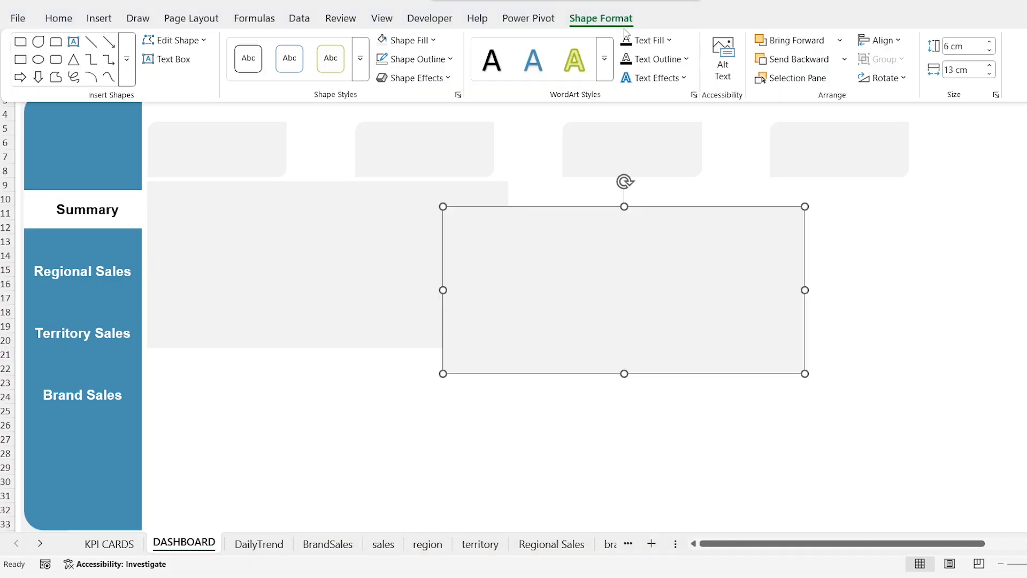
{"action": "left_click", "coordinate": [967, 46]}
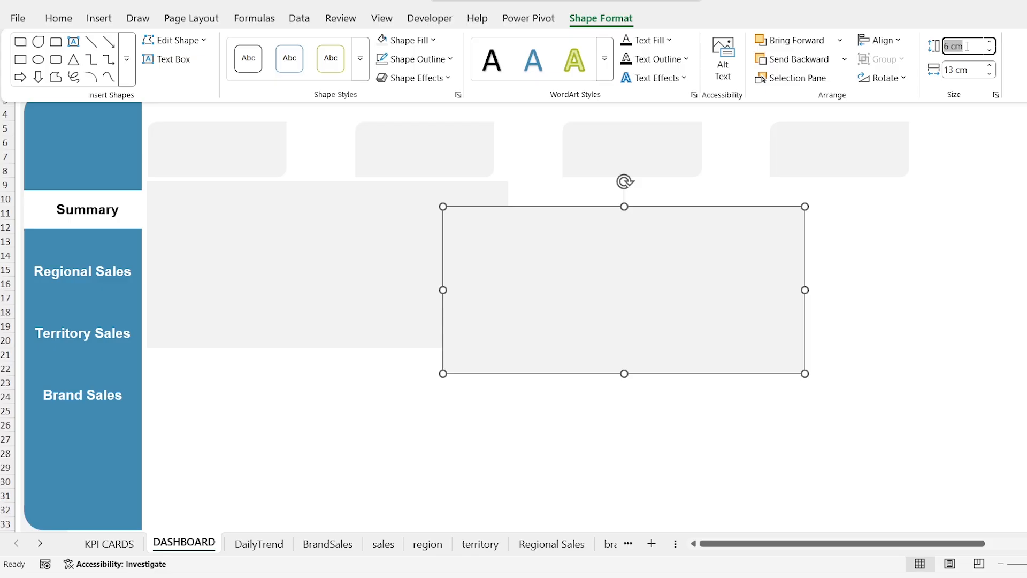
{"action": "key", "text": "Tab"}
{"action": "type", "text": "16"}
{"action": "key", "text": "Return"}
{"action": "left_click", "coordinate": [655, 243]}
Step: Copy the wide panel below the other two and stretch it across their combined width and down to row 33
{"action": "left_click_drag", "start_coordinate": [539, 236], "coordinate": [211, 398]}
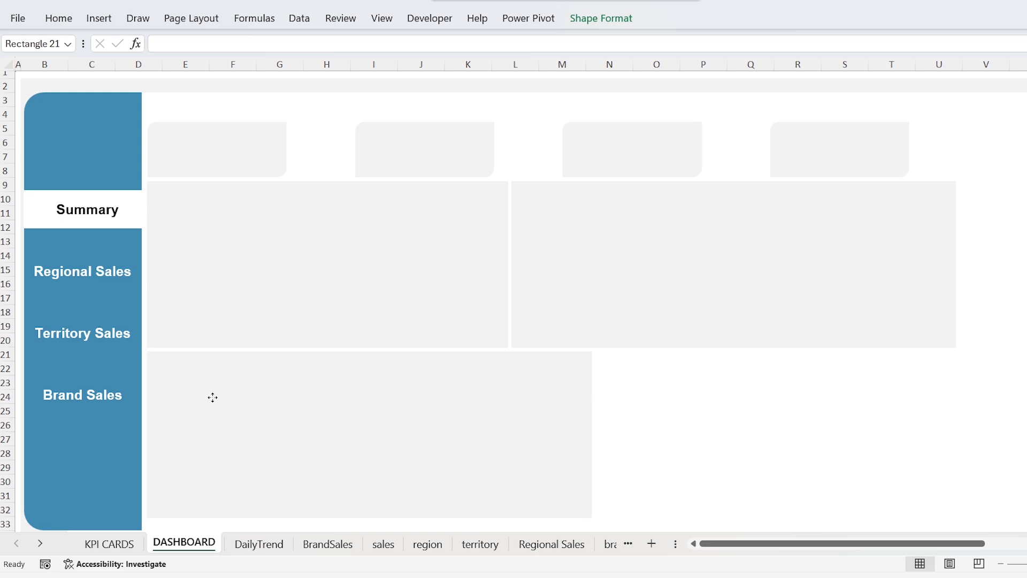
{"action": "left_click_drag", "start_coordinate": [590, 433], "coordinate": [956, 419]}
{"action": "mouse_move", "coordinate": [551, 517]}
{"action": "left_mouse_down"}
{"action": "mouse_move", "coordinate": [551, 526]}
{"action": "mouse_move", "coordinate": [552, 510]}
{"action": "left_mouse_up"}
{"action": "scroll", "coordinate": [551, 526], "scroll_direction": "down", "scroll_amount": 1}
{"action": "scroll", "coordinate": [732, 486], "scroll_direction": "up", "scroll_amount": 1}
{"action": "scroll", "coordinate": [731, 487], "scroll_direction": "down", "scroll_amount": 1}
{"action": "scroll", "coordinate": [731, 487], "scroll_direction": "up", "scroll_amount": 1}
{"action": "left_click", "coordinate": [996, 199]}
Step: Move the fourth grey card right until it lines up with the right edge of the panels below
{"action": "left_click", "coordinate": [830, 147]}
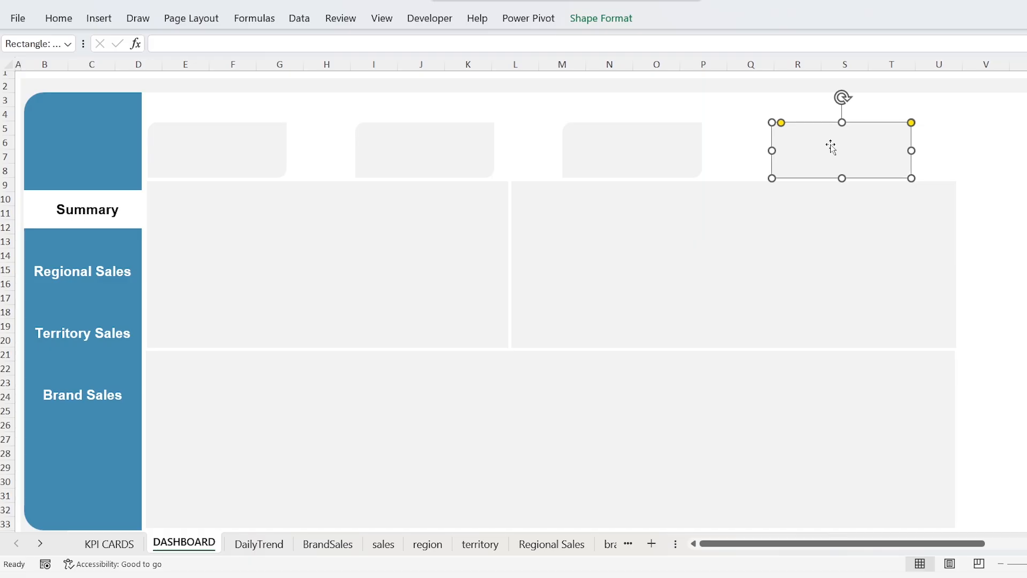
{"action": "key", "text": "Right"}
{"action": "key", "text": "Right"}
{"action": "key", "text": "Right"}
{"action": "key", "text": "Right"}
{"action": "key", "text": "Right"}
{"action": "key", "text": "Right"}
{"action": "key", "text": "Right"}
{"action": "key", "text": "Right"}
{"action": "key", "text": "Right"}
{"action": "key", "text": "Right"}
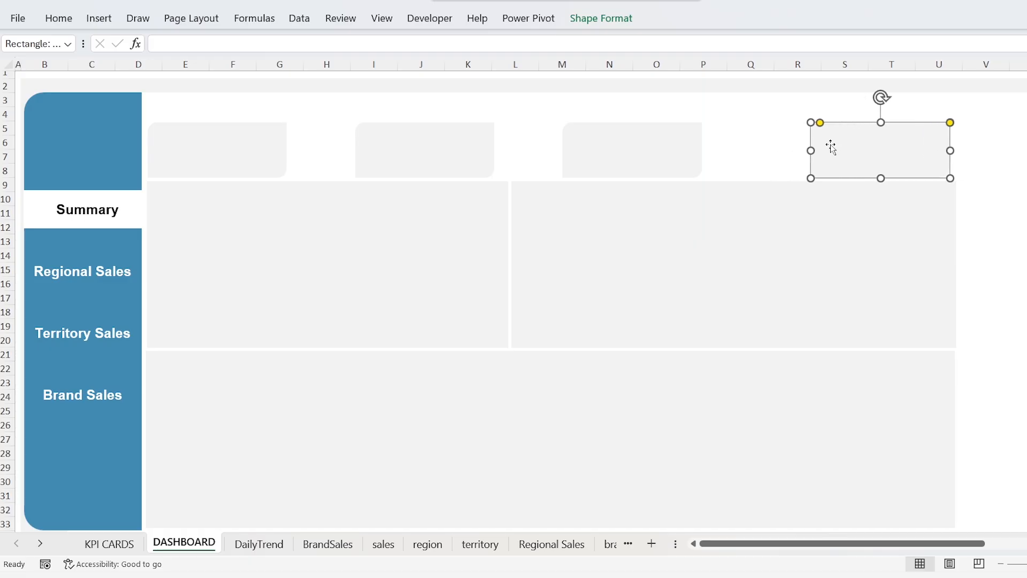
Step: Select all four grey cards and distribute them horizontally
{"action": "left_click", "coordinate": [246, 141]}
{"action": "left_click", "coordinate": [389, 137], "text": "shift"}
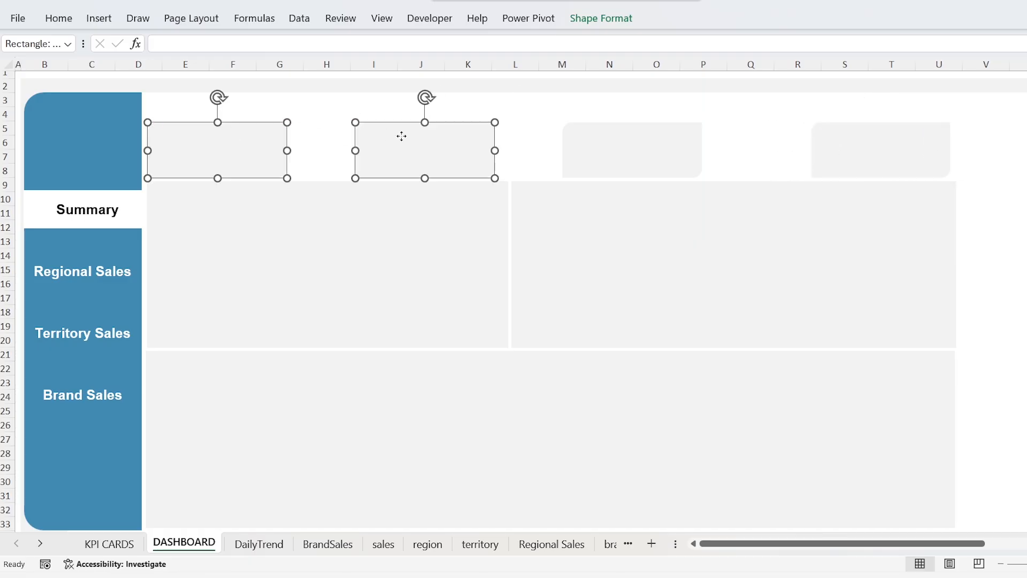
{"action": "left_click", "coordinate": [615, 145], "text": "shift"}
{"action": "left_click", "coordinate": [840, 154], "text": "shift"}
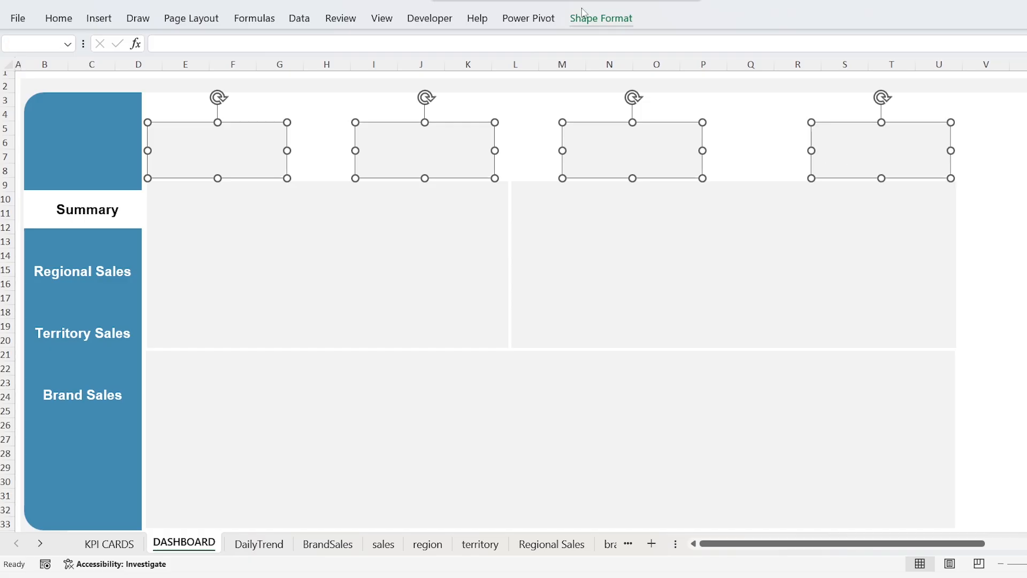
{"action": "left_click", "coordinate": [601, 18]}
{"action": "left_click", "coordinate": [906, 43]}
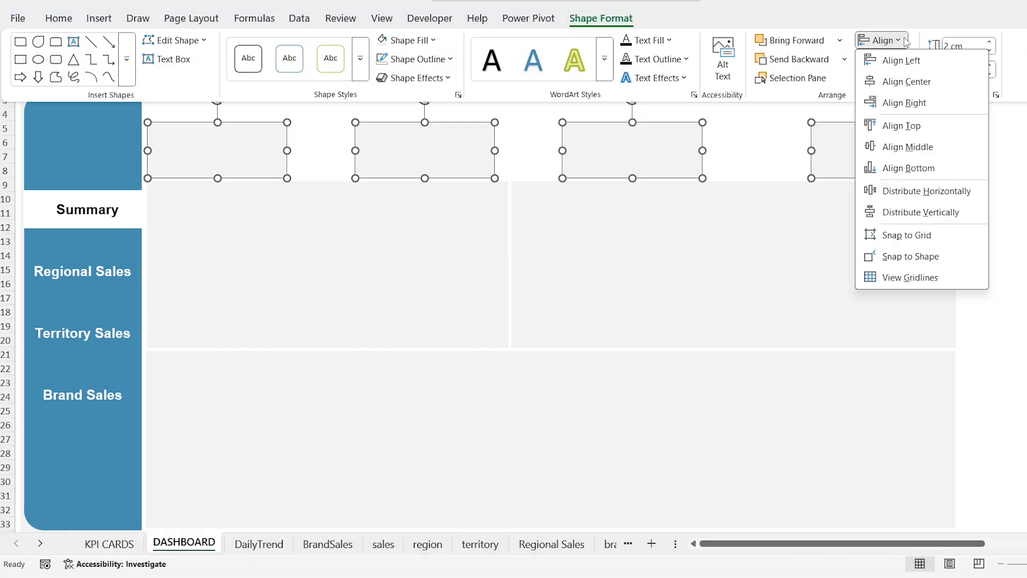
{"action": "left_click", "coordinate": [972, 198]}
{"action": "left_click", "coordinate": [984, 167]}
Step: Move the Daily Sales Trend chart from the DailyTrend sheet to the lower grey panel on the DASHBOARD sheet
{"action": "key", "text": "ctrl+Page_Down"}
{"action": "left_click", "coordinate": [403, 124]}
{"action": "key", "text": "ctrl+x"}
{"action": "key", "text": "ctrl+Page_Up"}
{"action": "key", "text": "ctrl+v"}
{"action": "left_click_drag", "start_coordinate": [303, 362], "coordinate": [176, 362]}
Step: Resize the Daily Sales Trend chart to fill the lower grey panel
{"action": "scroll", "coordinate": [790, 382], "scroll_direction": "down", "scroll_amount": 2}
{"action": "left_click_drag", "start_coordinate": [749, 384], "coordinate": [950, 384]}
{"action": "double_click", "coordinate": [550, 429]}
{"action": "left_click_drag", "start_coordinate": [550, 490], "coordinate": [550, 445]}
{"action": "left_click", "coordinate": [1026, 84]}
{"action": "left_click", "coordinate": [1012, 224]}
{"action": "scroll", "coordinate": [1012, 225], "scroll_direction": "up", "scroll_amount": 2}
Step: Move the Brand Wise Sales chart from the BrandSales sheet to the upper-right grey panel on the DASHBOARD sheet
{"action": "key", "text": "ctrl+Page_Down"}
{"action": "key", "text": "ctrl+Page_Down"}
{"action": "left_click", "coordinate": [278, 112]}
{"action": "key", "text": "ctrl+x"}
{"action": "key", "text": "ctrl+Page_Up"}
{"action": "key", "text": "ctrl+Page_Up"}
{"action": "key", "text": "ctrl+v"}
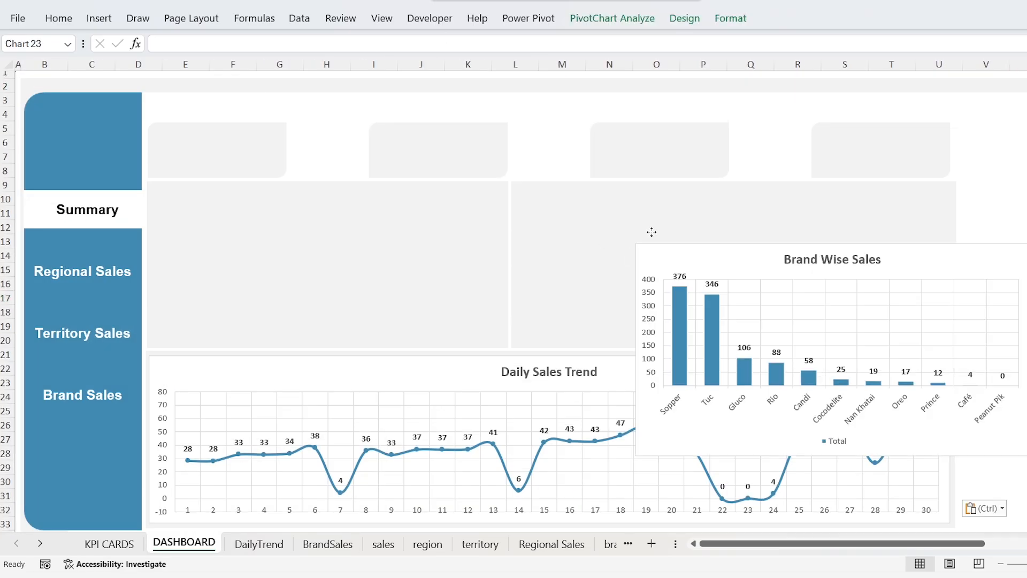
{"action": "left_click_drag", "start_coordinate": [793, 311], "coordinate": [546, 190]}
Step: Resize the Brand Wise Sales chart to fit its grey panel and delete its legend
{"action": "left_click_drag", "start_coordinate": [709, 397], "coordinate": [709, 345]}
{"action": "left_click_drag", "start_coordinate": [909, 264], "coordinate": [958, 263]}
{"action": "left_click", "coordinate": [992, 314]}
{"action": "left_click", "coordinate": [802, 197]}
{"action": "left_click_drag", "start_coordinate": [733, 189], "coordinate": [733, 183]}
{"action": "left_click", "coordinate": [738, 331]}
{"action": "key", "text": "Delete"}
{"action": "left_click", "coordinate": [979, 286]}
Step: Move the Regional Sales doughnut chart from its own sheet to the upper-left grey panel on the DASHBOARD sheet
{"action": "key", "text": "ctrl+Page_Down"}
{"action": "key", "text": "ctrl+Page_Down"}
{"action": "key", "text": "ctrl+Page_Down"}
{"action": "key", "text": "ctrl+Page_Down"}
{"action": "key", "text": "ctrl+Page_Down"}
{"action": "key", "text": "ctrl+Page_Down"}
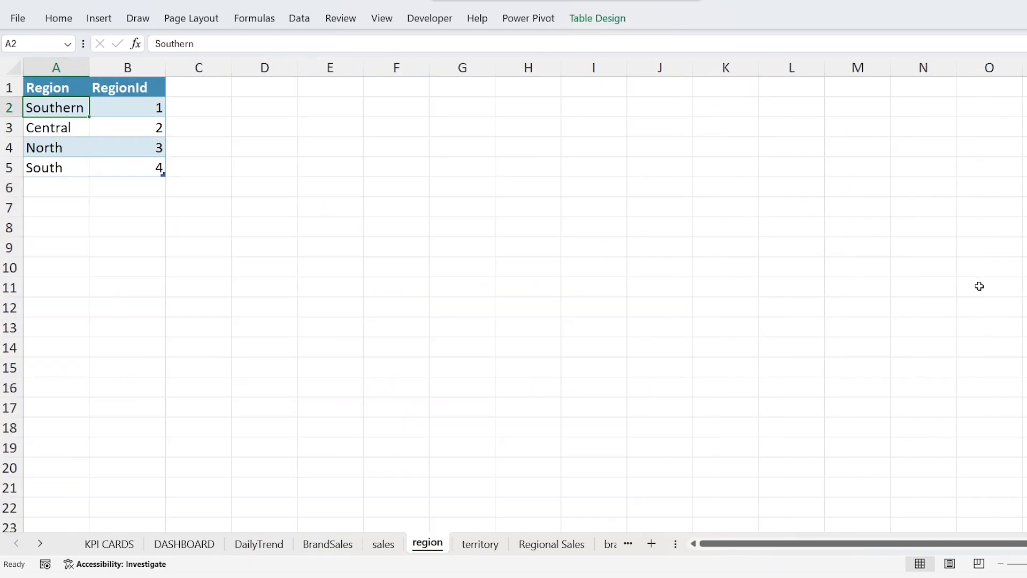
{"action": "left_click", "coordinate": [396, 207]}
{"action": "key", "text": "ctrl+x"}
{"action": "key", "text": "ctrl+Page_Up"}
{"action": "key", "text": "ctrl+Page_Up"}
{"action": "key", "text": "ctrl+Page_Up"}
{"action": "key", "text": "ctrl+Page_Up"}
{"action": "key", "text": "ctrl+Page_Up"}
{"action": "key", "text": "ctrl+Page_Up"}
{"action": "key", "text": "ctrl+v"}
{"action": "left_click_drag", "start_coordinate": [617, 293], "coordinate": [183, 192]}
Step: Resize the Regional Sales chart to fill the upper-left grey panel
{"action": "left_click", "coordinate": [667, 201]}
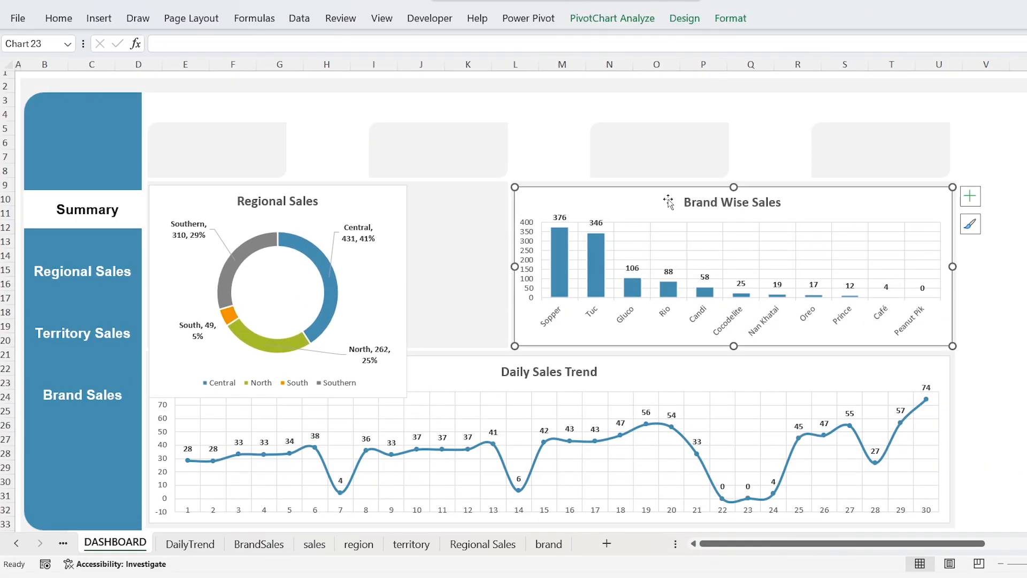
{"action": "left_click", "coordinate": [356, 215]}
{"action": "left_click_drag", "start_coordinate": [407, 292], "coordinate": [507, 291]}
{"action": "left_click_drag", "start_coordinate": [328, 399], "coordinate": [328, 346]}
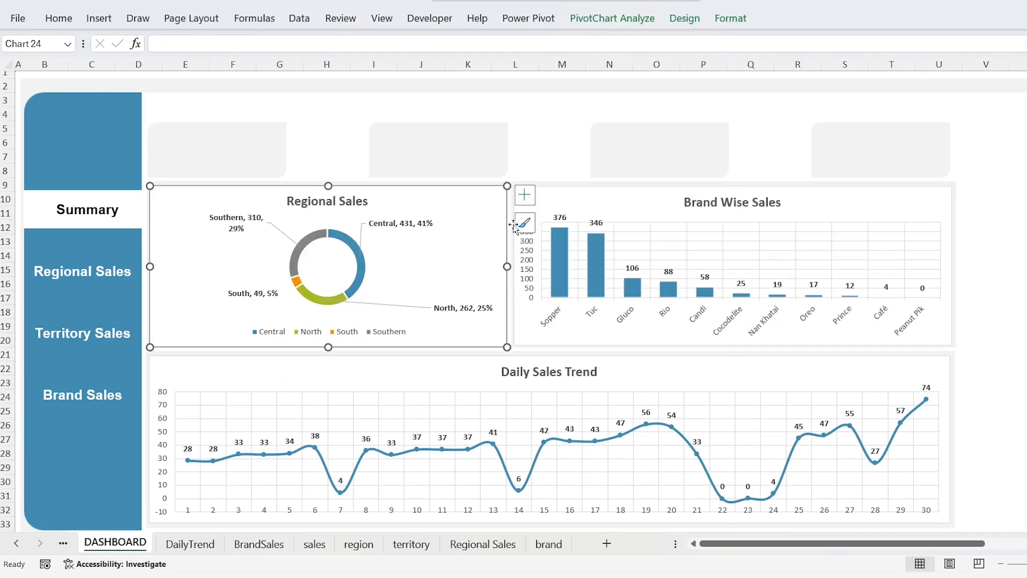
Step: Align the tops of the Regional Sales and Brand Wise Sales charts
{"action": "left_click", "coordinate": [573, 206], "text": "ctrl"}
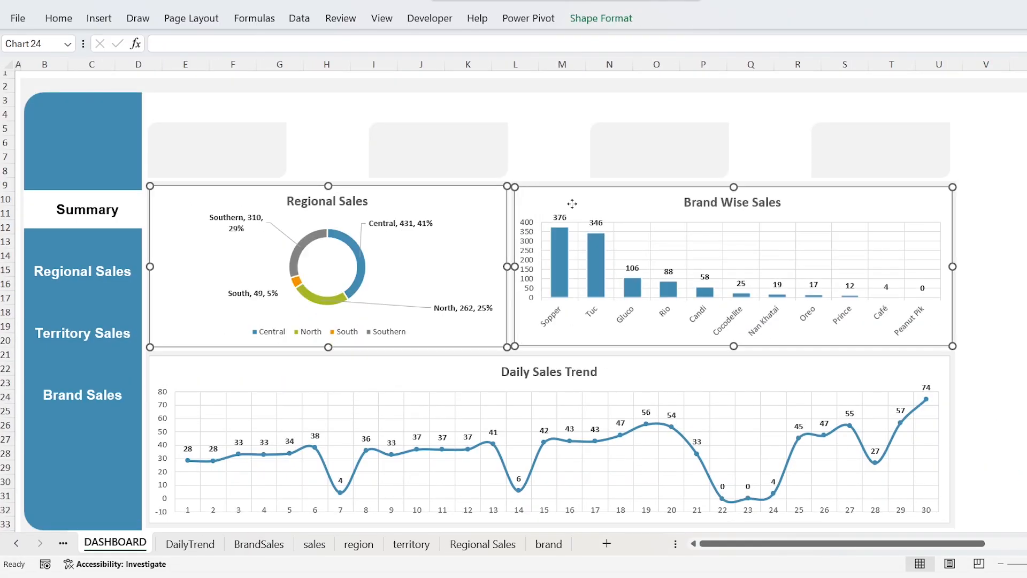
{"action": "left_click", "coordinate": [601, 18]}
{"action": "left_click", "coordinate": [901, 40]}
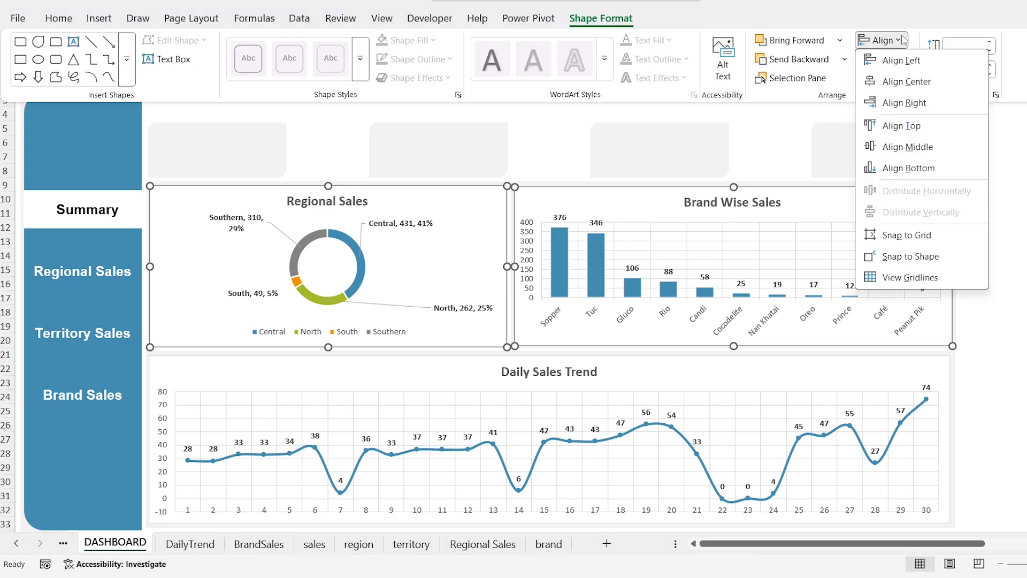
{"action": "left_click", "coordinate": [902, 126]}
{"action": "left_click", "coordinate": [989, 267]}
Step: Check the Regional Sales chart's height and set the Brand Wise Sales chart to the same 5.8 cm
{"action": "left_click", "coordinate": [492, 195]}
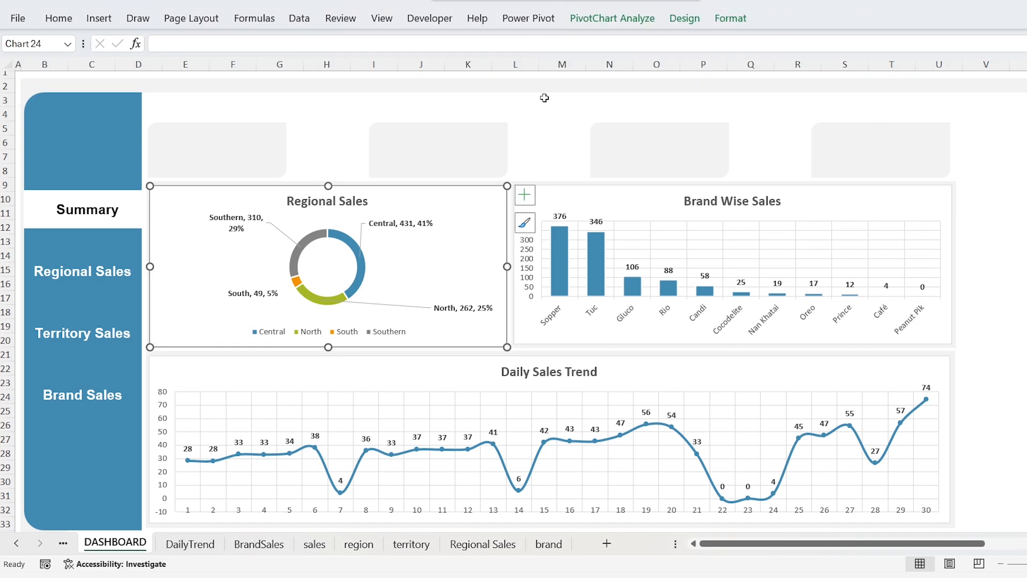
{"action": "left_click", "coordinate": [734, 27]}
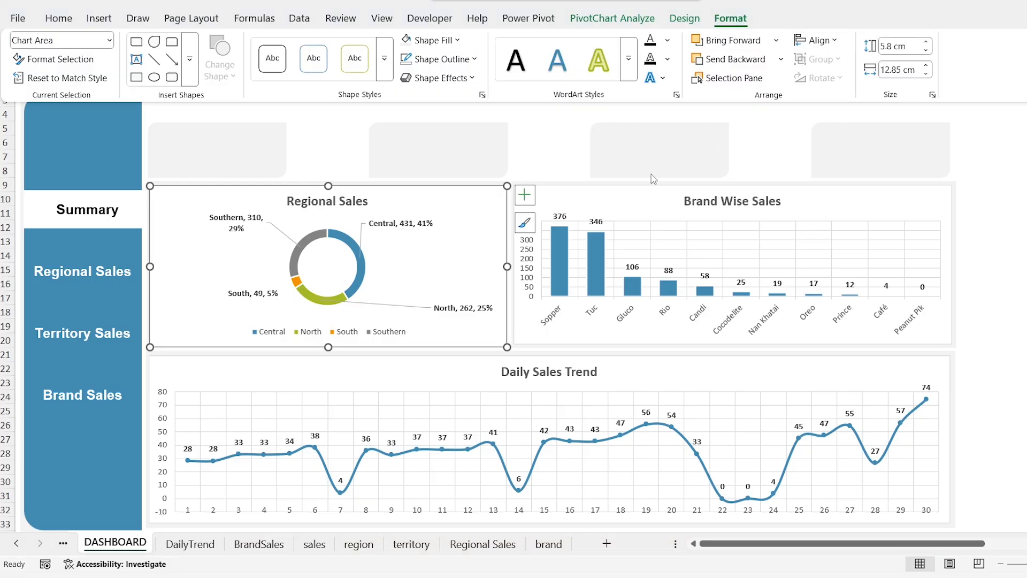
{"action": "left_click", "coordinate": [642, 187]}
{"action": "left_click", "coordinate": [631, 192]}
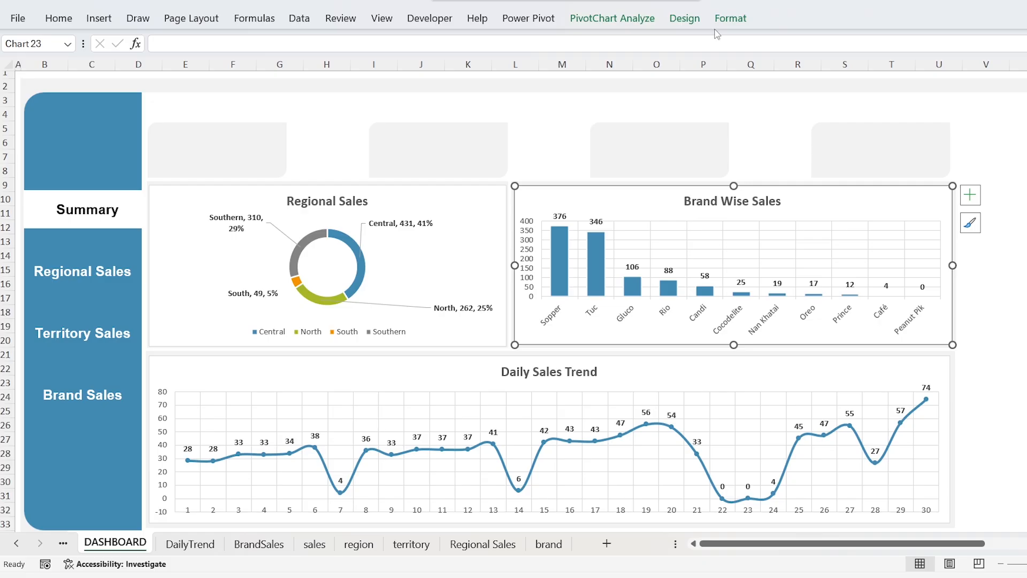
{"action": "left_click", "coordinate": [731, 19]}
{"action": "left_click", "coordinate": [915, 46]}
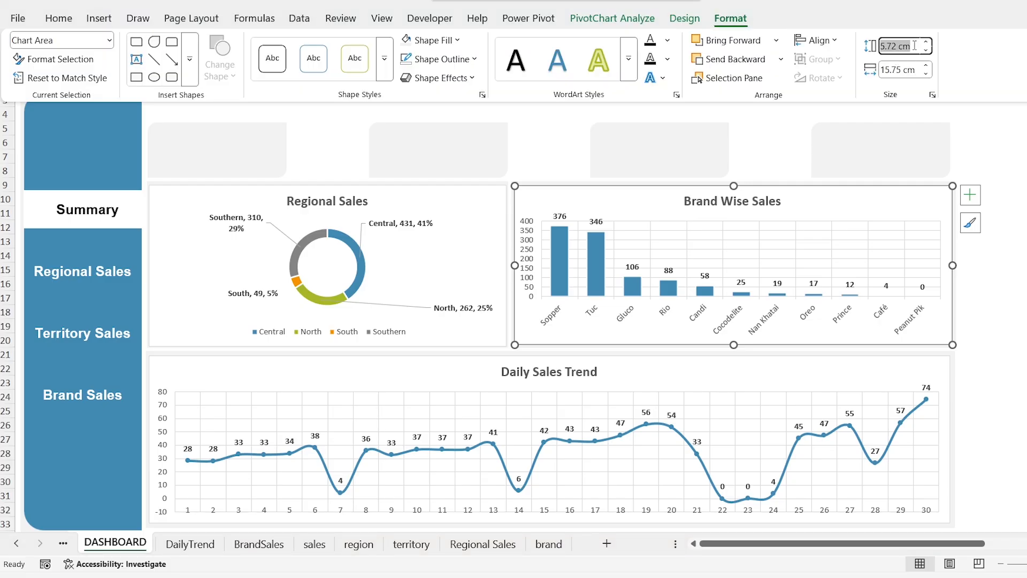
{"action": "type", "text": "5.8"}
{"action": "key", "text": "Return"}
Step: Link the first grey card to the Ret Sales value in cell B4 of the KPI CARDS sheet
{"action": "left_click", "coordinate": [254, 148]}
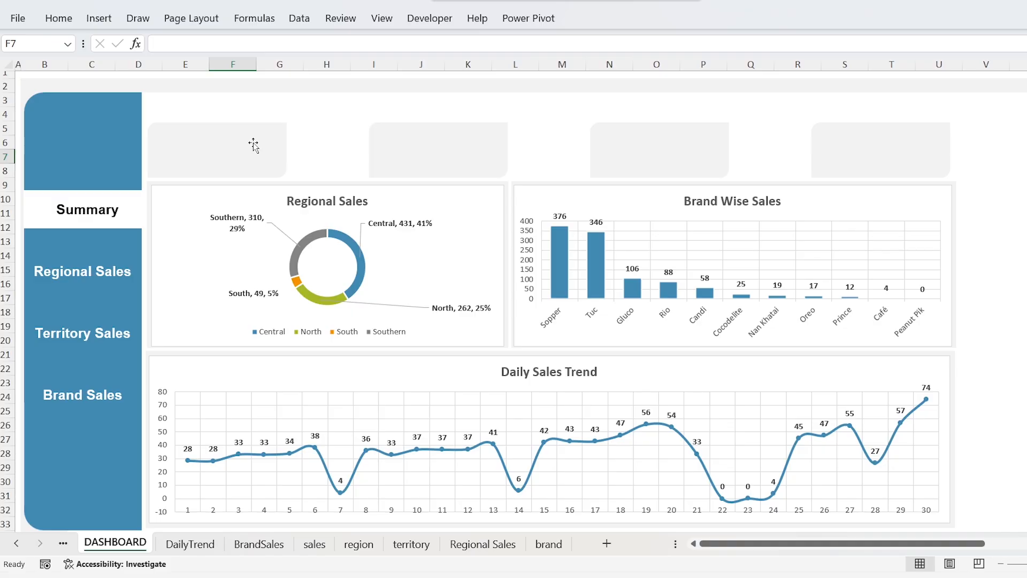
{"action": "left_click", "coordinate": [253, 145]}
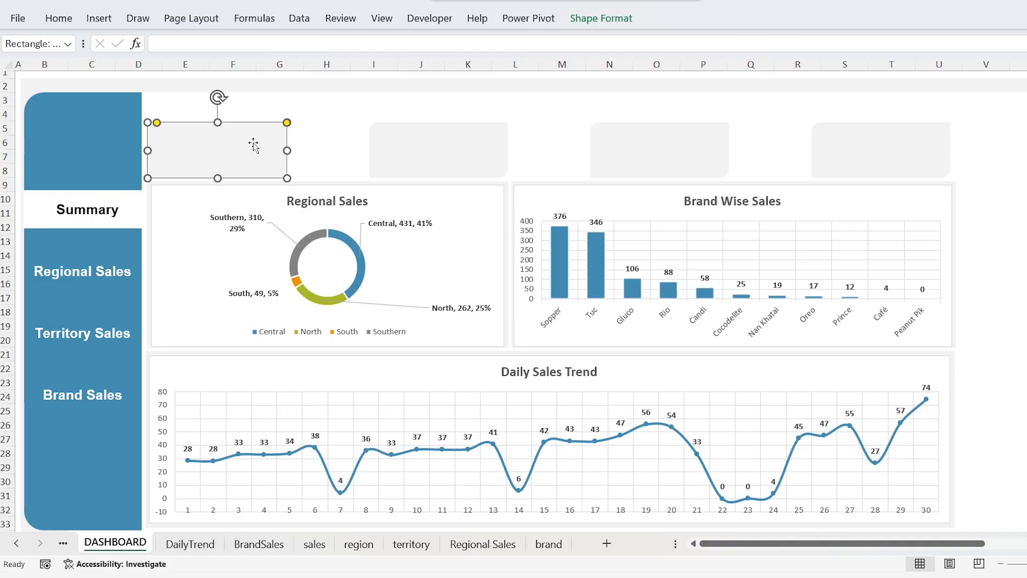
{"action": "left_click", "coordinate": [284, 47]}
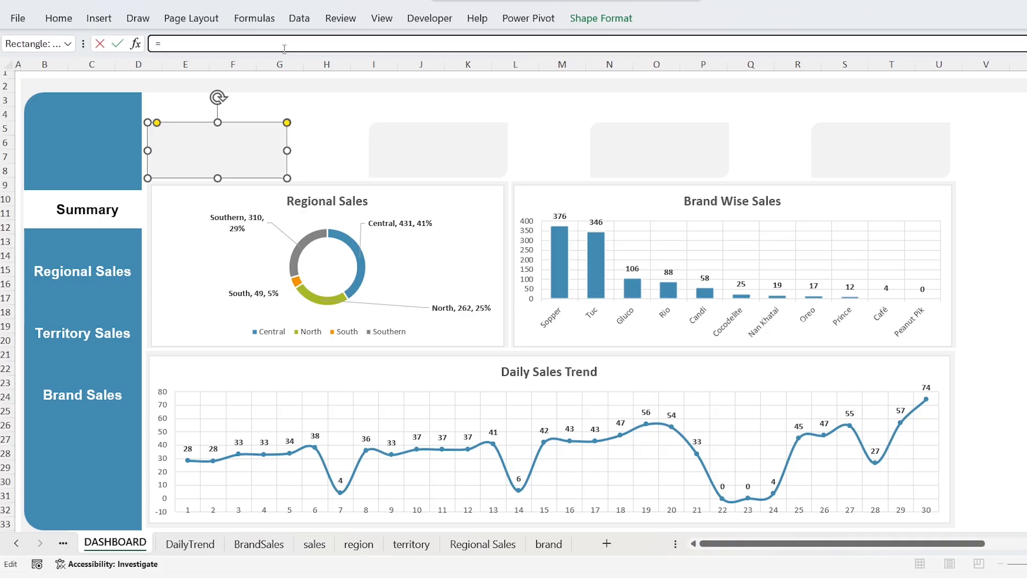
{"action": "type", "text": "="}
{"action": "key", "text": "ctrl+Page_Up"}
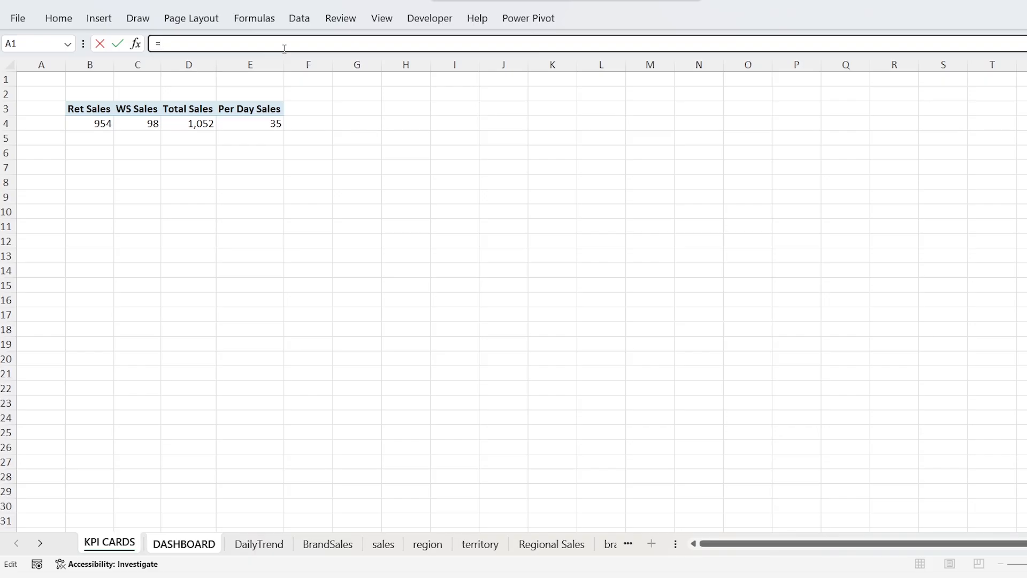
{"action": "left_click", "coordinate": [90, 126]}
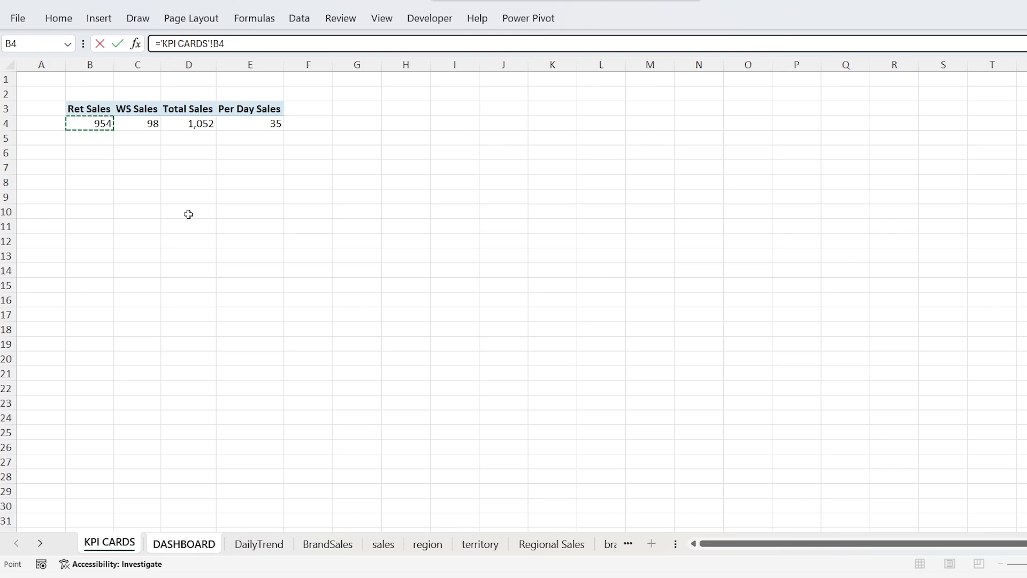
Step: Link the second grey card to the WS Sales value in cell C4 of the KPI CARDS sheet
{"action": "key", "text": "Return"}
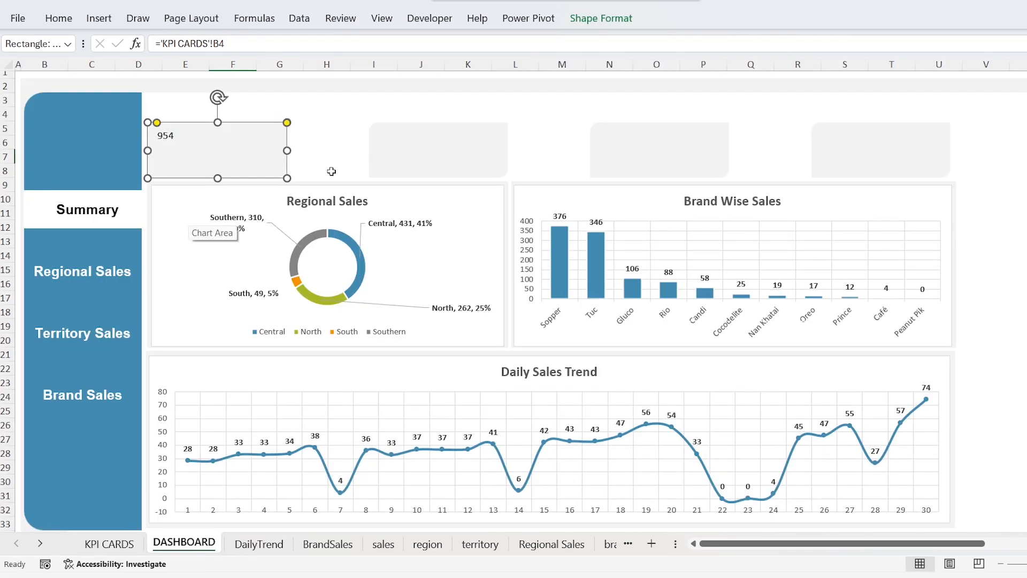
{"action": "left_click", "coordinate": [390, 152]}
{"action": "left_click", "coordinate": [359, 42]}
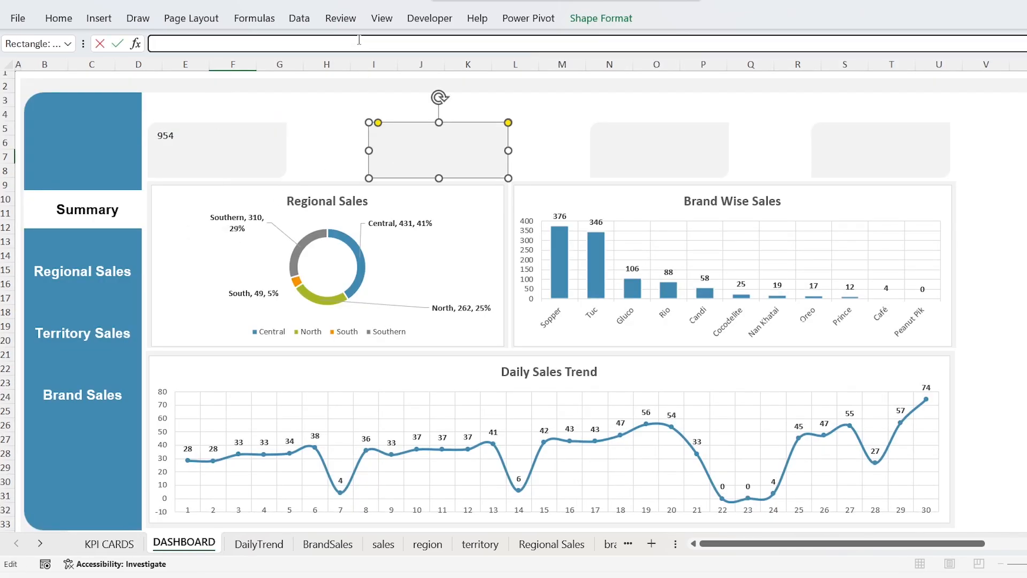
{"action": "type", "text": "="}
{"action": "key", "text": "ctrl+Page_Up"}
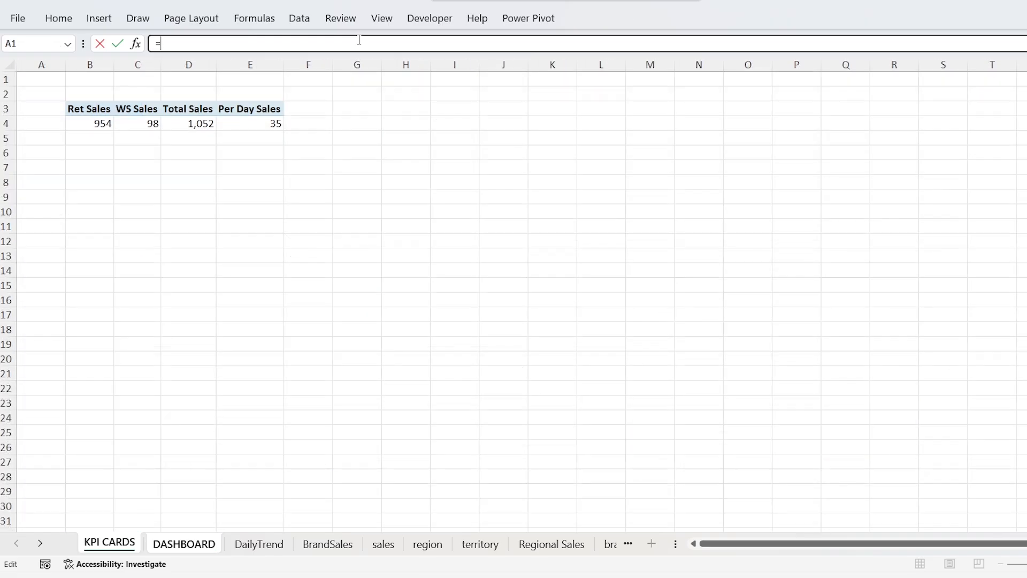
{"action": "left_click", "coordinate": [153, 121]}
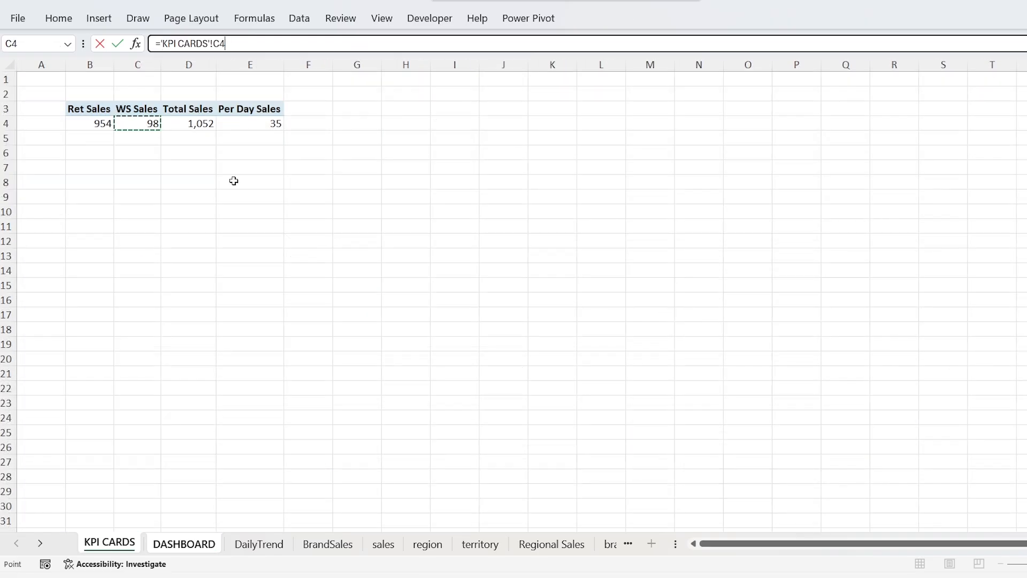
{"action": "key", "text": "Return"}
Step: Link the third grey card to the Total Sales value in cell D4 of the KPI CARDS sheet
{"action": "left_click", "coordinate": [606, 140]}
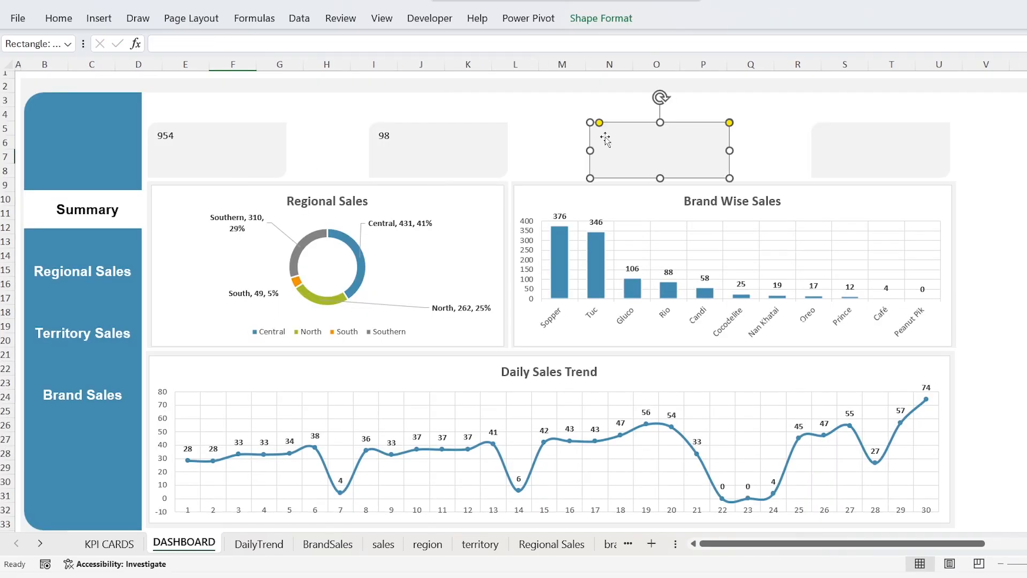
{"action": "left_click", "coordinate": [549, 47]}
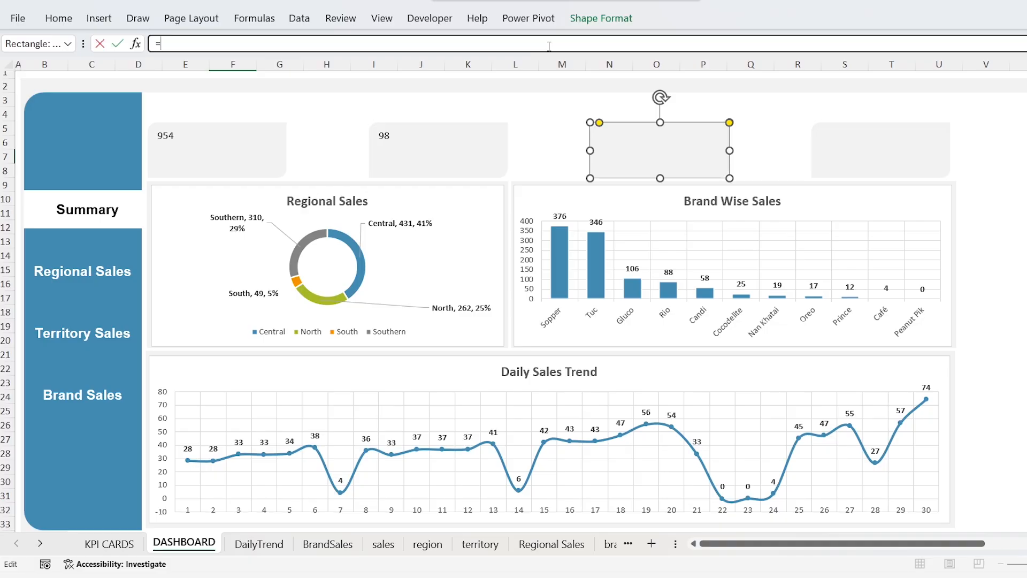
{"action": "key", "text": "ctrl+Page_Up"}
{"action": "left_click", "coordinate": [209, 122]}
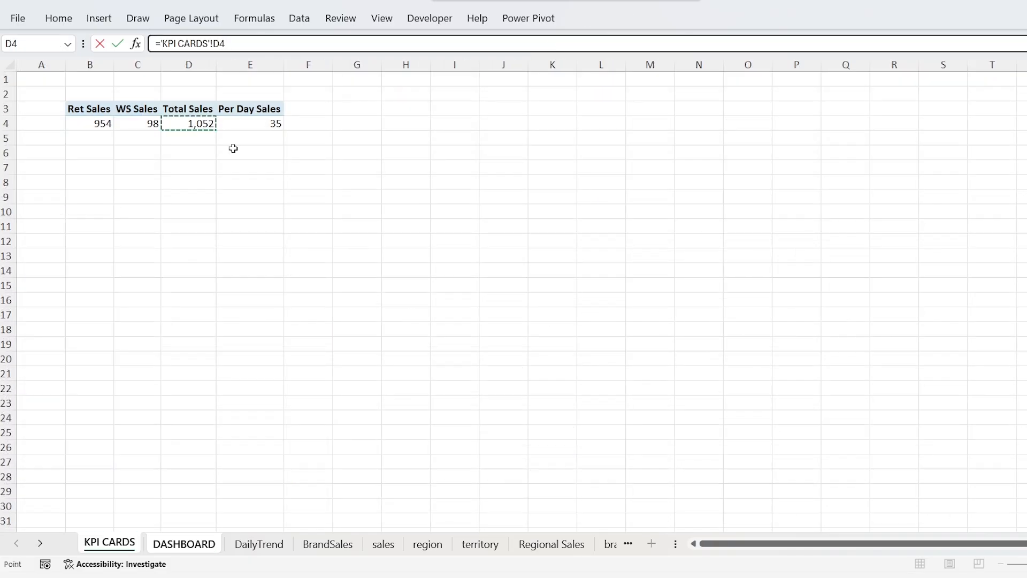
{"action": "key", "text": "Return"}
Step: Link the fourth grey card to the Per Day Sales value in cell E4 of the KPI CARDS sheet
{"action": "left_click", "coordinate": [837, 149]}
{"action": "left_click", "coordinate": [690, 46]}
{"action": "type", "text": "="}
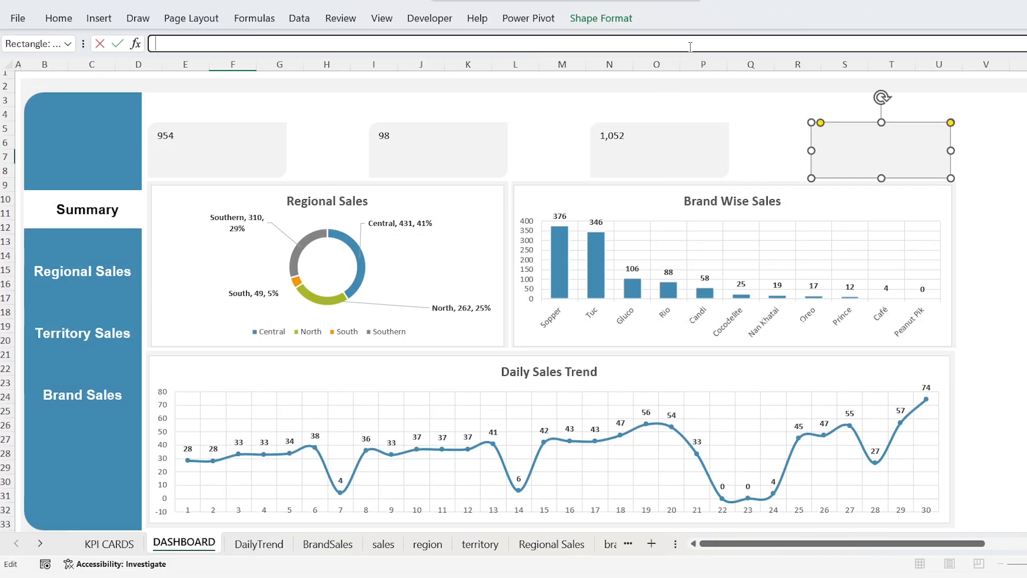
{"action": "key", "text": "ctrl+Page_Up"}
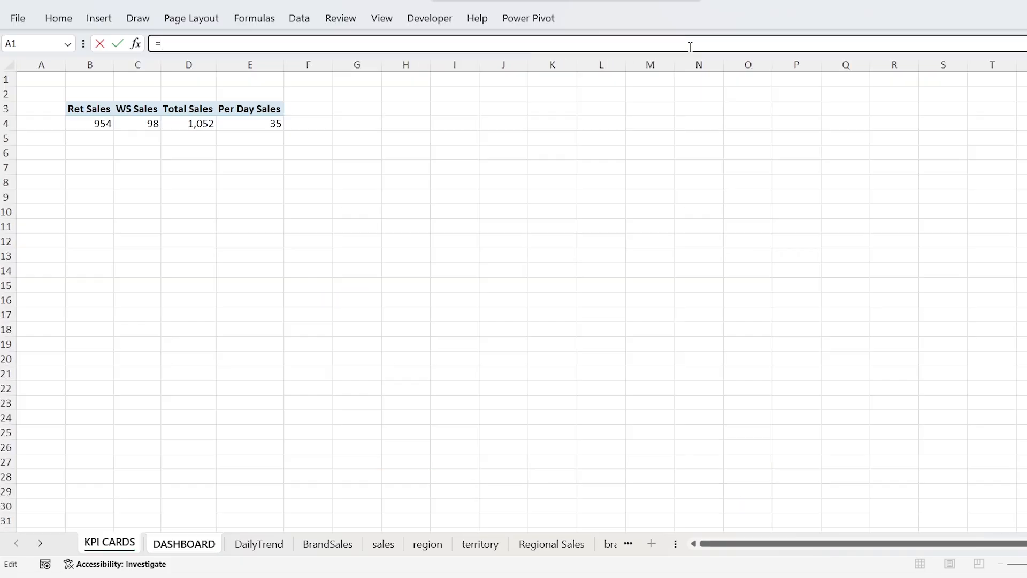
{"action": "left_click", "coordinate": [266, 122]}
{"action": "key", "text": "Return"}
Step: Set the text of all four grey KPI cards to Arial at size 16
{"action": "left_click", "coordinate": [255, 154]}
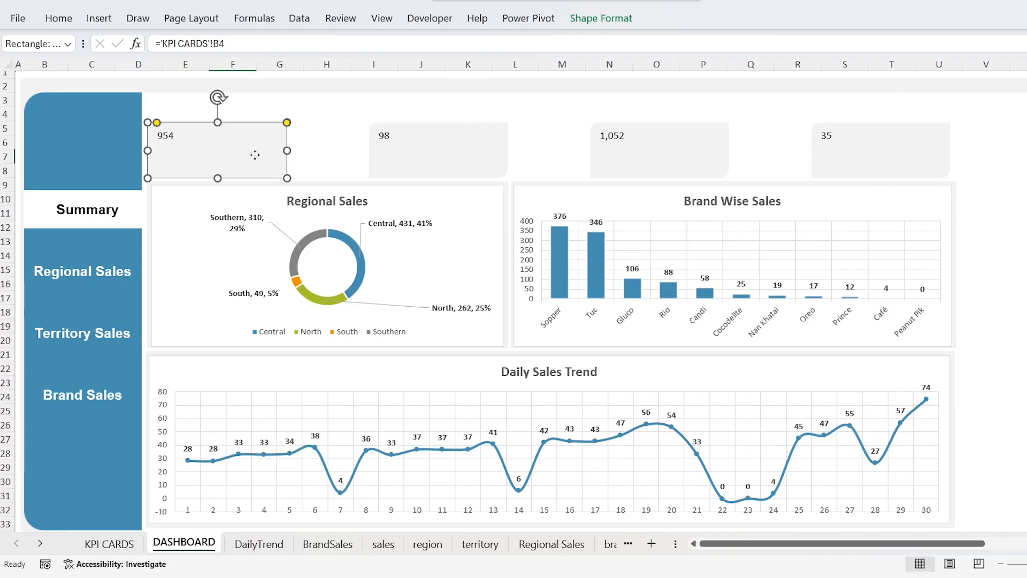
{"action": "left_click", "coordinate": [396, 155], "text": "ctrl"}
{"action": "left_click", "coordinate": [609, 146], "text": "ctrl"}
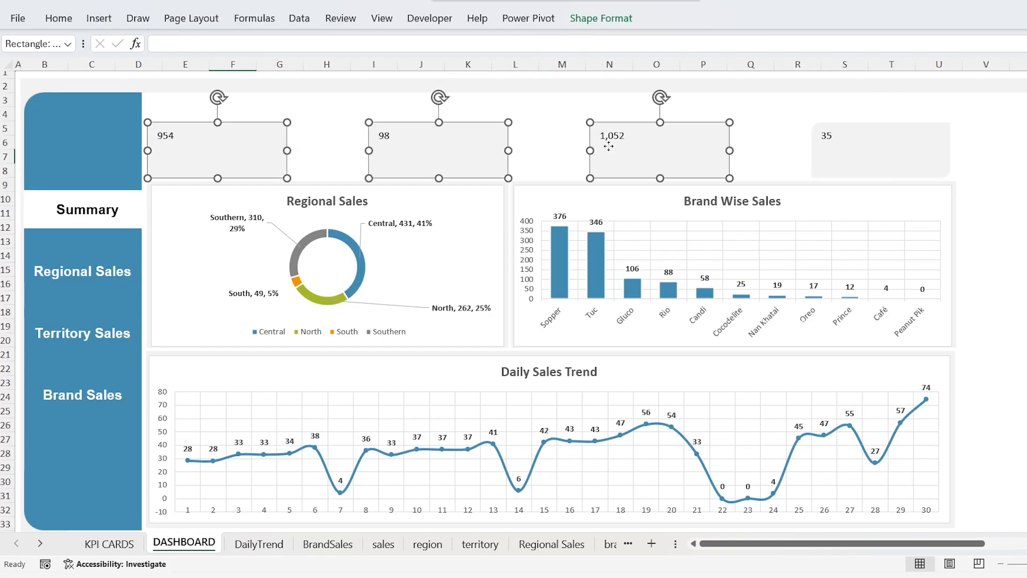
{"action": "left_click", "coordinate": [802, 133], "text": "ctrl"}
{"action": "left_click", "coordinate": [60, 20]}
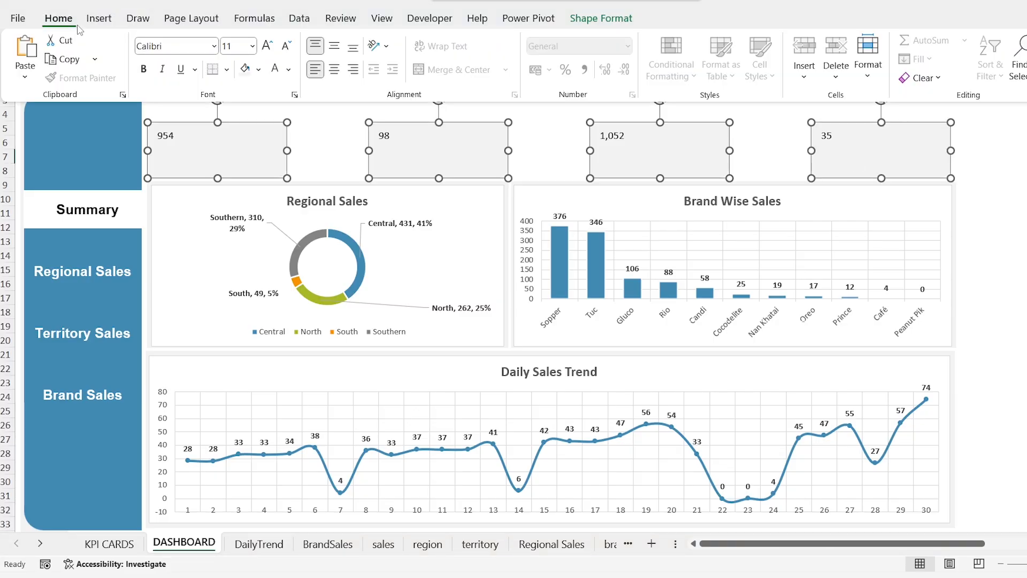
{"action": "left_click", "coordinate": [237, 48]}
{"action": "left_click", "coordinate": [185, 47]}
{"action": "type", "text": "Arial"}
{"action": "key", "text": "Return"}
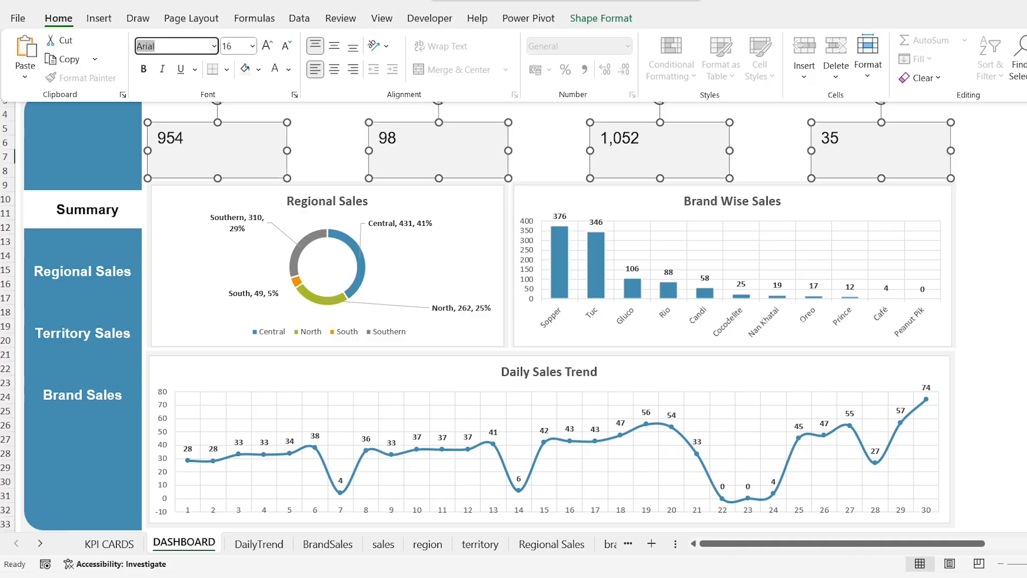
Step: Make the four card values bold and align them right and vertically centred
{"action": "left_click", "coordinate": [143, 70]}
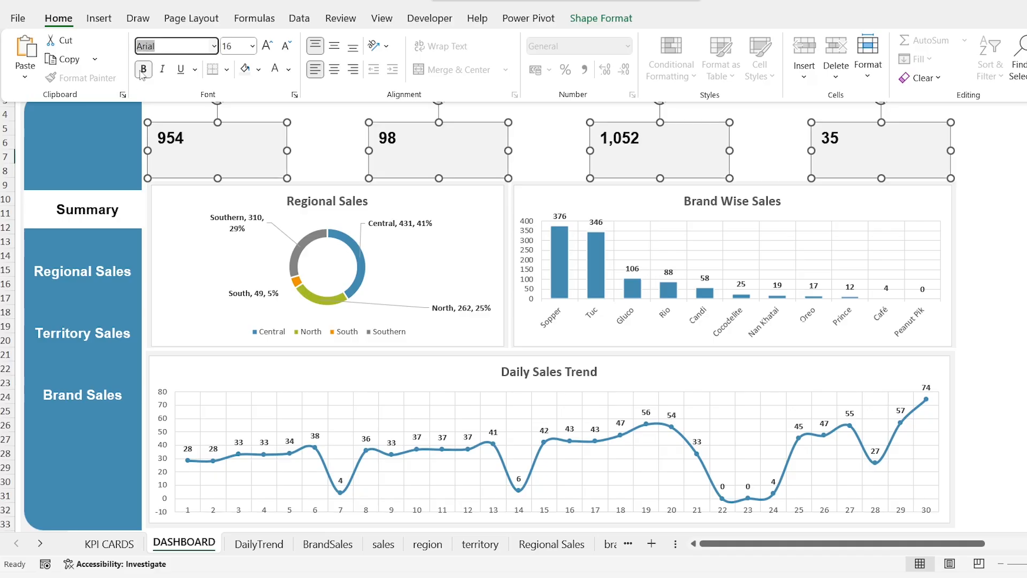
{"action": "left_click", "coordinate": [352, 69]}
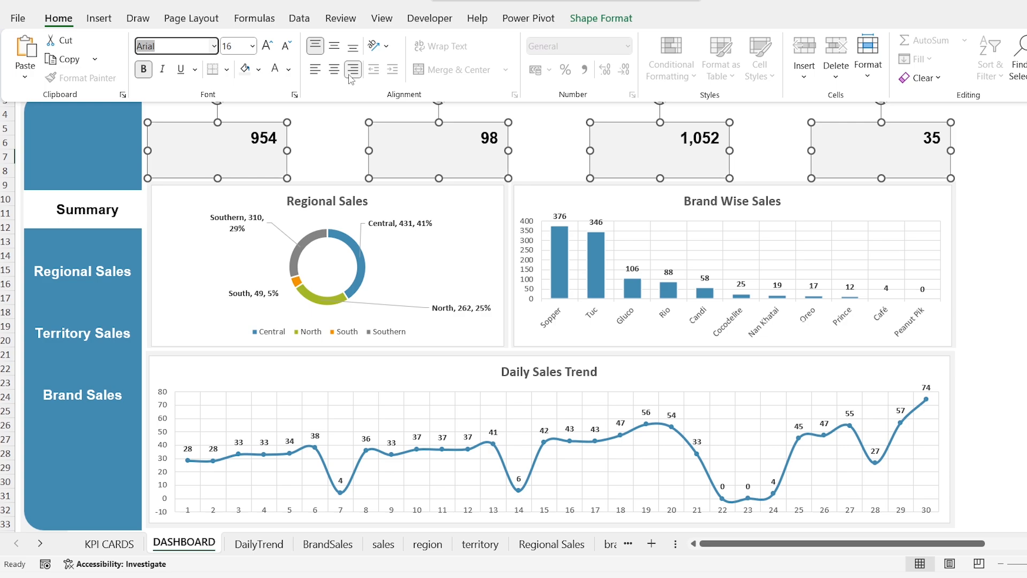
{"action": "left_click", "coordinate": [336, 47]}
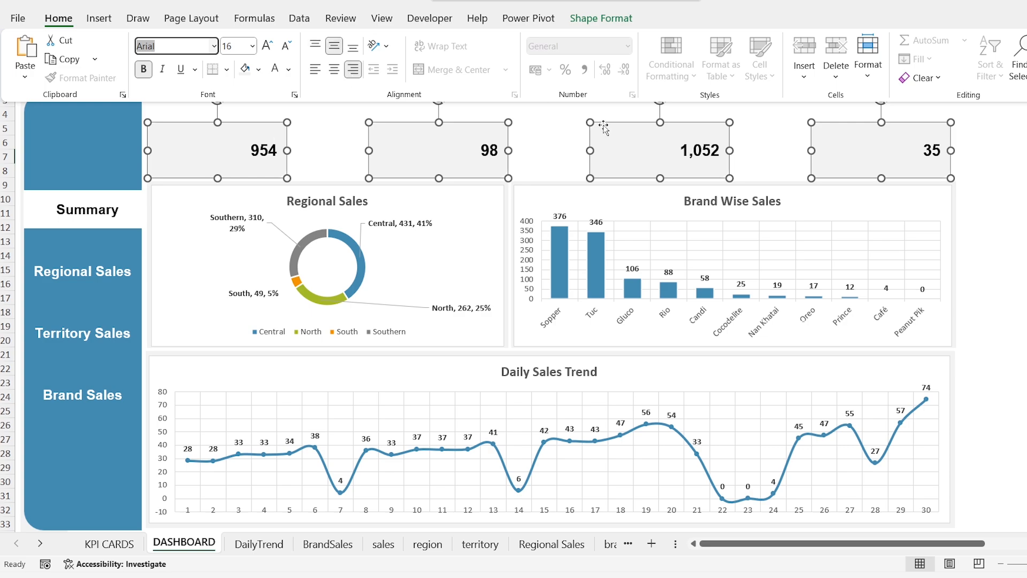
Step: Add a text box reading "Retail Sales" and place it in the upper-left corner of the first card
{"action": "left_click", "coordinate": [100, 19]}
{"action": "left_click", "coordinate": [847, 75]}
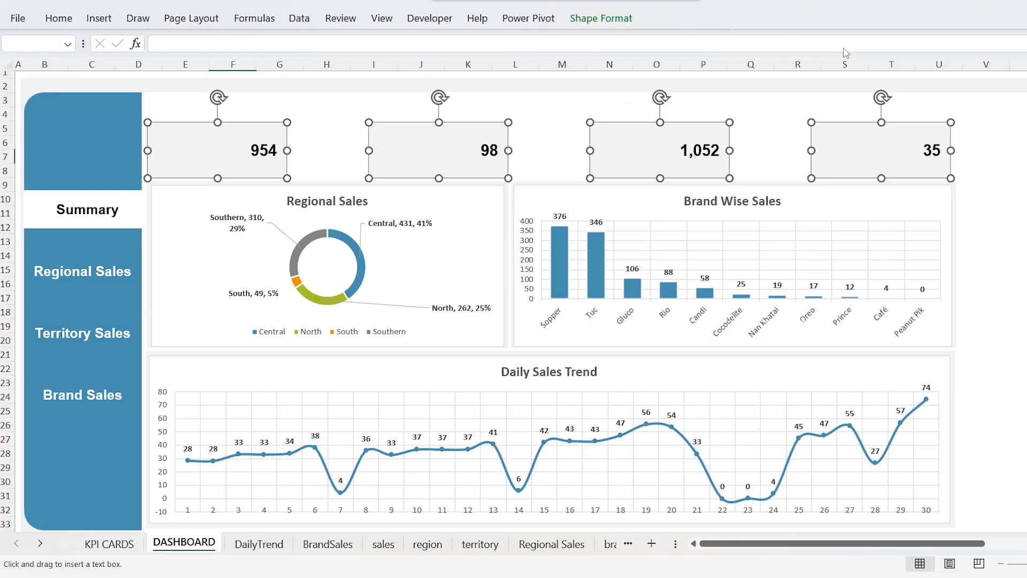
{"action": "left_click_drag", "start_coordinate": [334, 101], "coordinate": [358, 160]}
{"action": "type", "text": "Retail Sales"}
{"action": "key", "text": "ctrl+a"}
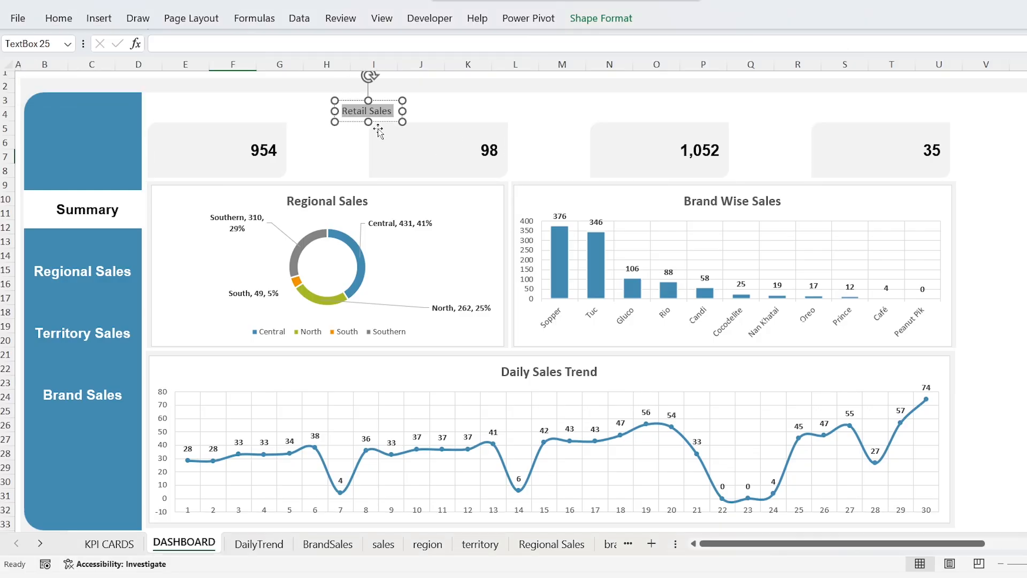
{"action": "left_click_drag", "start_coordinate": [377, 122], "coordinate": [856, 139]}
Step: Duplicate the Retail Sales label onto the second card and change its text to "W/S Sales"
{"action": "key", "text": "ctrl+d"}
{"action": "left_click", "coordinate": [403, 134]}
{"action": "key", "text": "BackSpace"}
{"action": "key", "text": "BackSpace"}
{"action": "key", "text": "BackSpace"}
{"action": "key", "text": "BackSpace"}
{"action": "key", "text": "BackSpace"}
{"action": "key", "text": "BackSpace"}
{"action": "type", "text": "W/S"}
Step: Duplicate the W/S Sales label onto the third card and change its text to "Total Sales"
{"action": "left_click", "coordinate": [418, 125]}
{"action": "key", "text": "ctrl+d"}
{"action": "left_click", "coordinate": [617, 133]}
{"action": "key", "text": "BackSpace"}
{"action": "key", "text": "BackSpace"}
{"action": "key", "text": "BackSpace"}
{"action": "type", "text": "Total"}
Step: Duplicate the Total Sales label onto the fourth card and change its text to "Per Day Sales"
{"action": "left_click", "coordinate": [621, 123]}
{"action": "key", "text": "ctrl+d"}
{"action": "left_click", "coordinate": [841, 134]}
{"action": "key", "text": "BackSpace"}
{"action": "key", "text": "BackSpace"}
{"action": "key", "text": "BackSpace"}
{"action": "key", "text": "BackSpace"}
{"action": "key", "text": "BackSpace"}
{"action": "type", "text": "Per Day"}
{"action": "left_click", "coordinate": [794, 117]}
Step: Set the font of all four card labels to Arial
{"action": "left_click", "coordinate": [848, 135]}
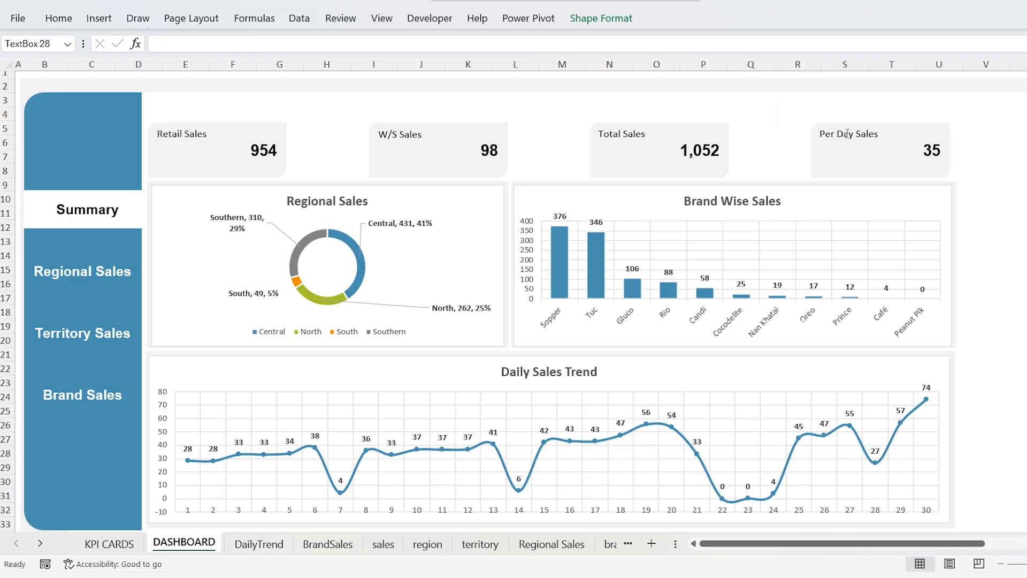
{"action": "left_click", "coordinate": [623, 133], "text": "shift"}
{"action": "left_click", "coordinate": [411, 133], "text": "shift"}
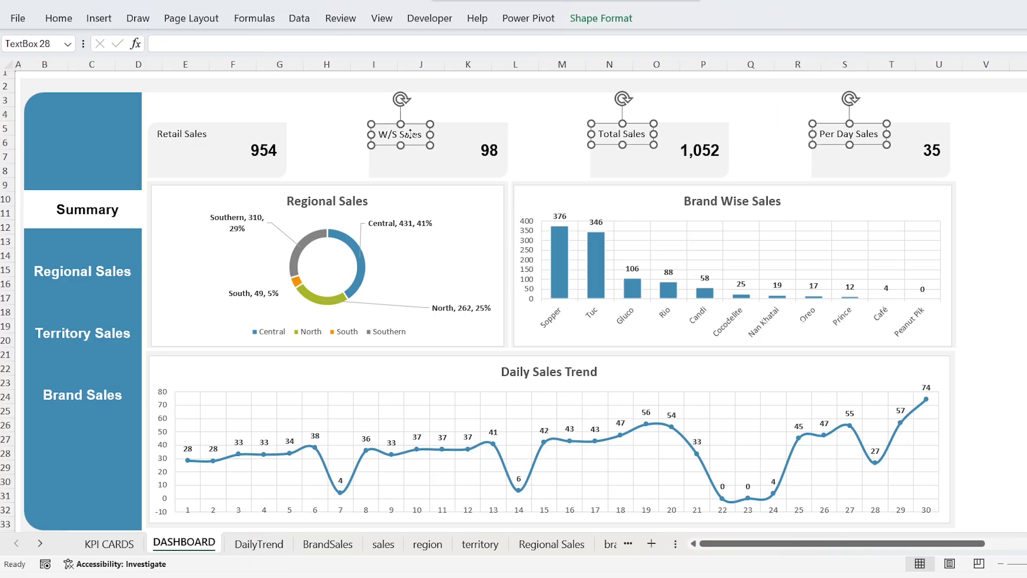
{"action": "left_click", "coordinate": [195, 134], "text": "shift"}
{"action": "left_click", "coordinate": [58, 18]}
{"action": "left_click", "coordinate": [183, 45]}
{"action": "type", "text": "Arial"}
{"action": "key", "text": "Return"}
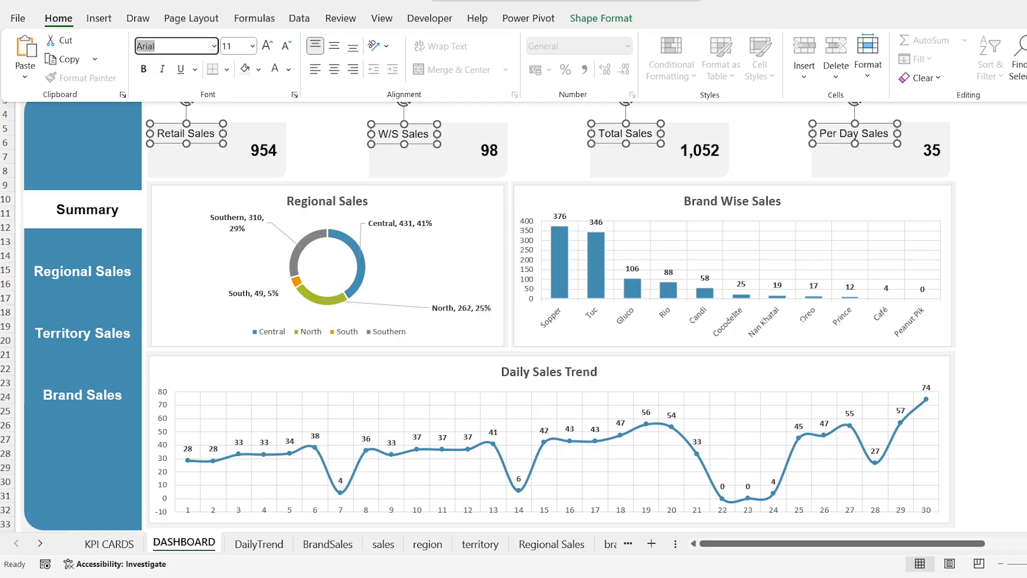
Step: Make the four card labels bold and italic, then deselect them
{"action": "left_click", "coordinate": [145, 70]}
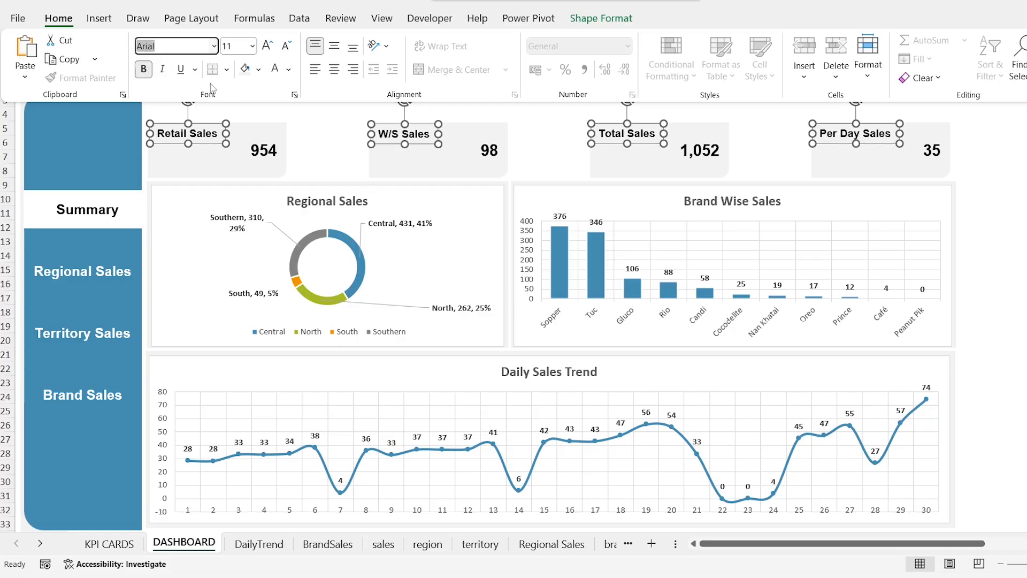
{"action": "left_click", "coordinate": [162, 69]}
{"action": "left_click", "coordinate": [326, 141]}
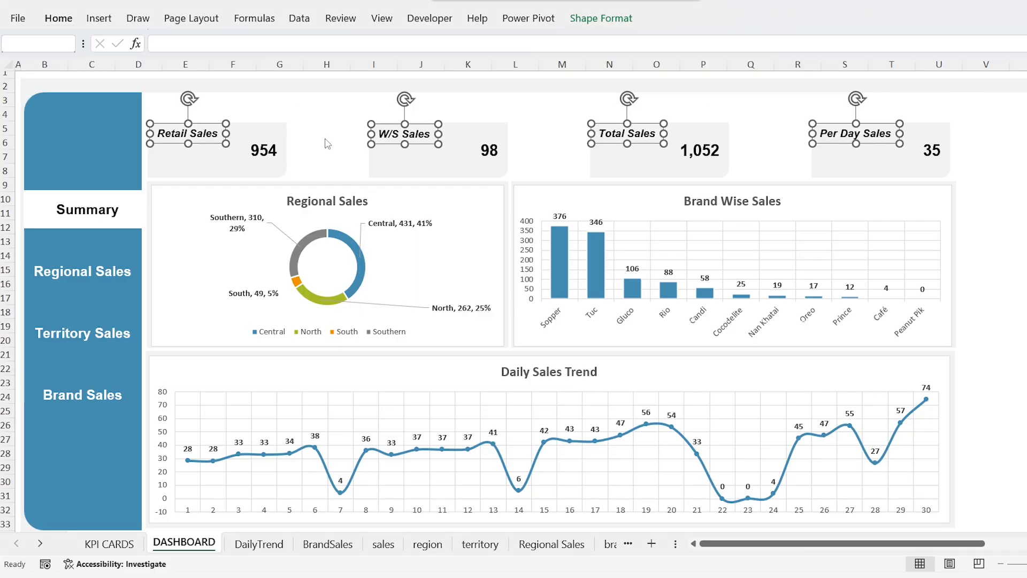
{"action": "left_click", "coordinate": [321, 120]}
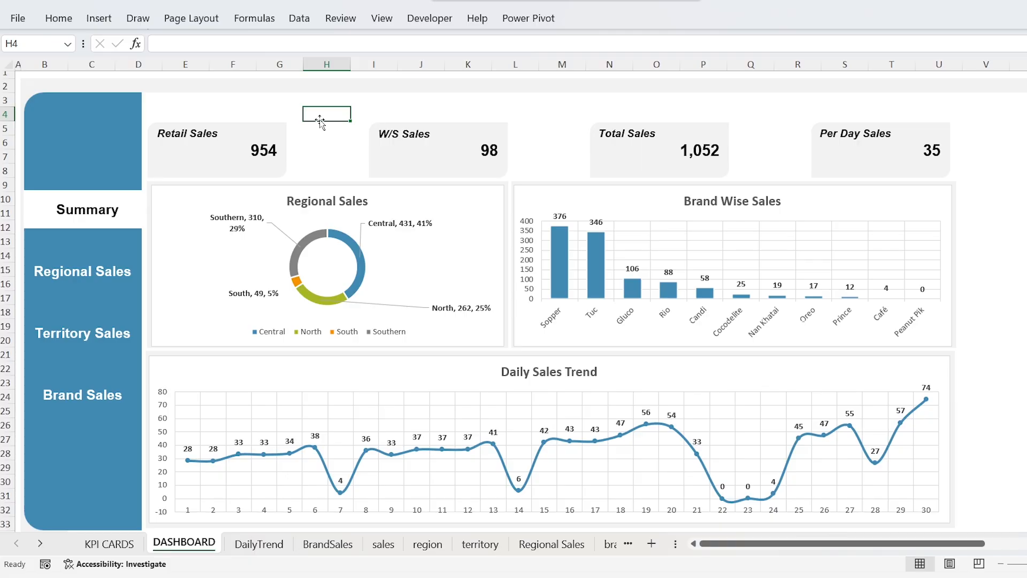
Step: Start inserting slicers for the Regional Sales chart and choose the Region field from the region table
{"action": "left_click", "coordinate": [212, 192]}
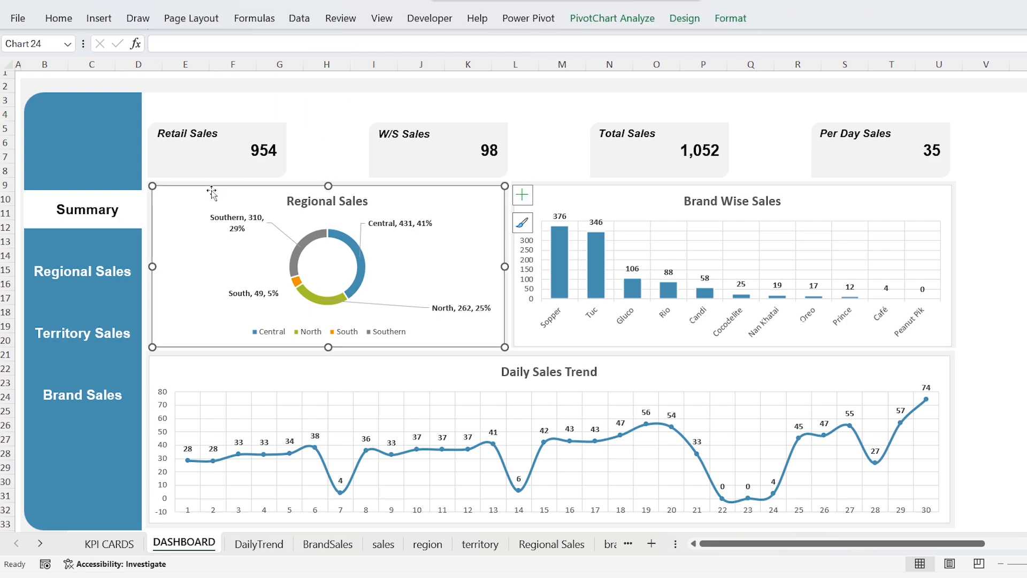
{"action": "left_click", "coordinate": [100, 19]}
{"action": "left_click", "coordinate": [723, 54]}
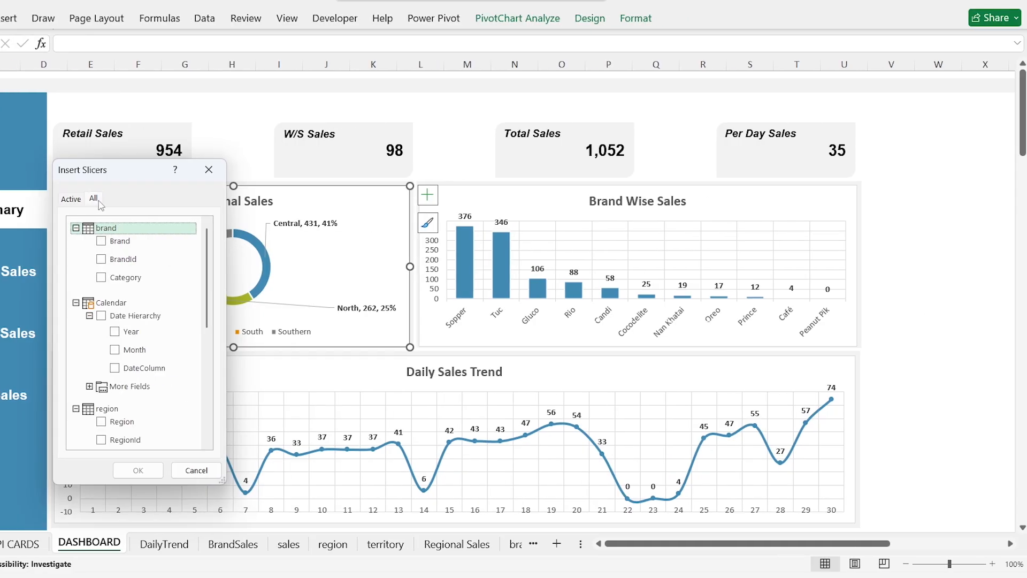
{"action": "left_click", "coordinate": [170, 228]}
{"action": "left_click", "coordinate": [170, 250]}
{"action": "left_click", "coordinate": [75, 273]}
{"action": "left_click", "coordinate": [76, 295]}
{"action": "left_click", "coordinate": [76, 317]}
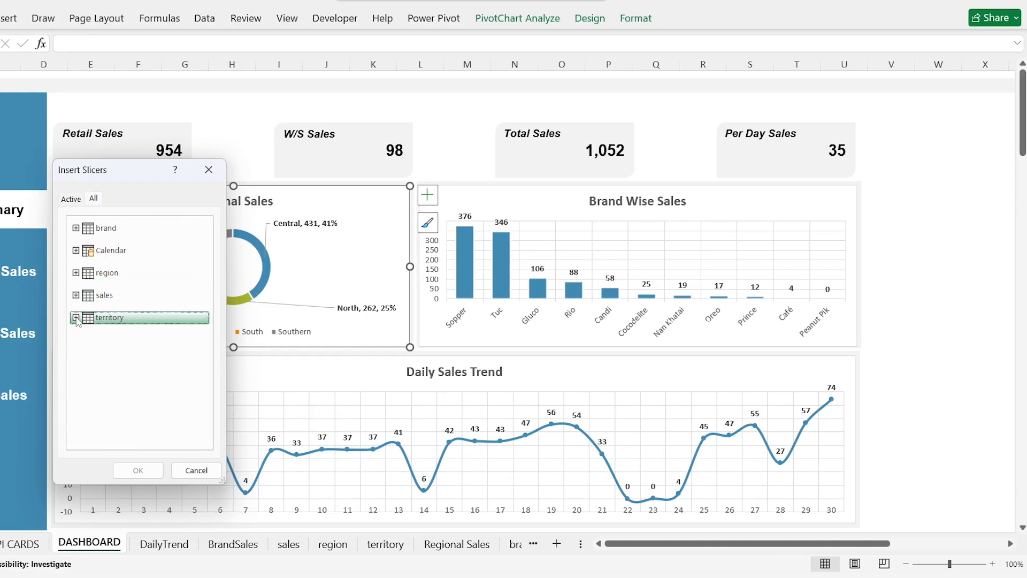
{"action": "left_click", "coordinate": [76, 274]}
{"action": "left_click", "coordinate": [101, 286]}
{"action": "left_click", "coordinate": [76, 274]}
Step: Add the Territory and Brand fields from their tables to the selection and insert the slicers
{"action": "left_click", "coordinate": [75, 318]}
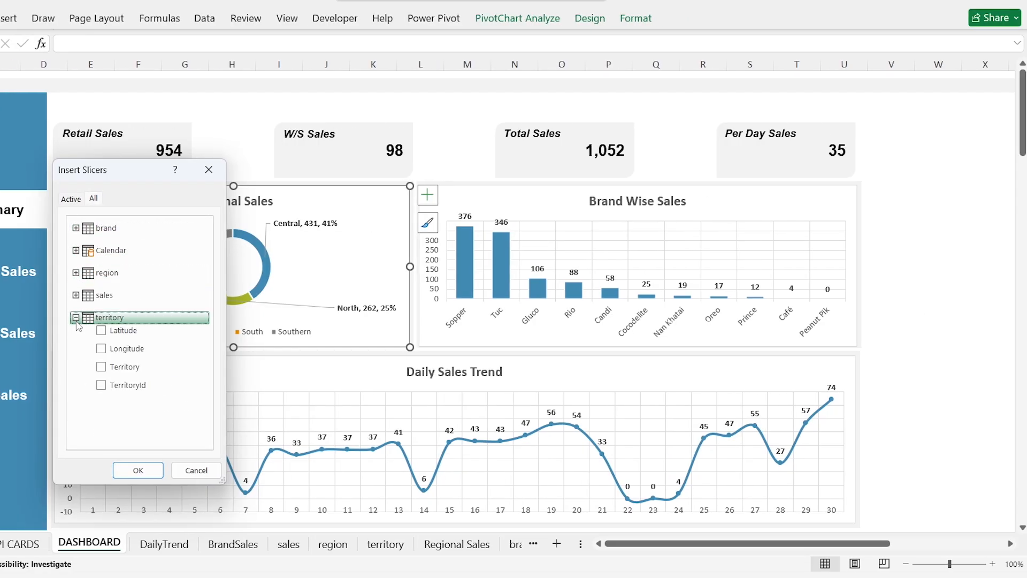
{"action": "left_click", "coordinate": [75, 318]}
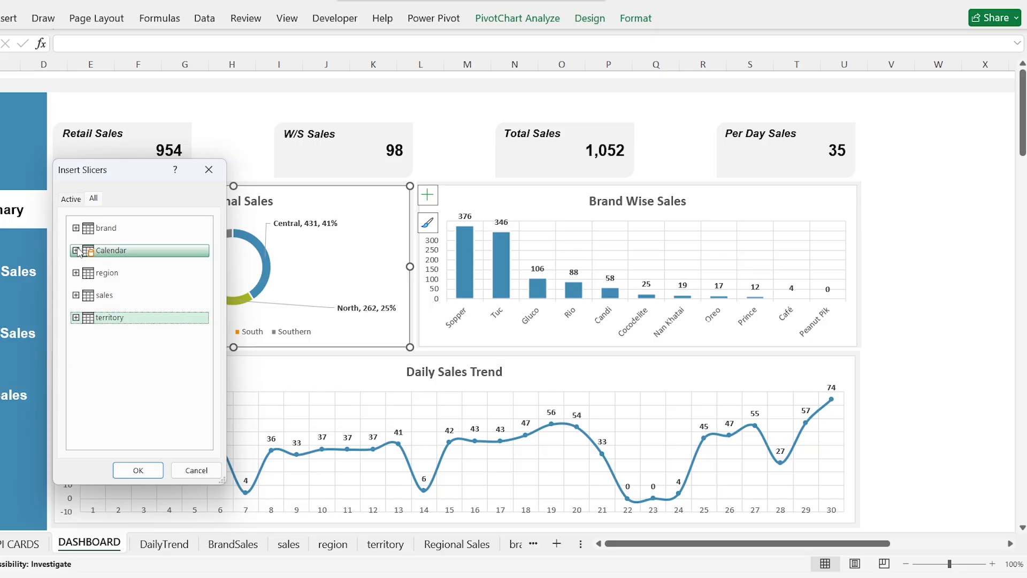
{"action": "left_click", "coordinate": [76, 228]}
{"action": "left_click", "coordinate": [101, 240]}
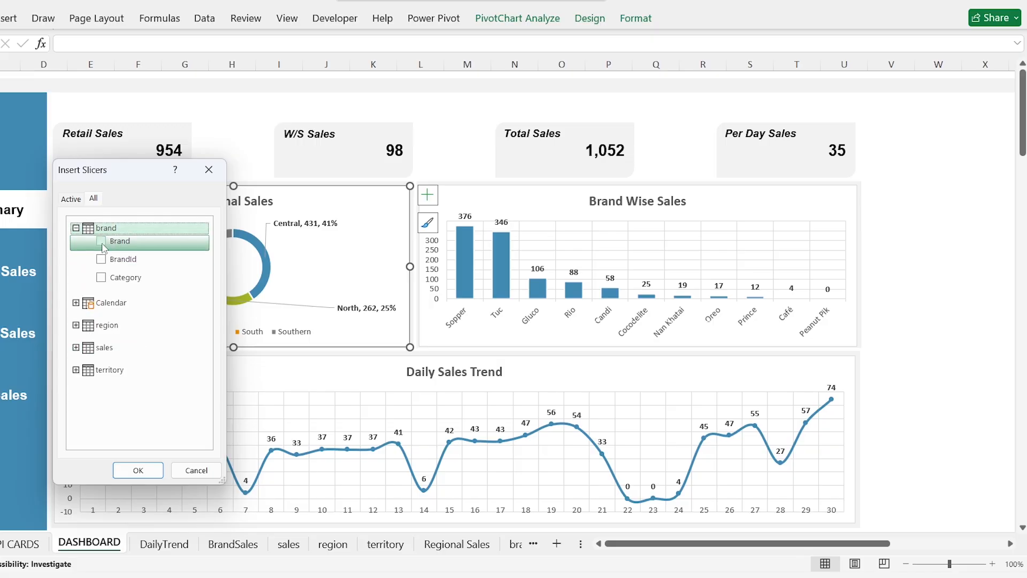
{"action": "left_click", "coordinate": [76, 229]}
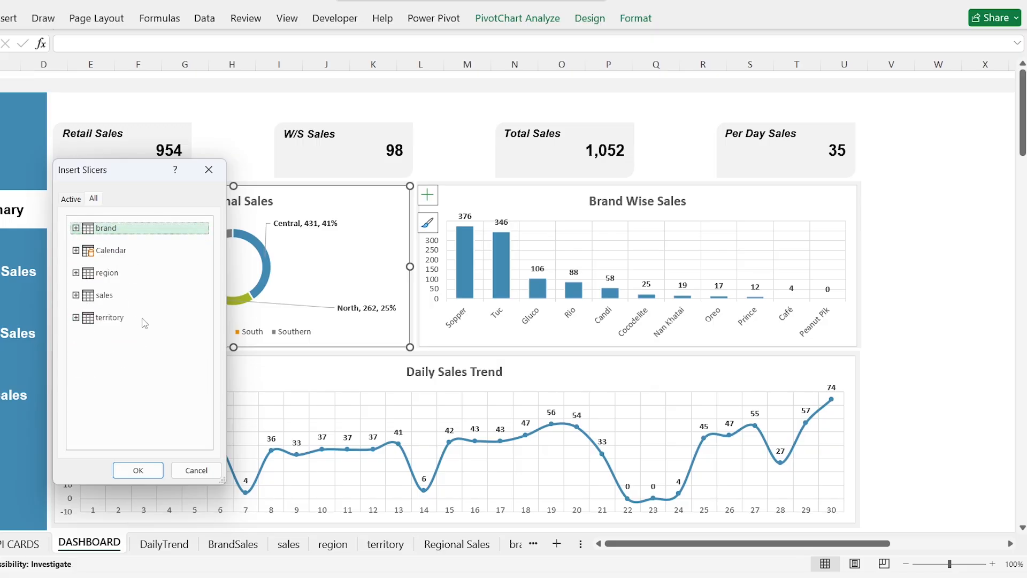
{"action": "left_click", "coordinate": [138, 470]}
Step: Stack the Region, Territory and Brand slicers in a column beside the charts, shortening the Region slicer to fit its four buttons
{"action": "left_click_drag", "start_coordinate": [391, 183], "coordinate": [894, 110]}
{"action": "left_click_drag", "start_coordinate": [943, 284], "coordinate": [942, 208]}
{"action": "left_click_drag", "start_coordinate": [435, 218], "coordinate": [901, 224]}
{"action": "left_click_drag", "start_coordinate": [497, 253], "coordinate": [926, 414]}
{"action": "left_click", "coordinate": [862, 385]}
{"action": "scroll", "coordinate": [863, 385], "scroll_direction": "down", "scroll_amount": 3}
{"action": "scroll", "coordinate": [909, 171], "scroll_direction": "up", "scroll_amount": 3}
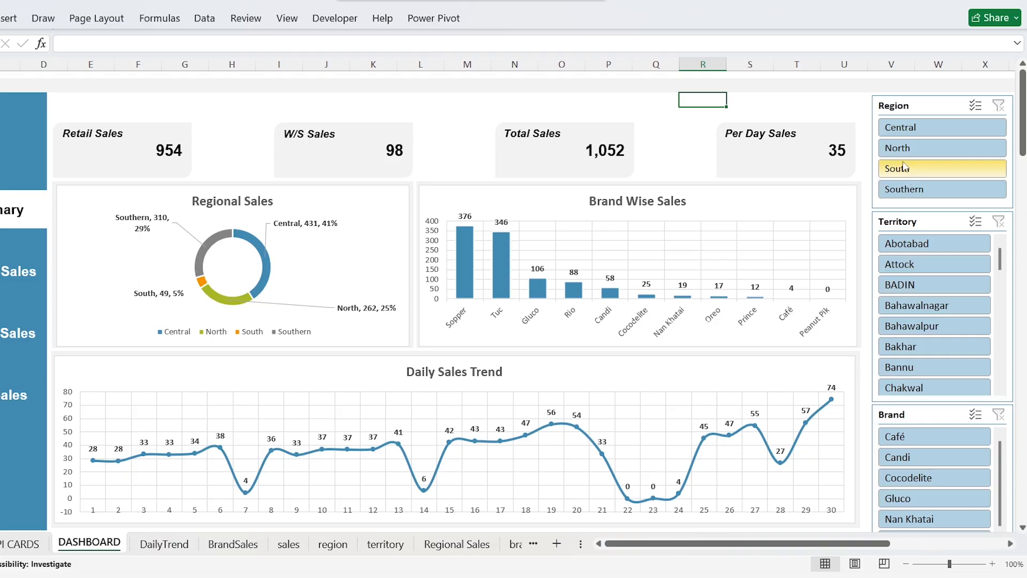
Step: Arrange the Region slicer's buttons in 2 columns and shorten the slicer to fit two rows
{"action": "left_click", "coordinate": [895, 106]}
{"action": "left_click", "coordinate": [487, 19]}
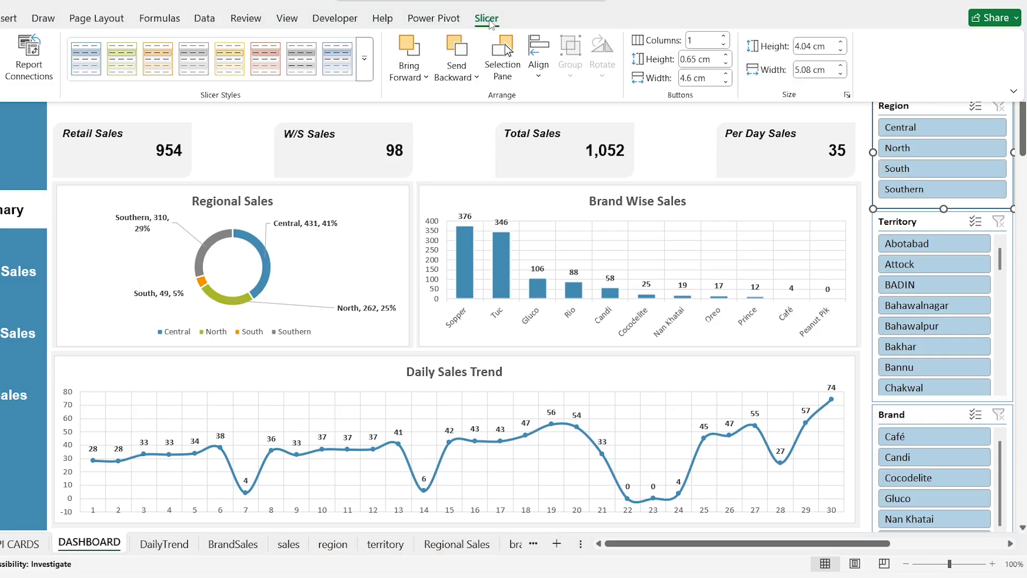
{"action": "left_click", "coordinate": [708, 43]}
{"action": "key", "text": "Return"}
{"action": "left_click", "coordinate": [782, 116]}
{"action": "left_click", "coordinate": [916, 106]}
{"action": "left_click_drag", "start_coordinate": [944, 209], "coordinate": [943, 165]}
Step: Move the Territory and Brand slicers up together to sit directly beneath the Region slicer
{"action": "left_click", "coordinate": [919, 220]}
{"action": "left_click", "coordinate": [912, 416], "text": "ctrl"}
{"action": "key", "text": "Up"}
{"action": "key", "text": "Up"}
{"action": "key", "text": "Up"}
{"action": "key", "text": "Up"}
{"action": "key", "text": "Up"}
{"action": "key", "text": "Up"}
{"action": "key", "text": "Up"}
{"action": "key", "text": "Up"}
{"action": "key", "text": "Up"}
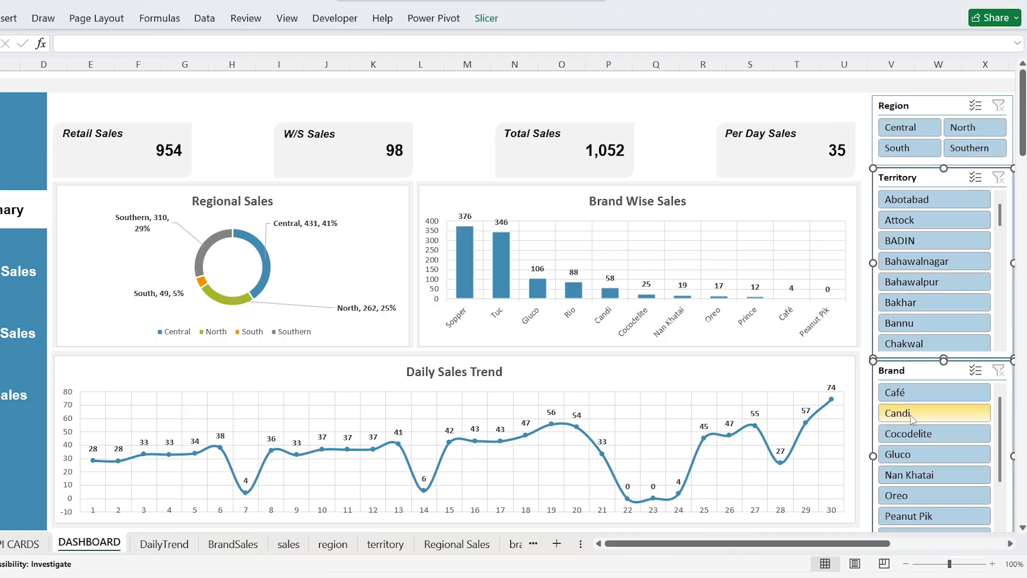
Step: Include the Region slicer in the selection and apply a light grey slicer style to the Region, Territory and Brand slicers
{"action": "left_click", "coordinate": [916, 107], "text": "ctrl"}
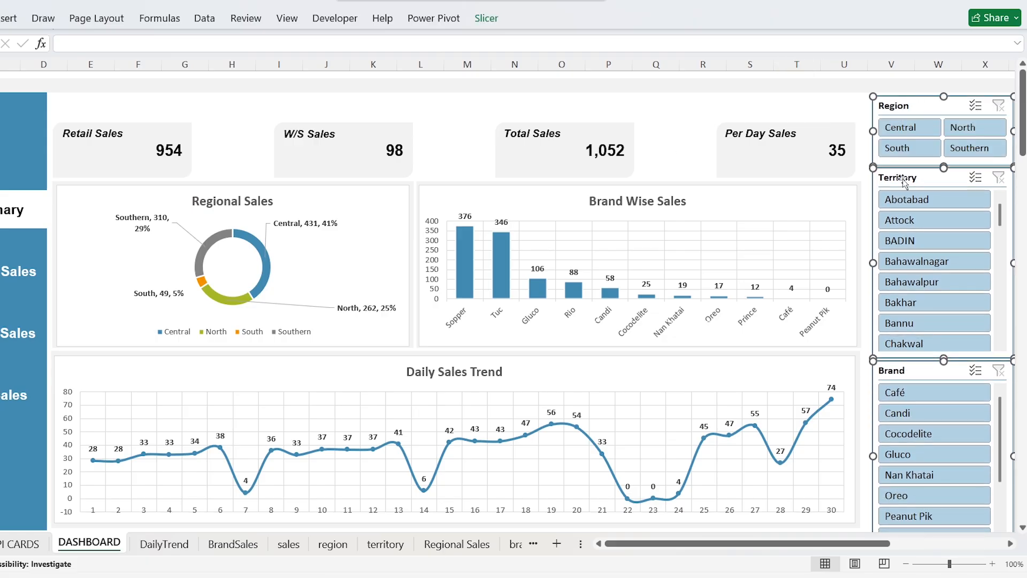
{"action": "left_click", "coordinate": [498, 23]}
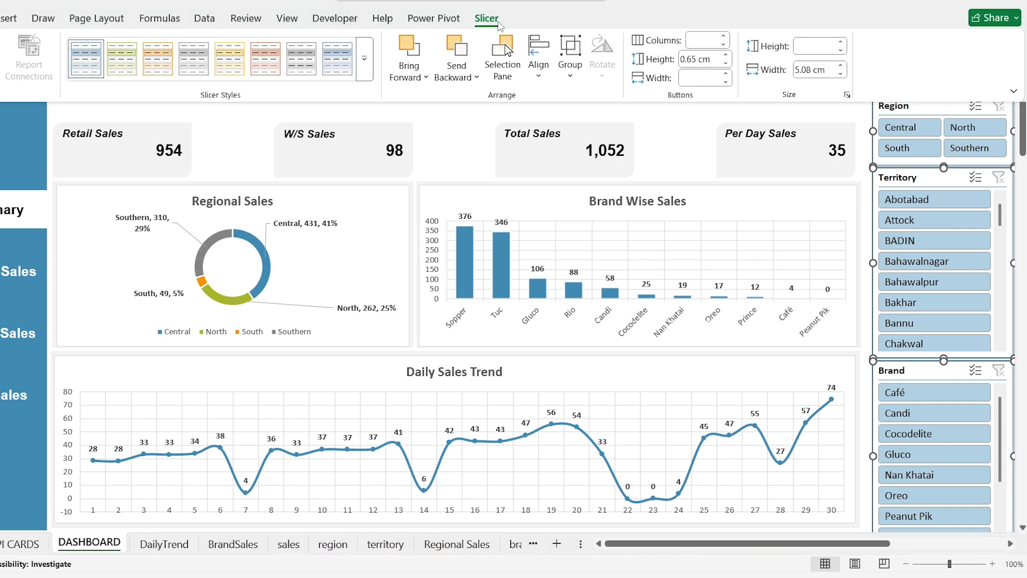
{"action": "left_click", "coordinate": [365, 58]}
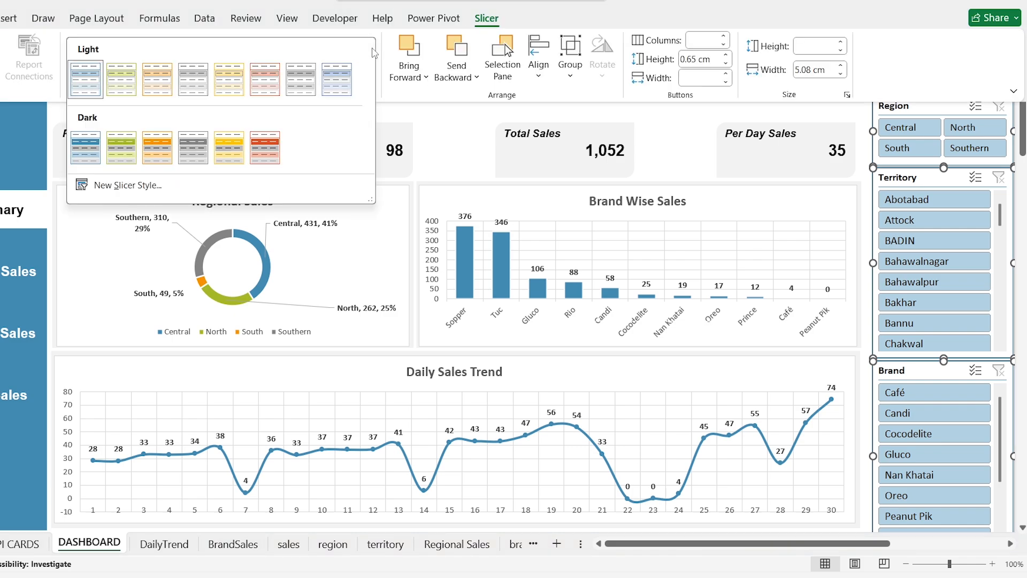
{"action": "left_click", "coordinate": [304, 90]}
{"action": "left_click", "coordinate": [796, 100]}
Step: Test the slicers by filtering to Central and Faisalabad, and clear the Territory and Region filters
{"action": "left_click", "coordinate": [892, 128]}
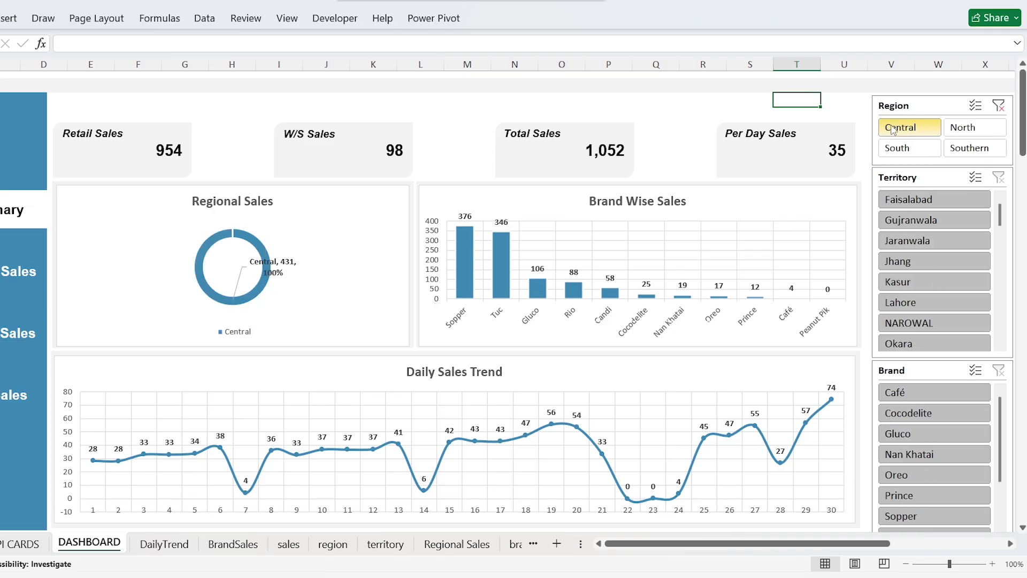
{"action": "left_click", "coordinate": [900, 200]}
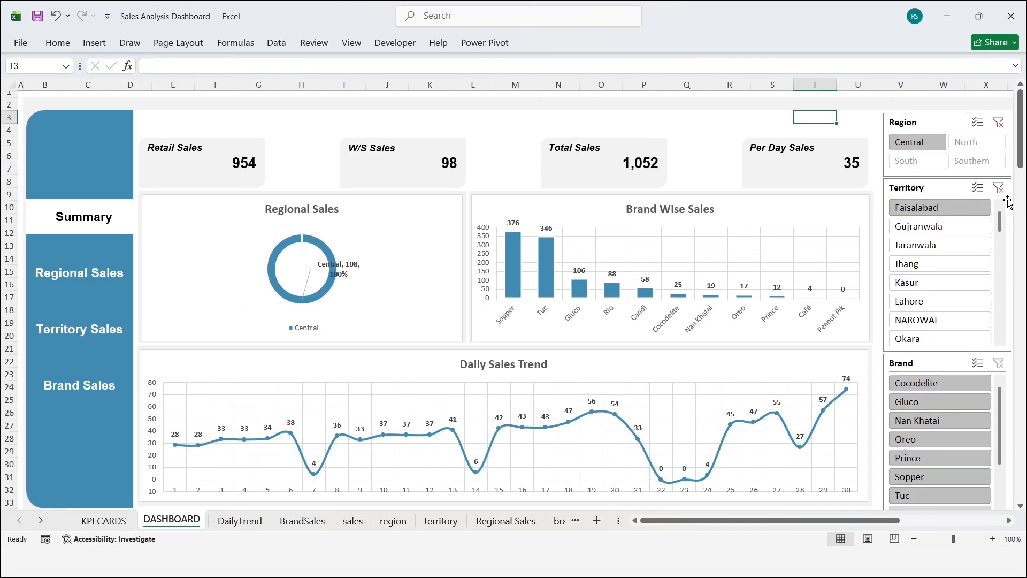
{"action": "left_click", "coordinate": [998, 187]}
{"action": "left_click", "coordinate": [998, 122]}
Step: Connect the Region slicer to the PivotTables on the BrandSales, DailyTrend and KPI CARDS sheets as well
{"action": "left_click", "coordinate": [927, 125]}
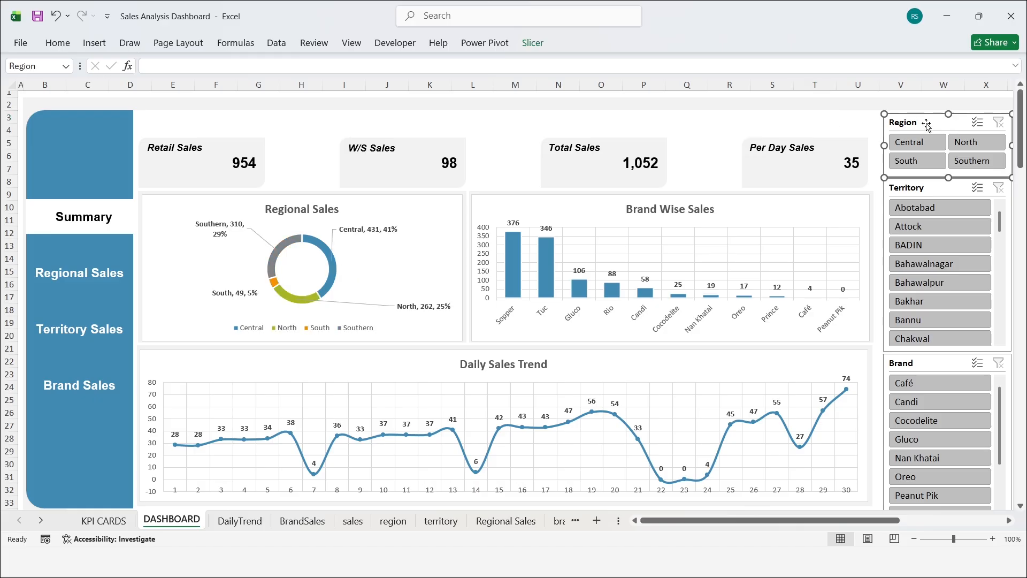
{"action": "left_click", "coordinate": [533, 43]}
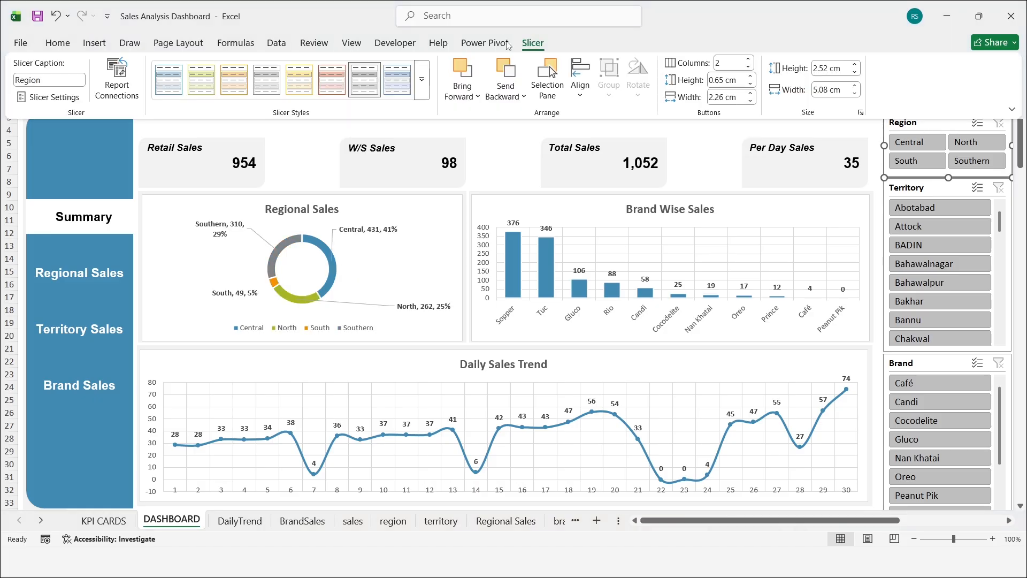
{"action": "left_click", "coordinate": [123, 87]}
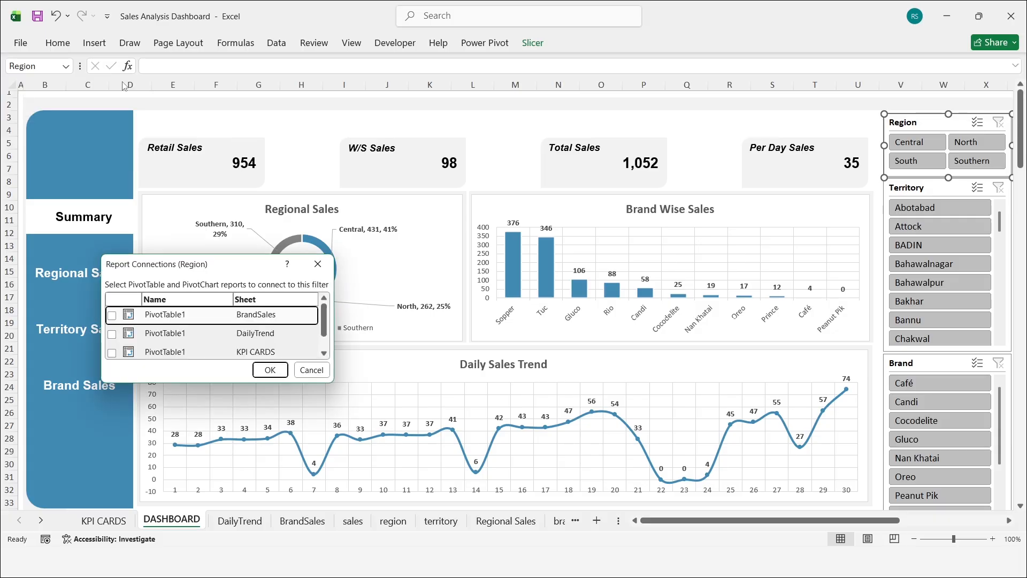
{"action": "left_click", "coordinate": [112, 316]}
{"action": "left_click", "coordinate": [112, 333]}
{"action": "scroll", "coordinate": [113, 332], "scroll_direction": "down", "scroll_amount": 1}
{"action": "left_click", "coordinate": [112, 330]}
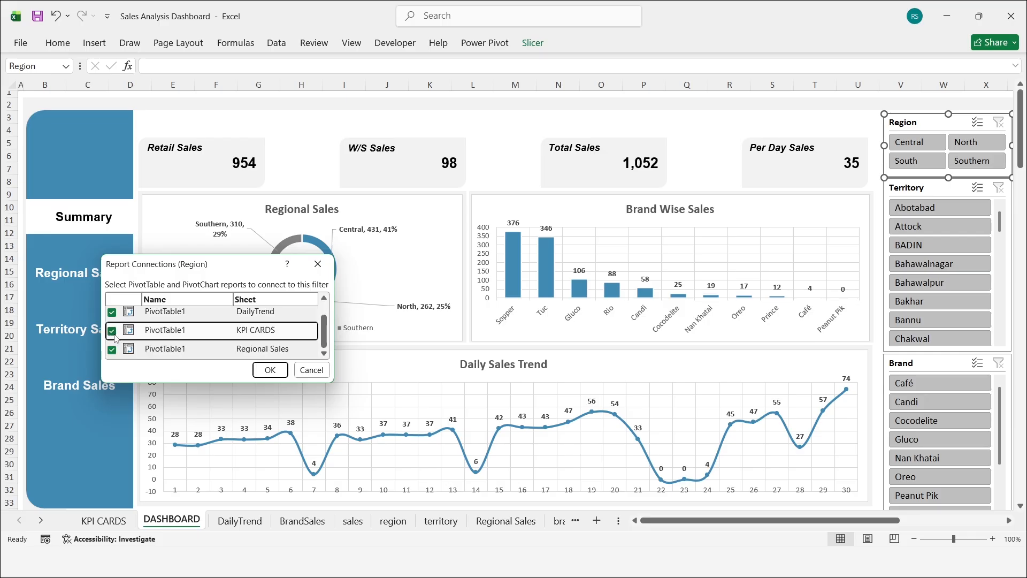
{"action": "left_click_drag", "start_coordinate": [144, 272], "coordinate": [354, 194]}
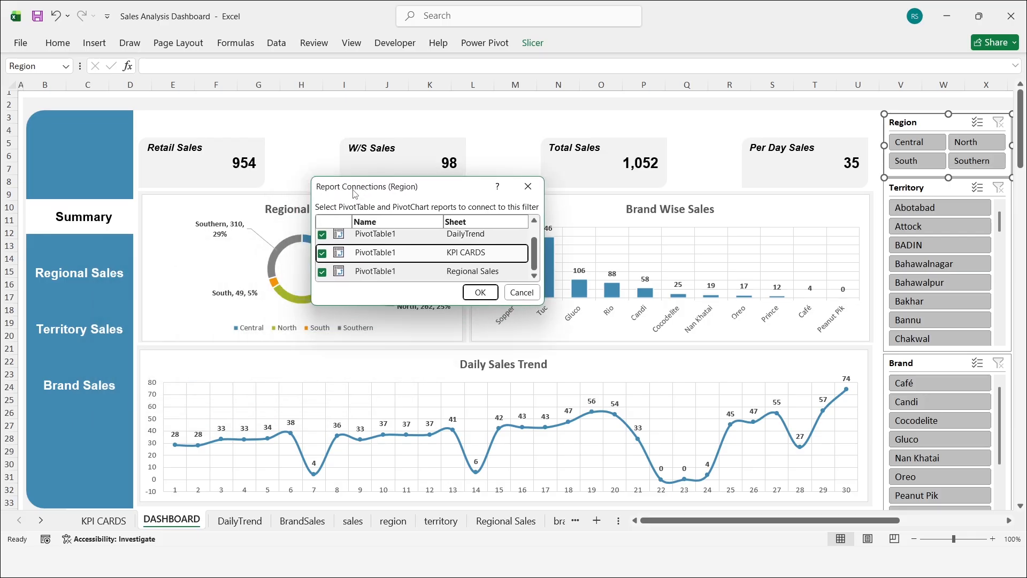
{"action": "scroll", "coordinate": [347, 259], "scroll_direction": "up", "scroll_amount": 1}
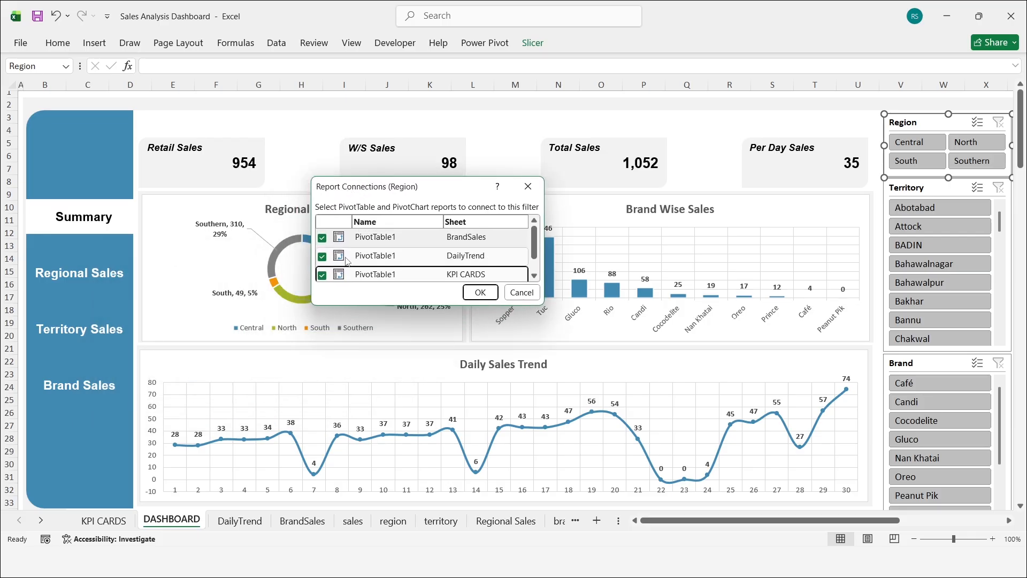
{"action": "left_click", "coordinate": [480, 292]}
Step: Connect the Territory slicer to the BrandSales, DailyTrend and KPI CARDS PivotTables through its report connections
{"action": "left_click", "coordinate": [909, 187]}
{"action": "left_click", "coordinate": [524, 44]}
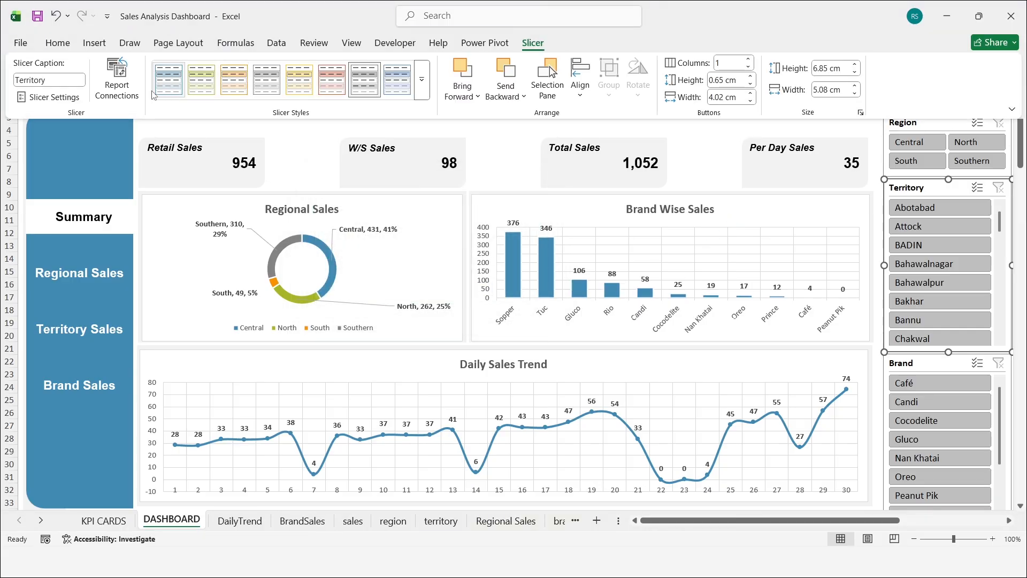
{"action": "left_click", "coordinate": [123, 91]}
{"action": "left_click", "coordinate": [322, 239]}
{"action": "left_click", "coordinate": [322, 257]}
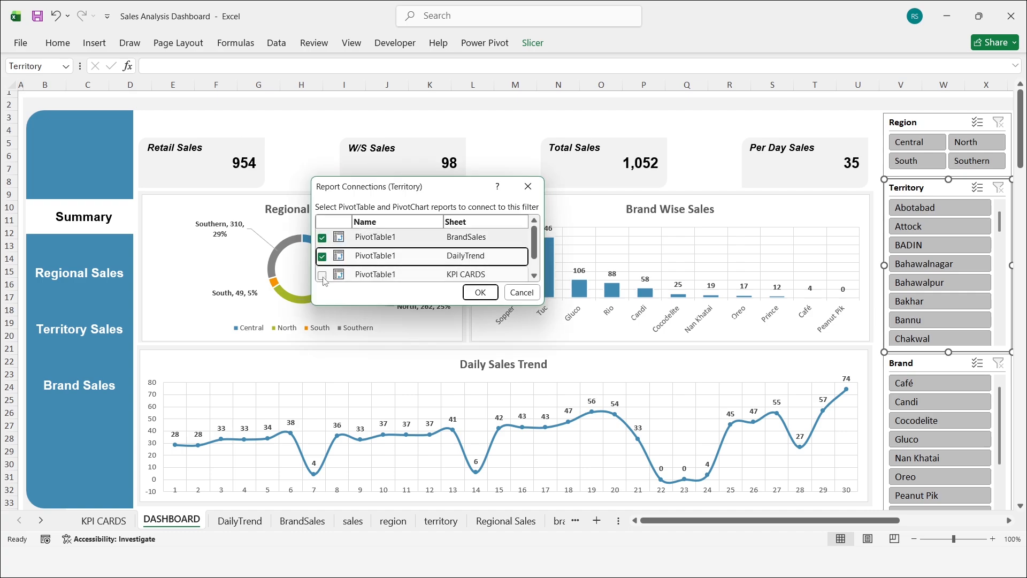
{"action": "left_click", "coordinate": [322, 277]}
{"action": "scroll", "coordinate": [342, 256], "scroll_direction": "up", "scroll_amount": 1}
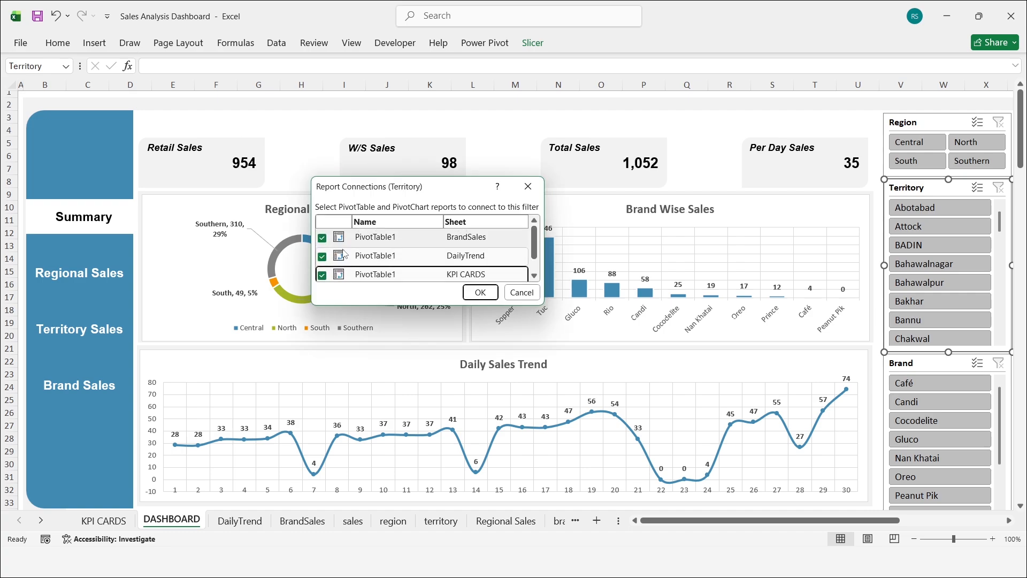
{"action": "left_click", "coordinate": [481, 292]}
Step: Connect the Brand slicer to the BrandSales, DailyTrend and KPI CARDS PivotTables through its report connections
{"action": "left_click", "coordinate": [933, 365]}
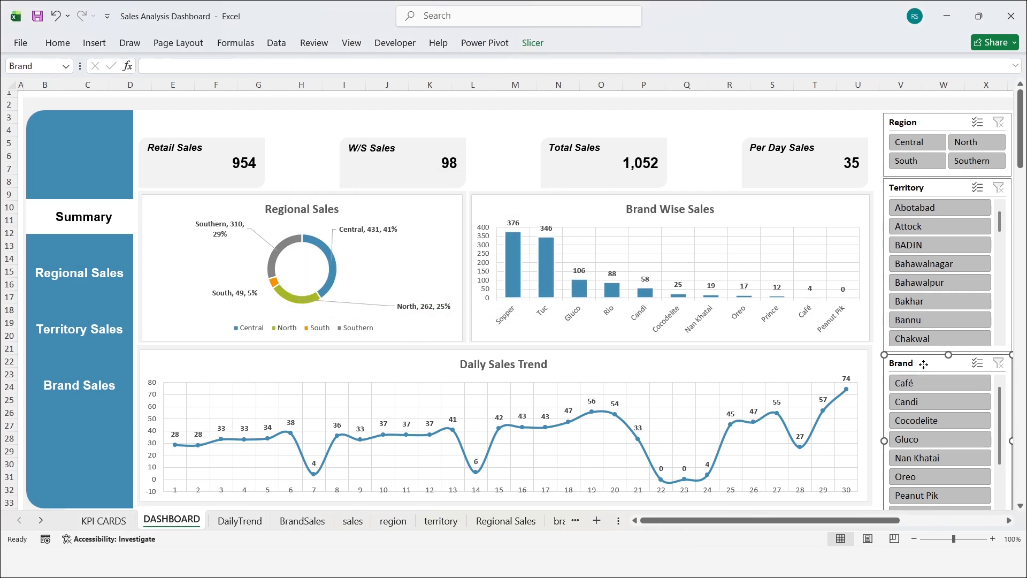
{"action": "left_click", "coordinate": [532, 43]}
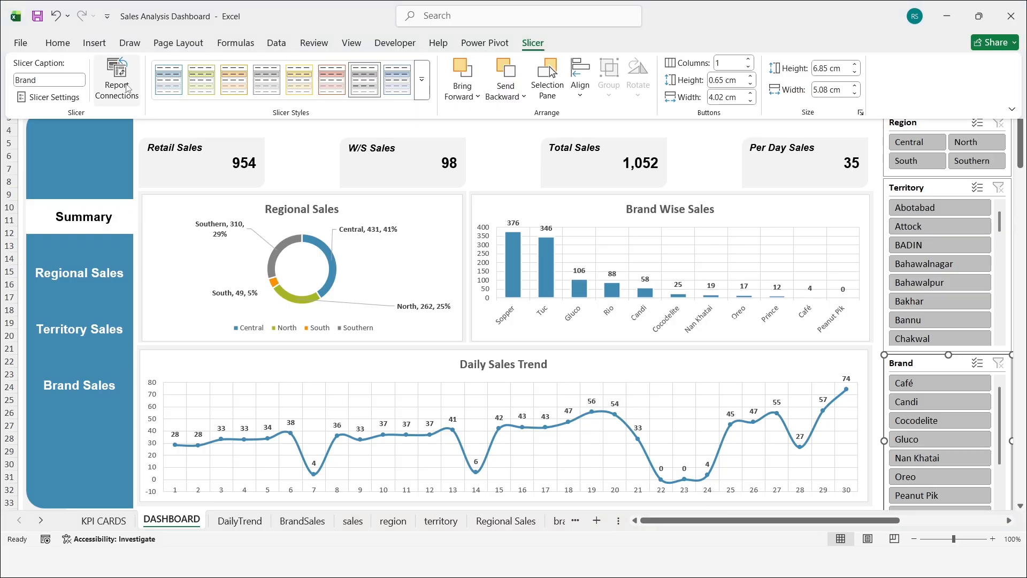
{"action": "left_click", "coordinate": [127, 89]}
{"action": "left_click", "coordinate": [322, 238]}
{"action": "left_click", "coordinate": [322, 256]}
{"action": "left_click", "coordinate": [322, 275]}
{"action": "scroll", "coordinate": [332, 275], "scroll_direction": "down", "scroll_amount": 1}
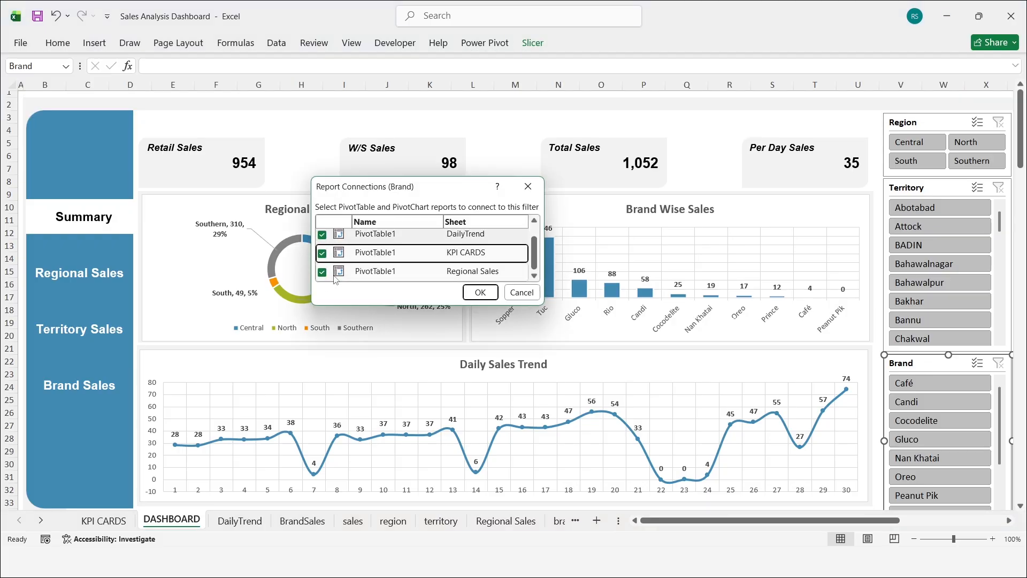
{"action": "left_click", "coordinate": [480, 293]}
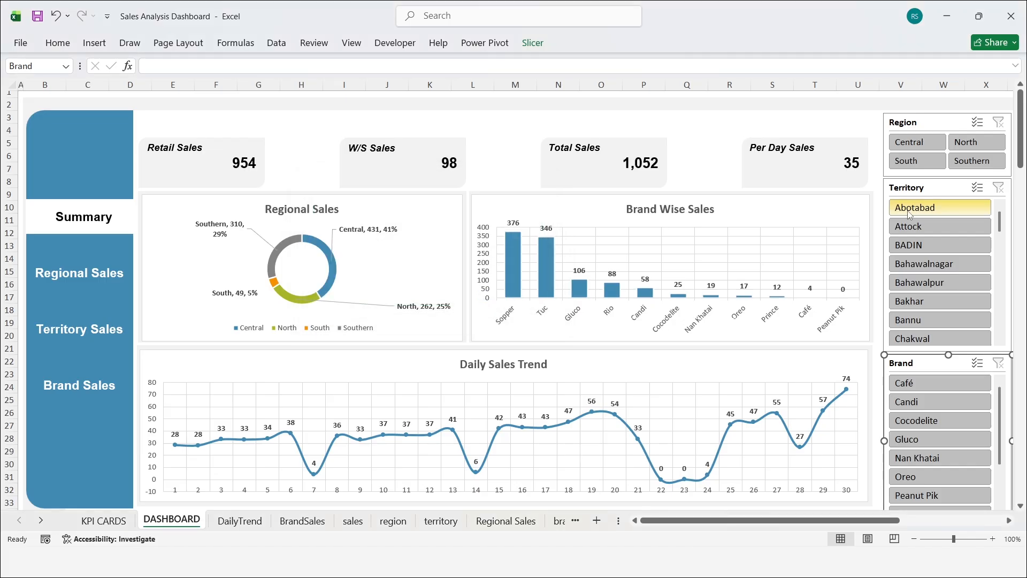
Step: Test the connected slicers by filtering to Central, Faisalabad and Cocodelite, and clear all three filters
{"action": "left_click", "coordinate": [916, 143]}
{"action": "left_click", "coordinate": [940, 207]}
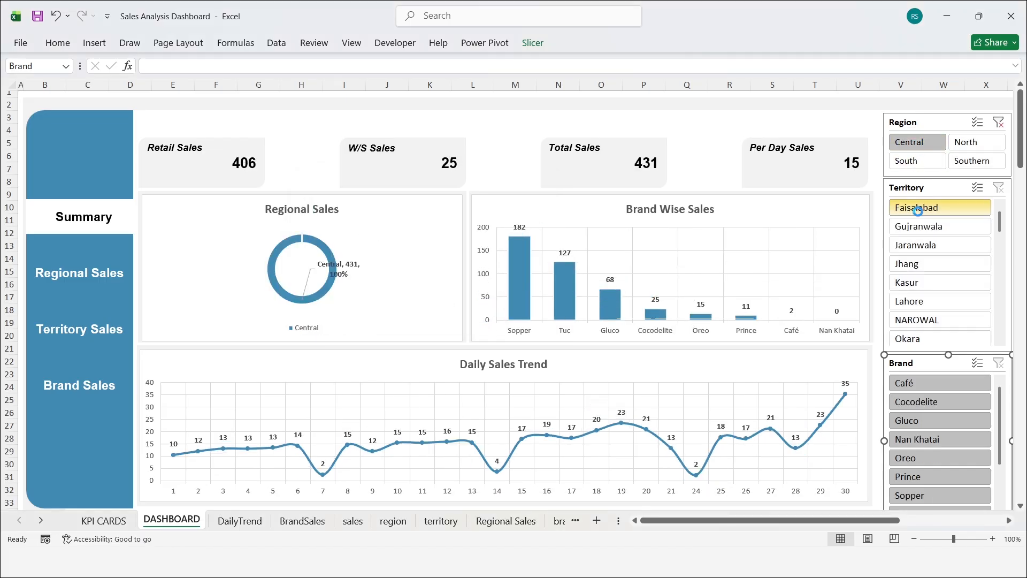
{"action": "left_click", "coordinate": [963, 382]}
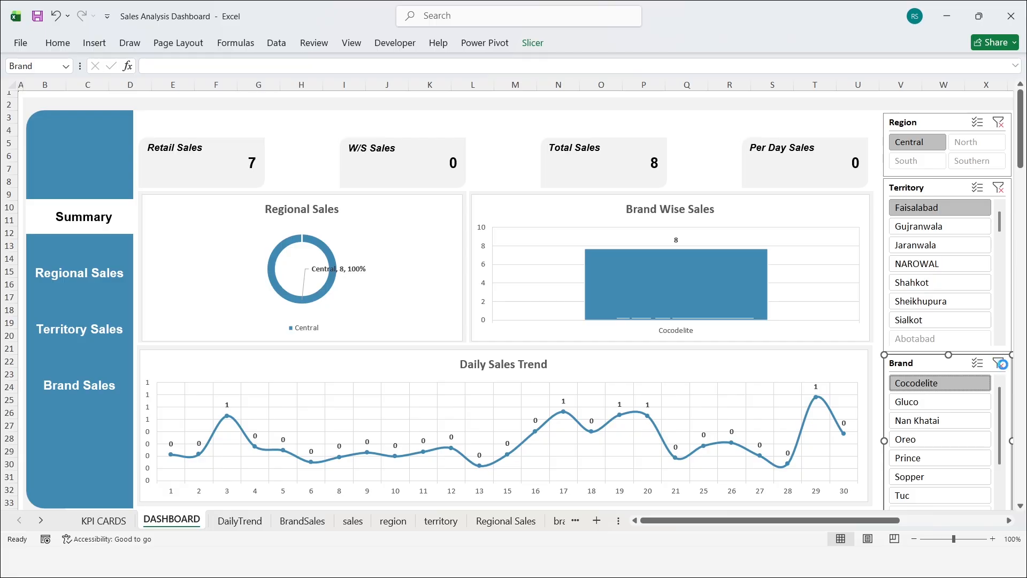
{"action": "left_click", "coordinate": [999, 364]}
{"action": "left_click", "coordinate": [998, 188]}
{"action": "left_click", "coordinate": [999, 123]}
Step: Check the dashboard for the Café, Candi and Cocodelite brands one after another, and clear the Brand filter
{"action": "left_click", "coordinate": [913, 385]}
{"action": "left_click", "coordinate": [916, 402]}
{"action": "left_click", "coordinate": [918, 420]}
{"action": "left_click", "coordinate": [999, 364]}
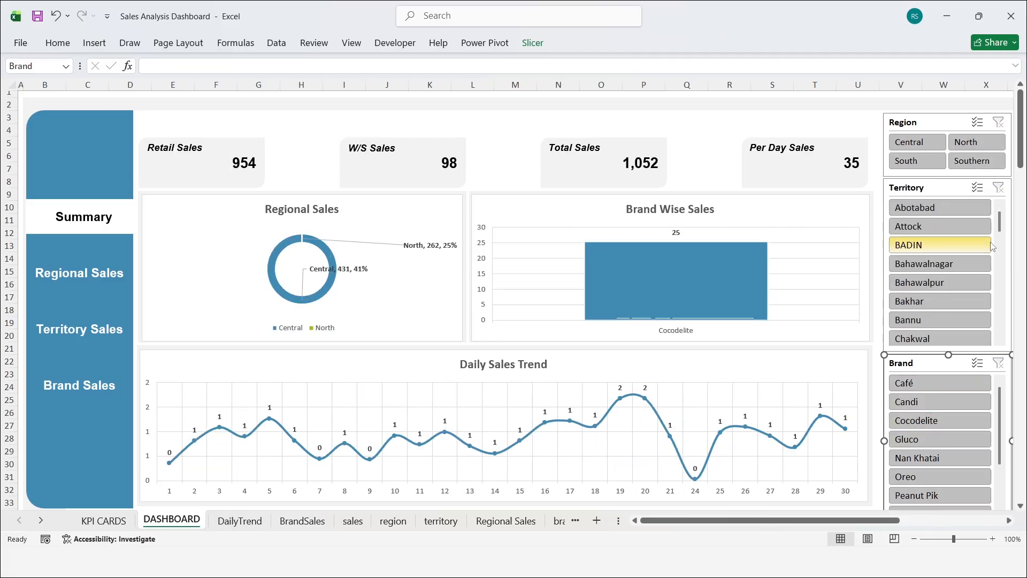
Step: Insert a text box above the KPI cards reading "Sales Analysis Dashboard" and make its text bold
{"action": "left_click", "coordinate": [216, 118]}
{"action": "left_click", "coordinate": [94, 43]}
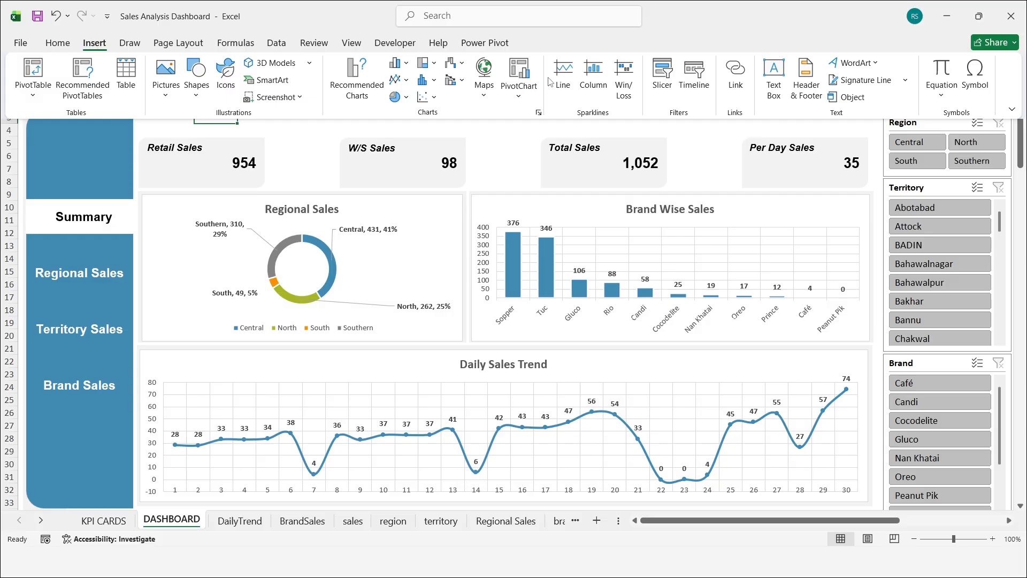
{"action": "left_click", "coordinate": [772, 81]}
{"action": "left_click", "coordinate": [258, 129]}
{"action": "type", "text": "Sales Analysis Dashboard"}
{"action": "key", "text": "ctrl+a"}
{"action": "key", "text": "ctrl+b"}
Step: Set the dashboard title's font to Arial and its size to 24
{"action": "left_click", "coordinate": [59, 44]}
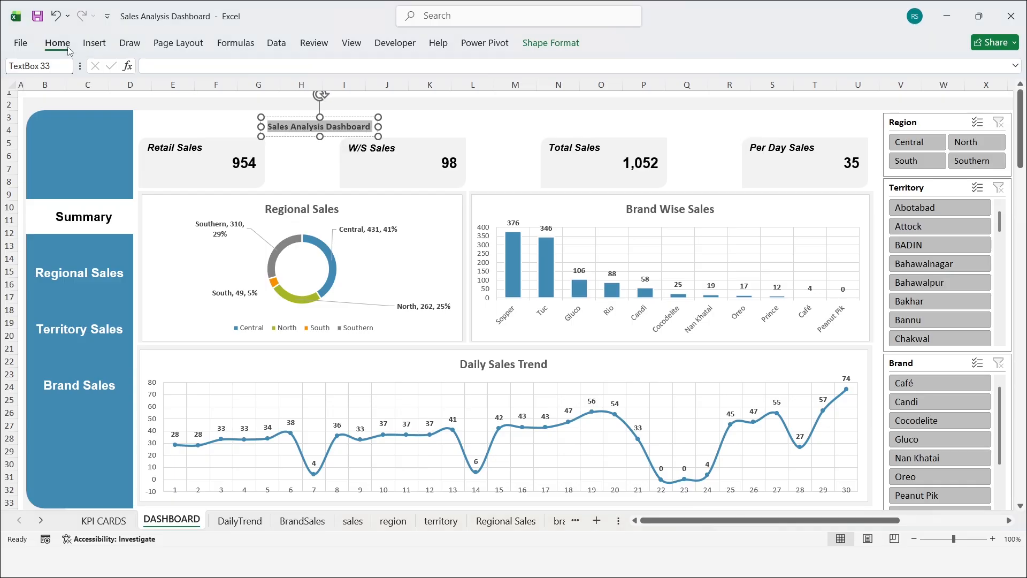
{"action": "left_click", "coordinate": [160, 68]}
{"action": "type", "text": "Arial"}
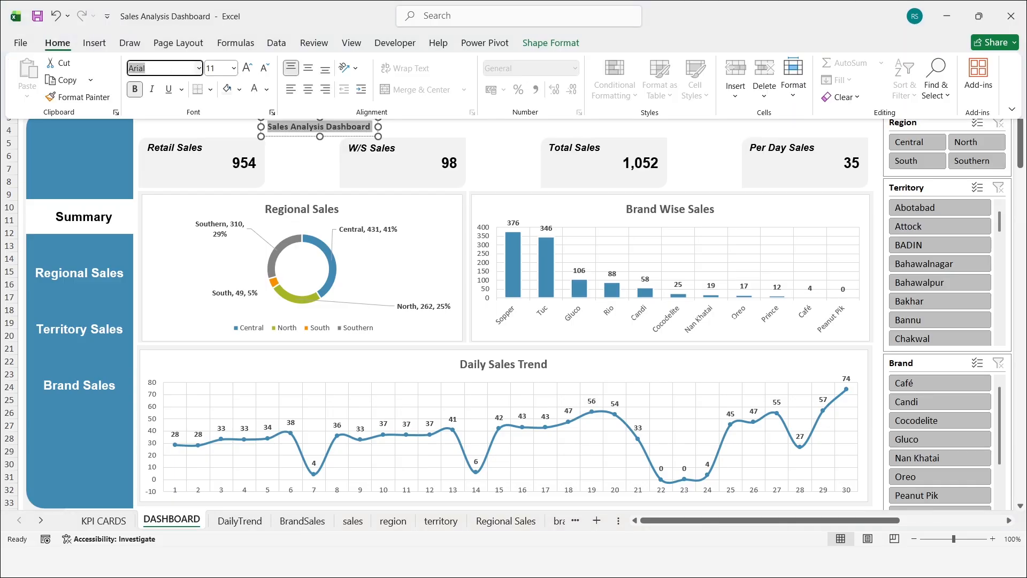
{"action": "key", "text": "Return"}
{"action": "left_click", "coordinate": [220, 69]}
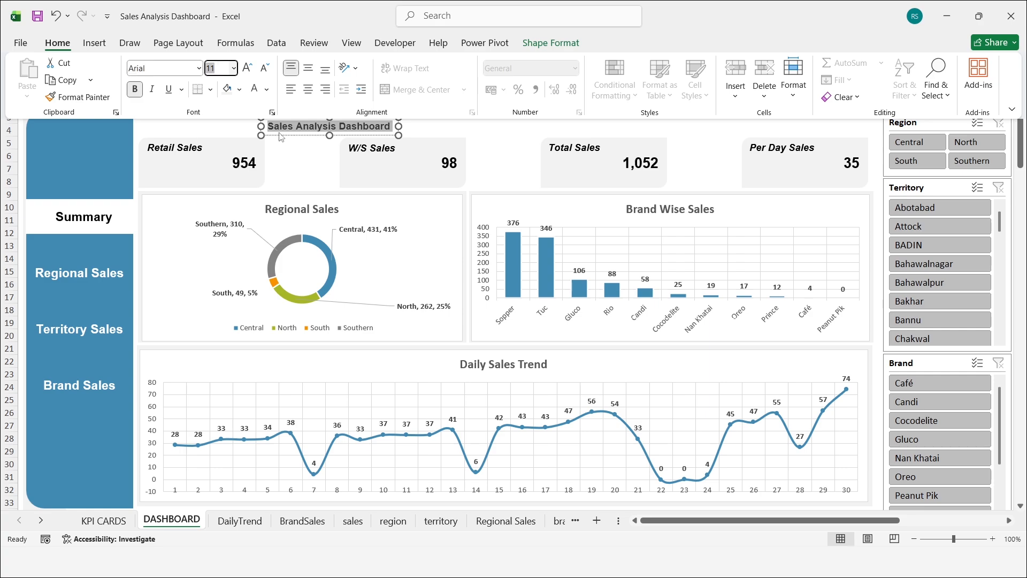
{"action": "key", "text": "Return"}
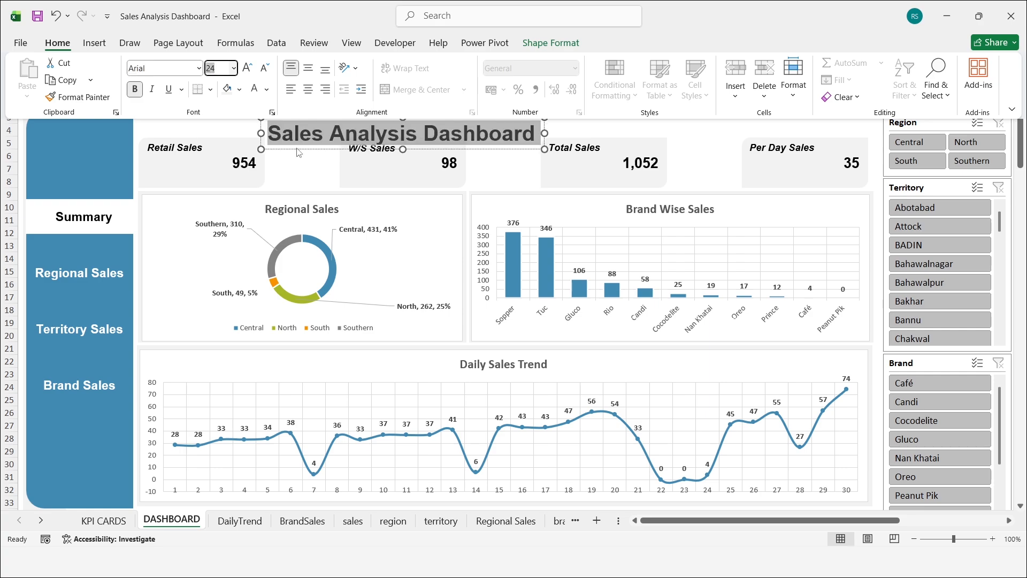
Step: Move the title above the Retail Sales and W/S Sales cards and colour its text Aqua, Accent 1
{"action": "left_click_drag", "start_coordinate": [299, 152], "coordinate": [171, 141]}
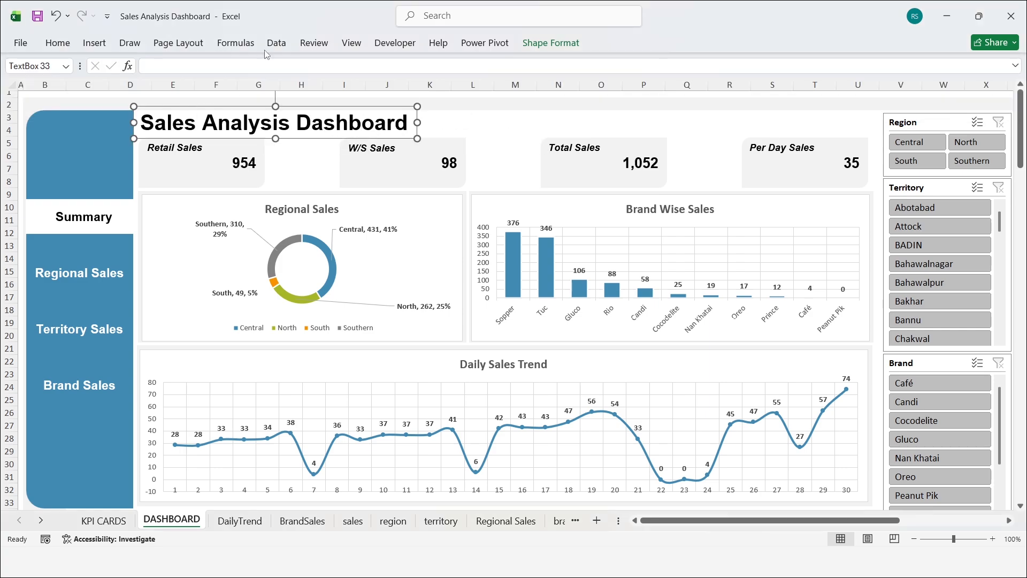
{"action": "left_click", "coordinate": [52, 46]}
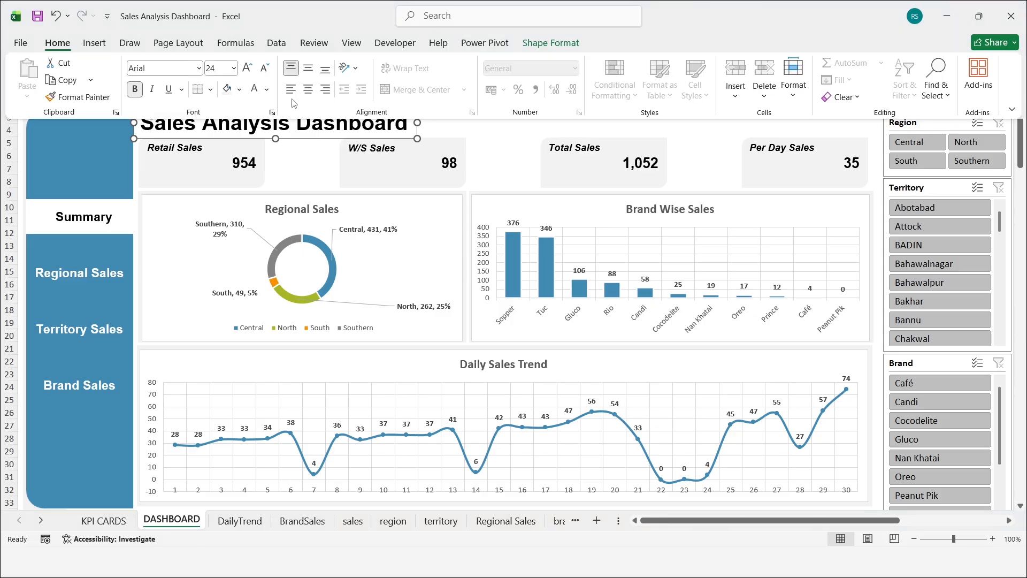
{"action": "left_click", "coordinate": [267, 90]}
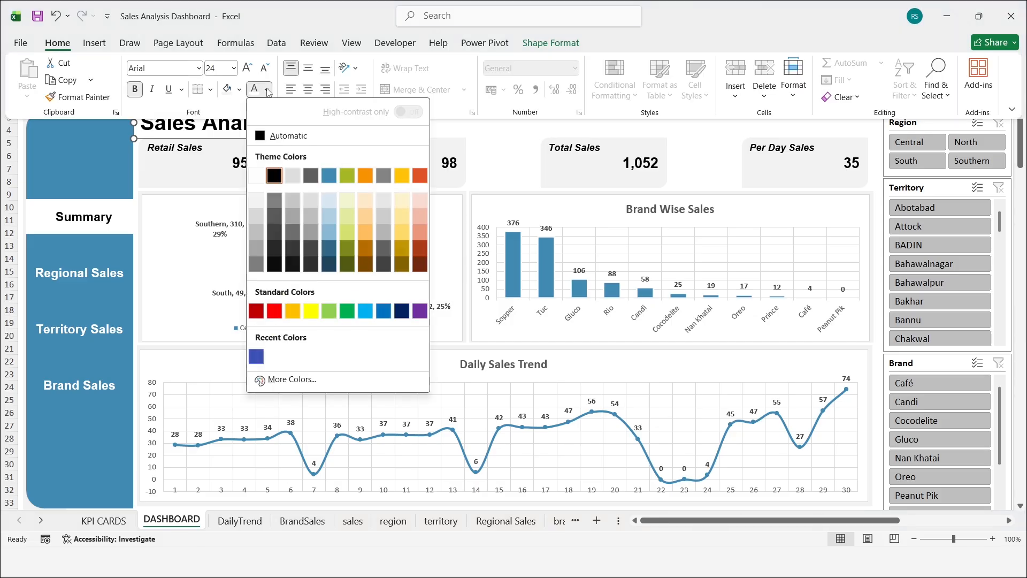
{"action": "left_click", "coordinate": [330, 180]}
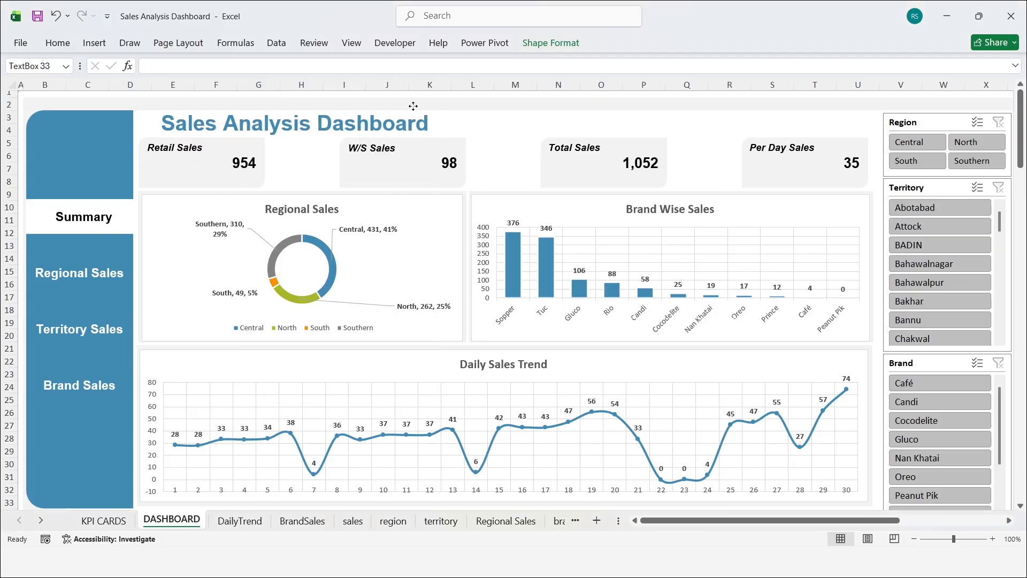
{"action": "key", "text": "Escape"}
Step: Search the stock icons for "home" and insert the plain house icon without a chimney into the dashboard
{"action": "left_click", "coordinate": [95, 43]}
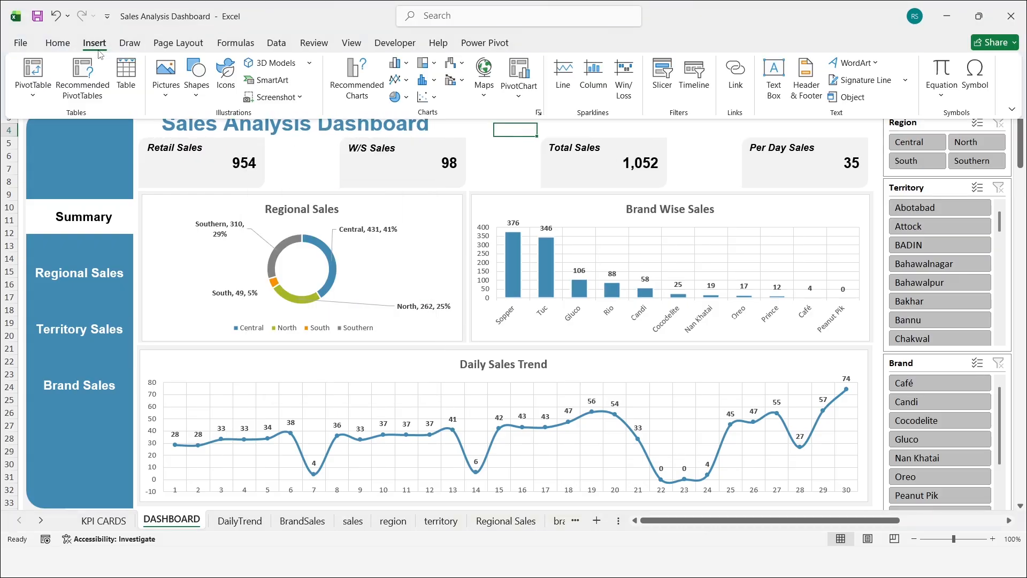
{"action": "left_click", "coordinate": [225, 80]}
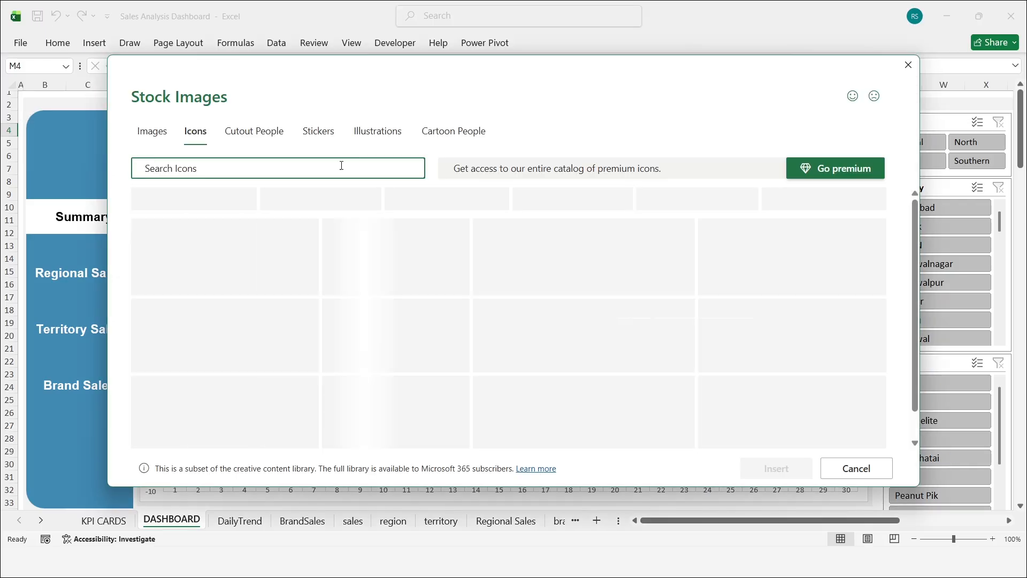
{"action": "left_click", "coordinate": [326, 170]}
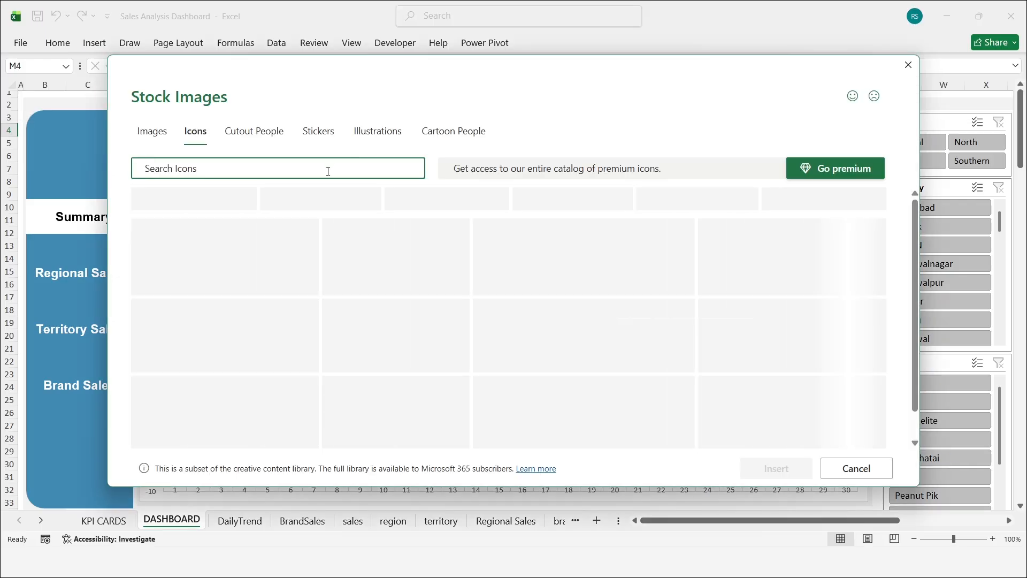
{"action": "type", "text": "home"}
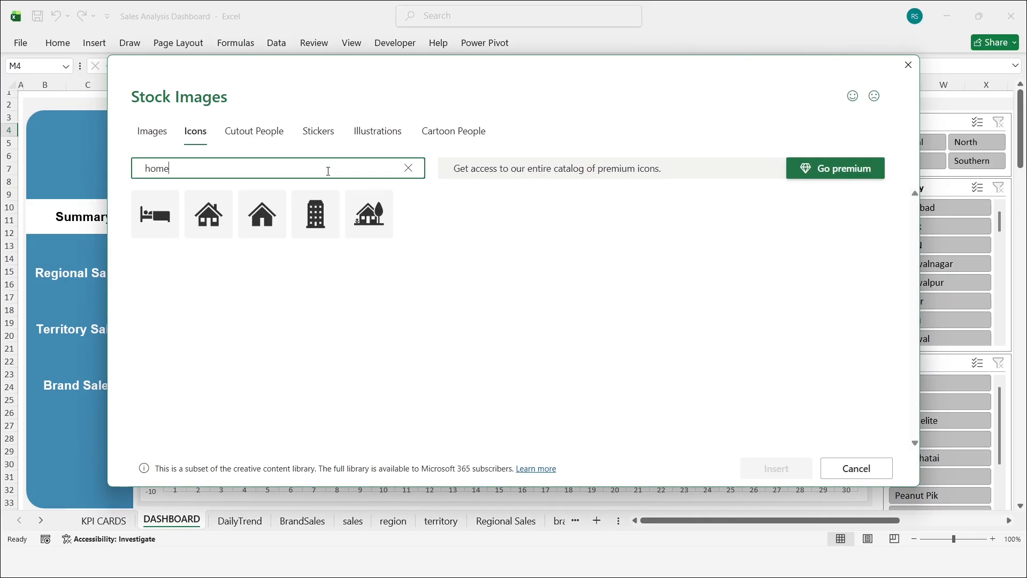
{"action": "left_click", "coordinate": [266, 217]}
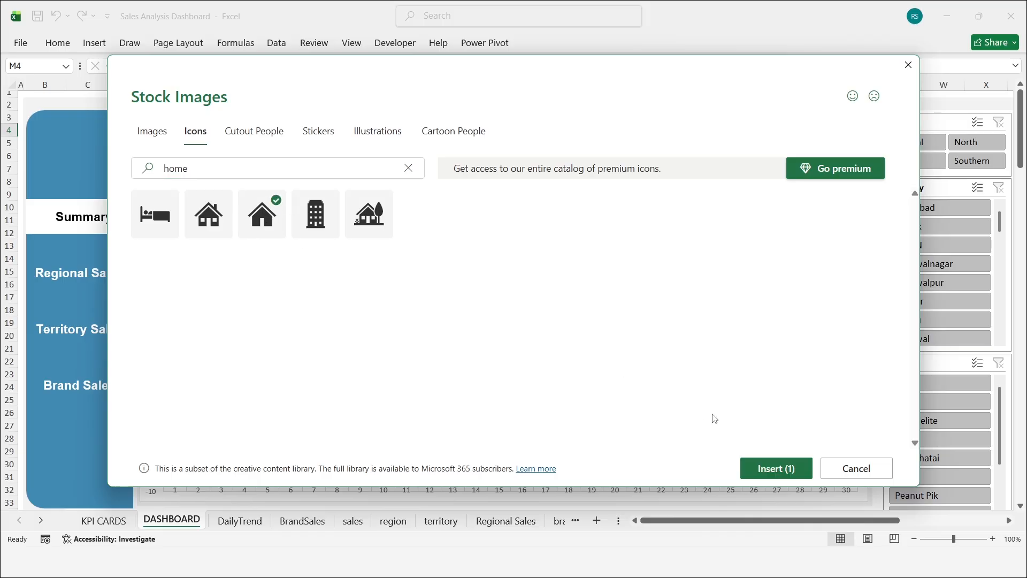
{"action": "left_click", "coordinate": [780, 466]}
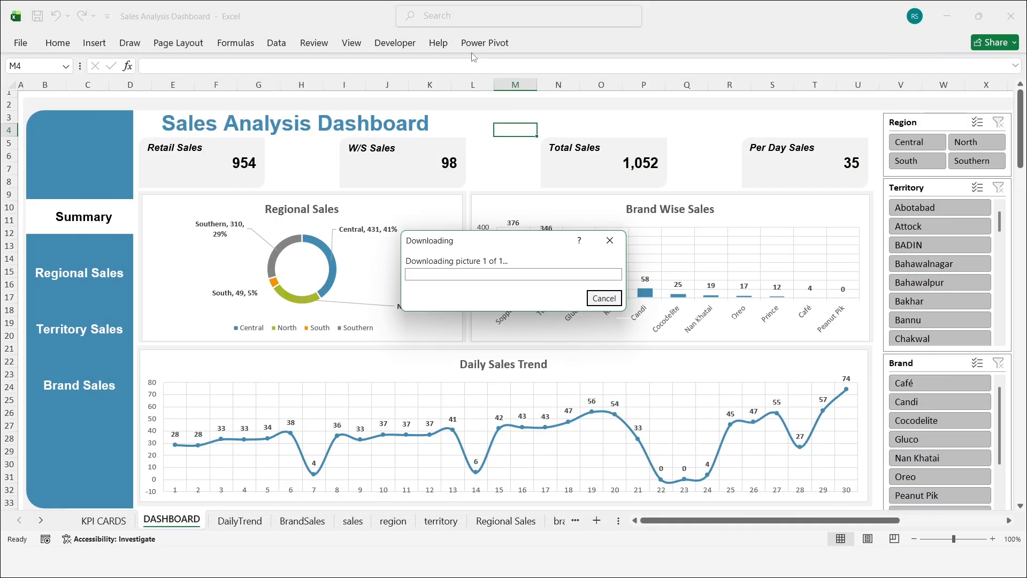
Step: Set both the fill and the outline of the inserted house icon to white
{"action": "left_click", "coordinate": [551, 48]}
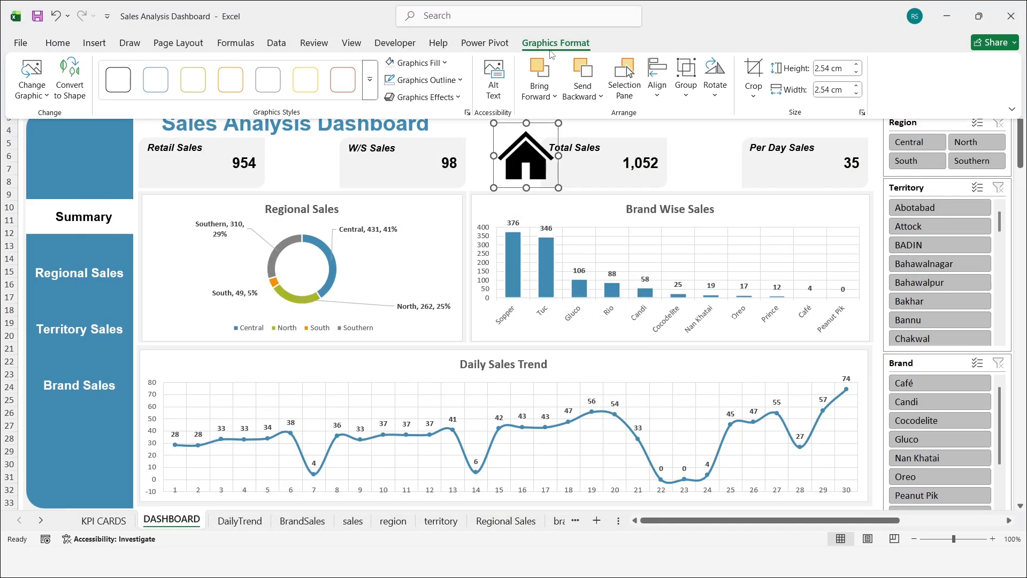
{"action": "left_click", "coordinate": [417, 63]}
{"action": "left_click", "coordinate": [393, 156]}
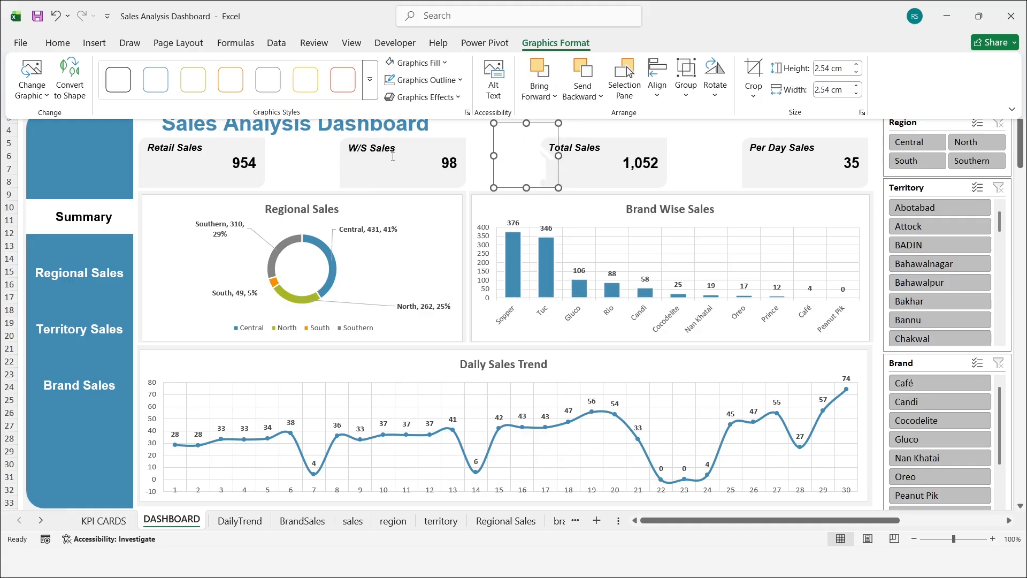
{"action": "left_click", "coordinate": [427, 79]}
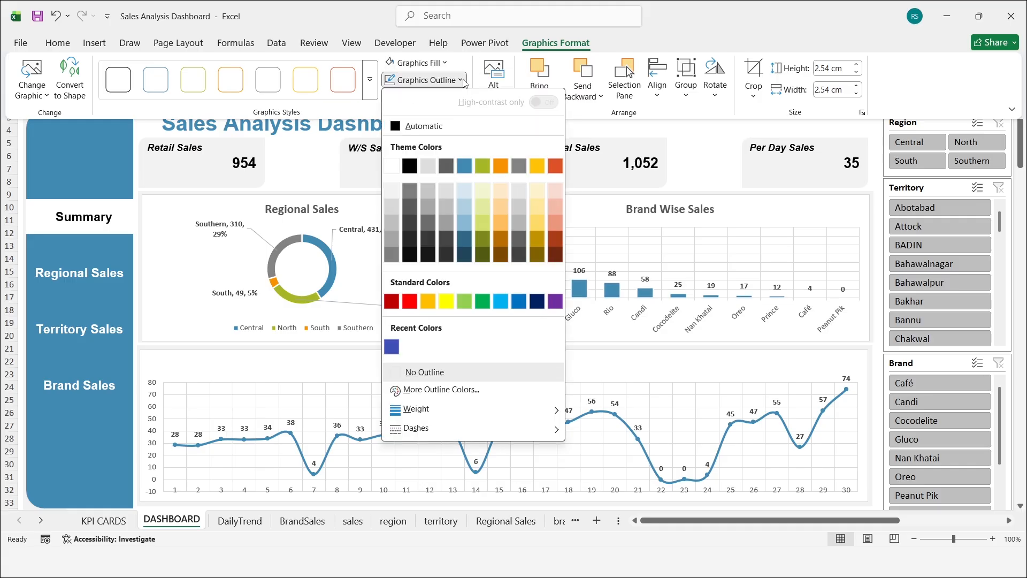
{"action": "left_click", "coordinate": [398, 166]}
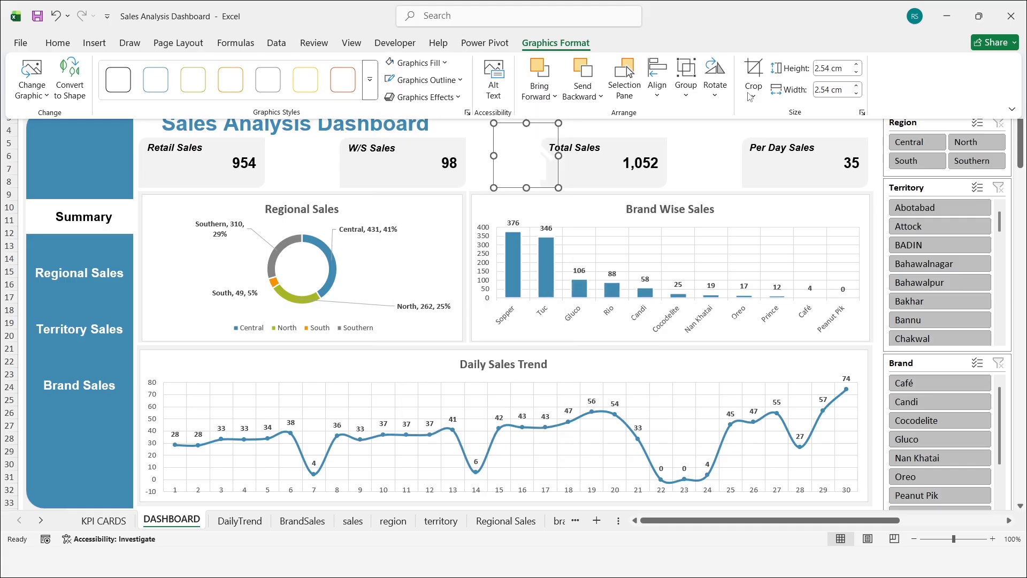
Step: Resize the house icon to 2 cm high and wide, and move it onto the blue side panel above Summary
{"action": "left_click", "coordinate": [844, 68]}
{"action": "type", "text": "2"}
{"action": "key", "text": "Tab"}
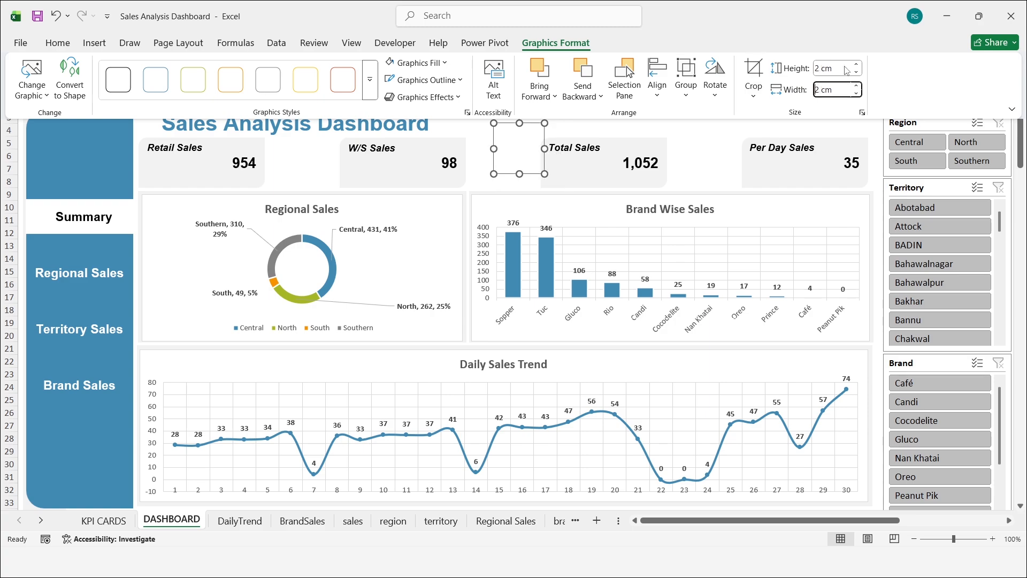
{"action": "left_click_drag", "start_coordinate": [518, 149], "coordinate": [78, 156]}
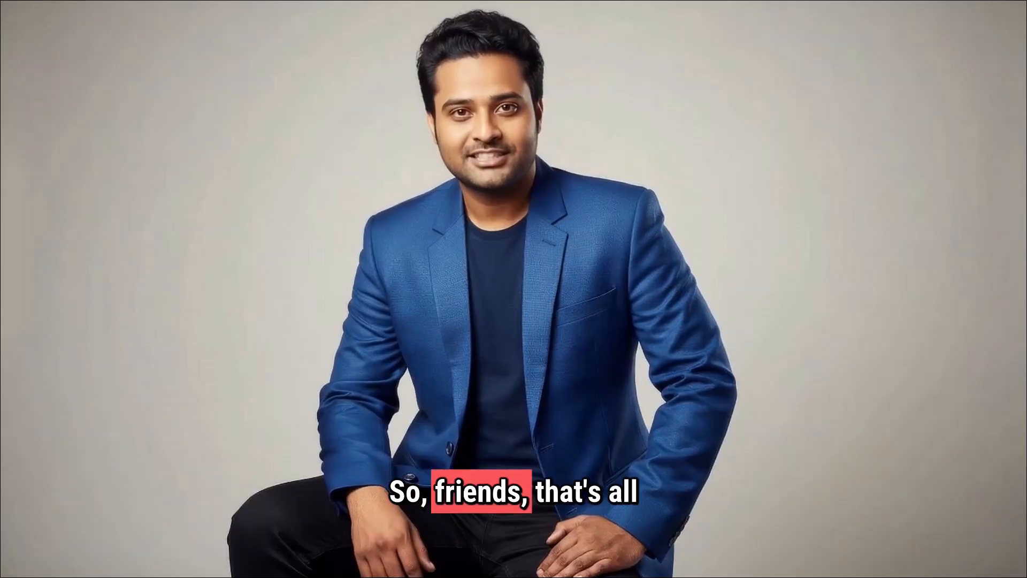